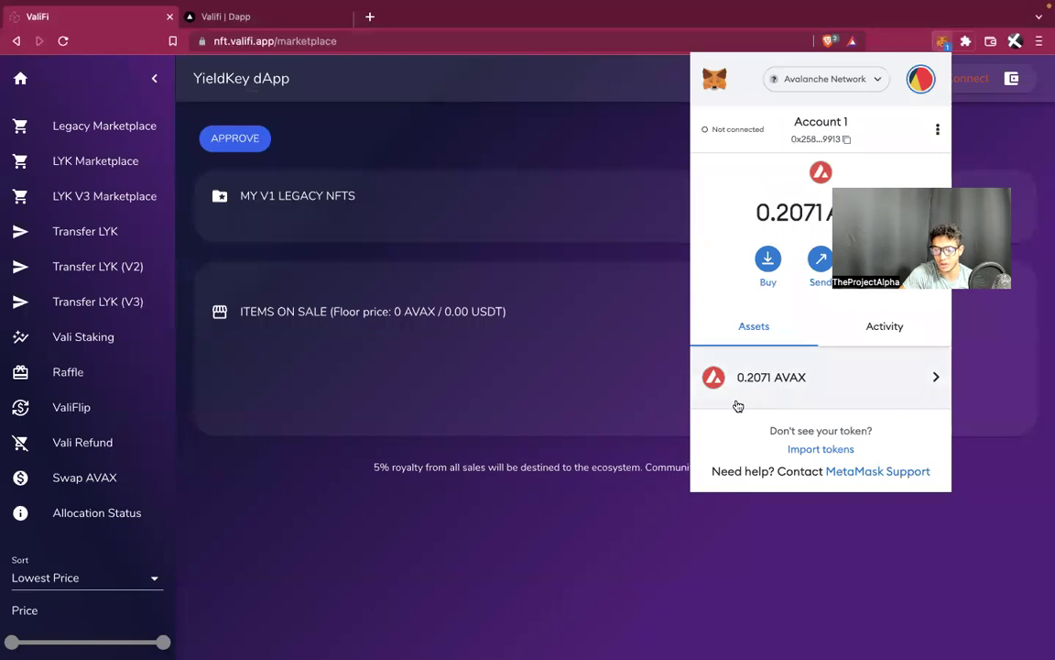
Copy the VALI token contract address from Discord's vali-contracts channel and return to the wallet
{"action": "mouse_move", "coordinate": [743, 30]}
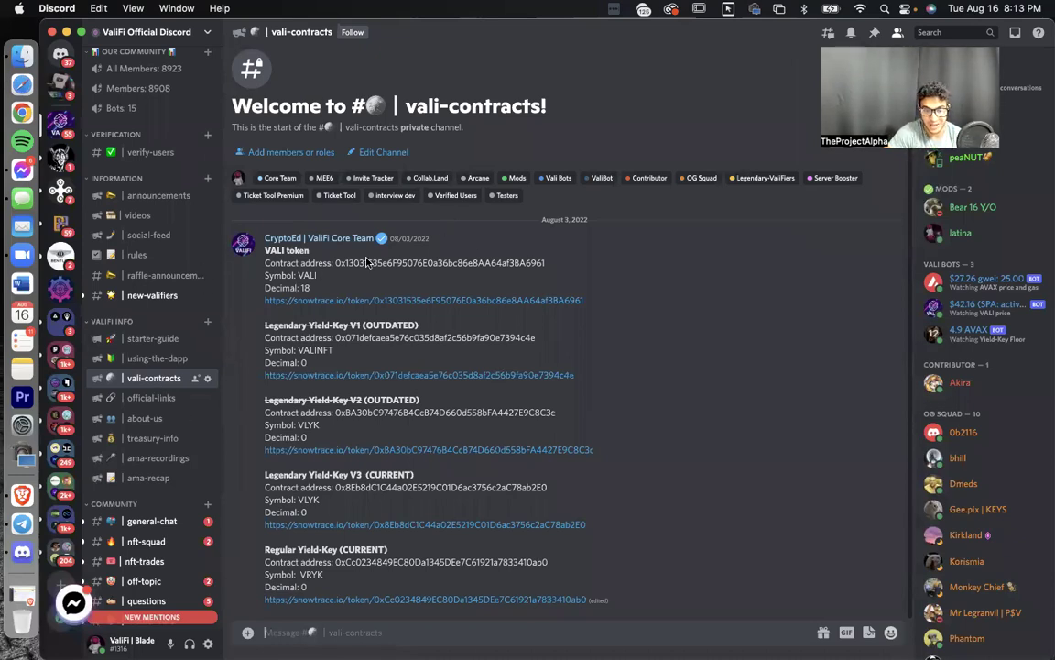
{"action": "left_click_drag", "start_coordinate": [548, 265], "coordinate": [336, 263]}
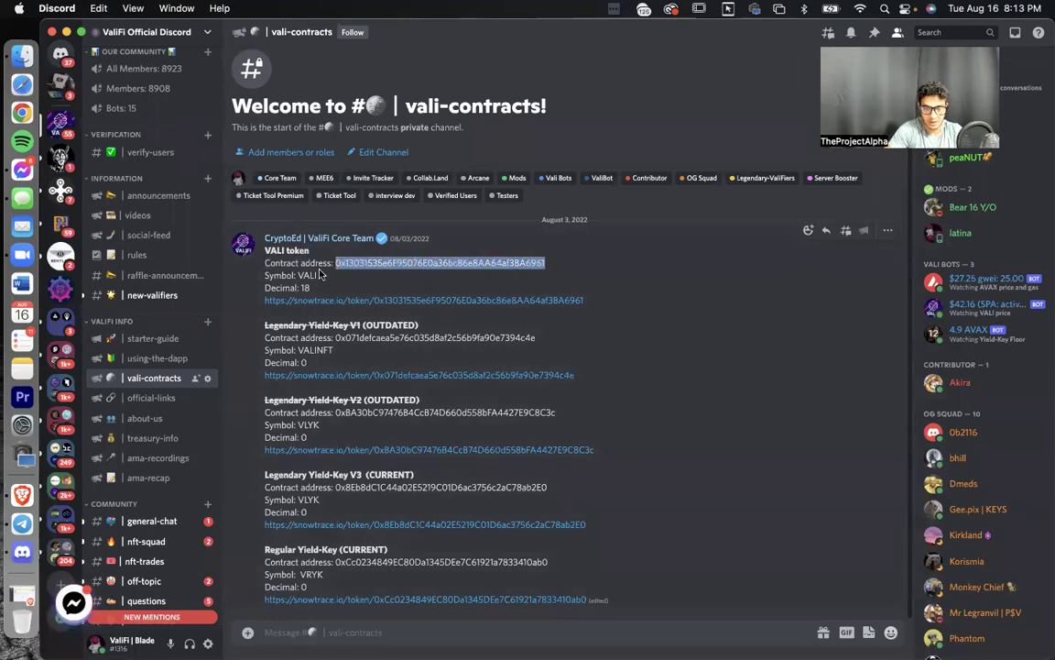
{"action": "key", "text": "ctrl+Right"}
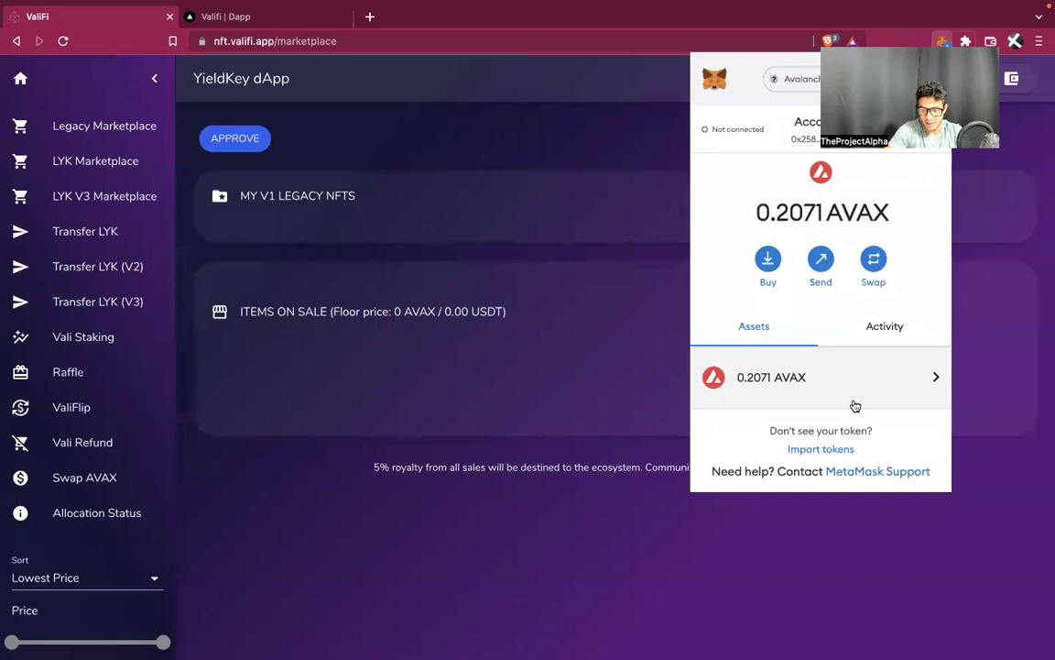
Import VALI into MetaMask as a custom token using the copied contract address
{"action": "left_click", "coordinate": [825, 450]}
{"action": "key", "text": "super+v"}
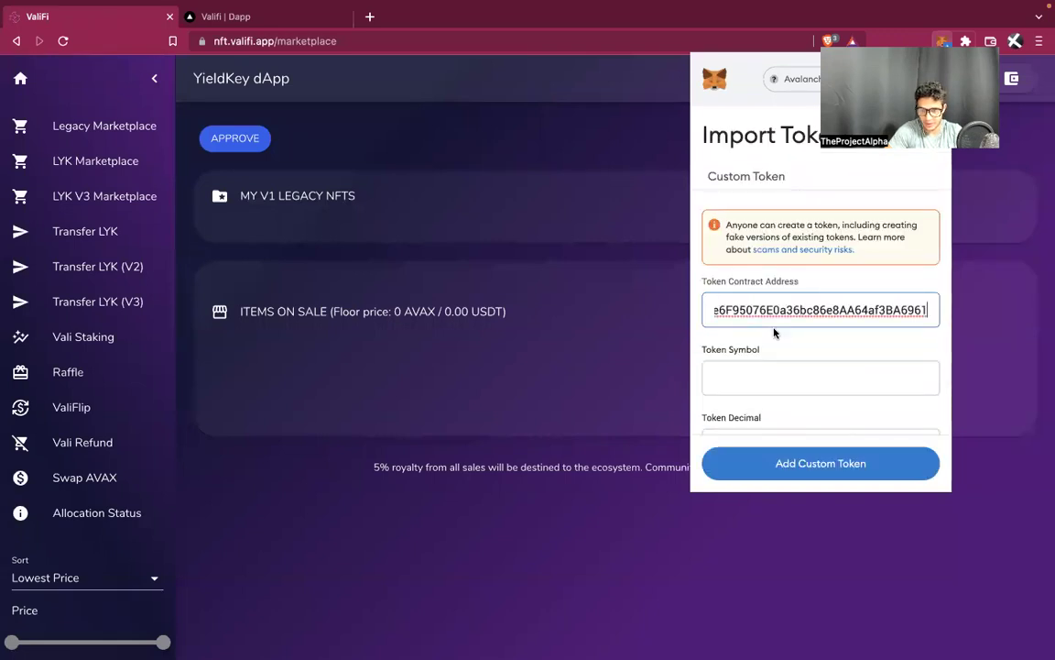
{"action": "left_click", "coordinate": [804, 465]}
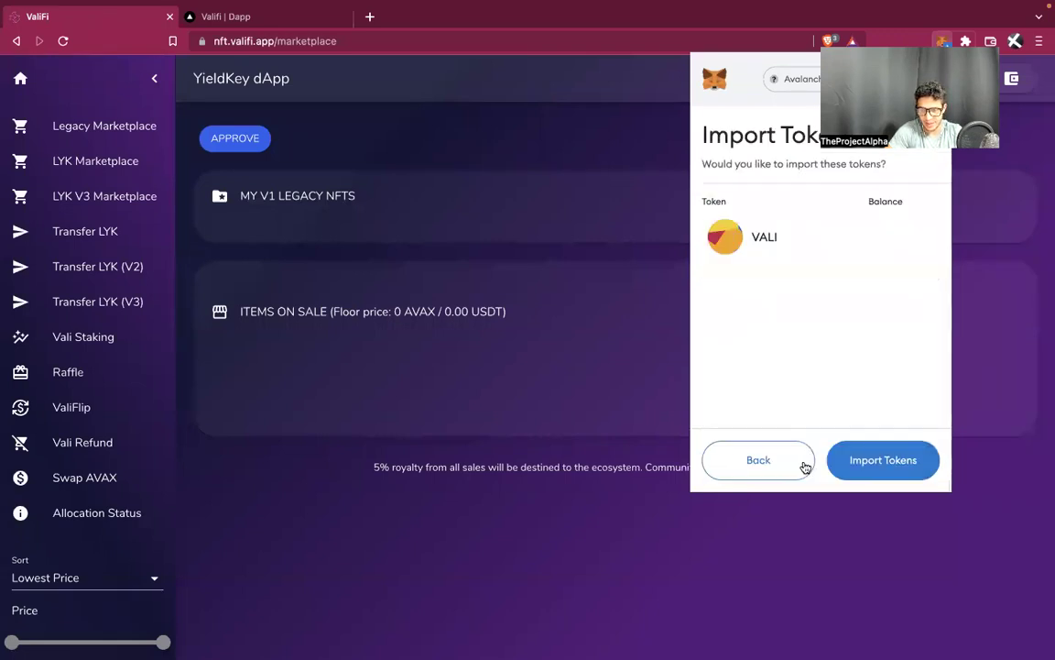
{"action": "left_click", "coordinate": [865, 459]}
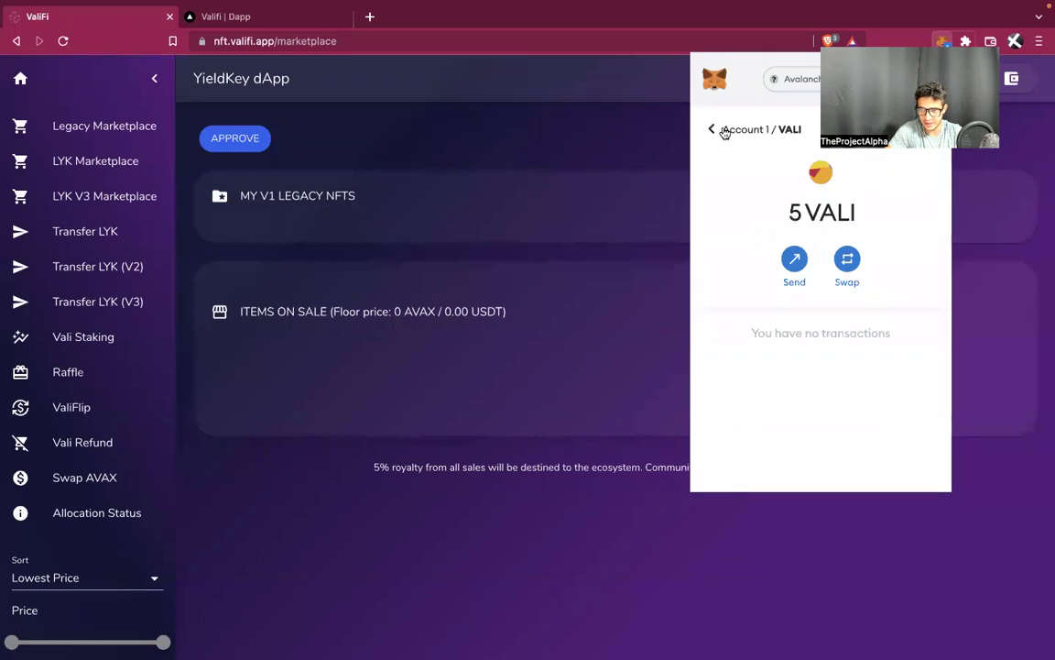
Connect Account 1 to the ValiFi site and view the YieldBox dashboard
{"action": "left_click", "coordinate": [713, 130]}
{"action": "left_click", "coordinate": [880, 465]}
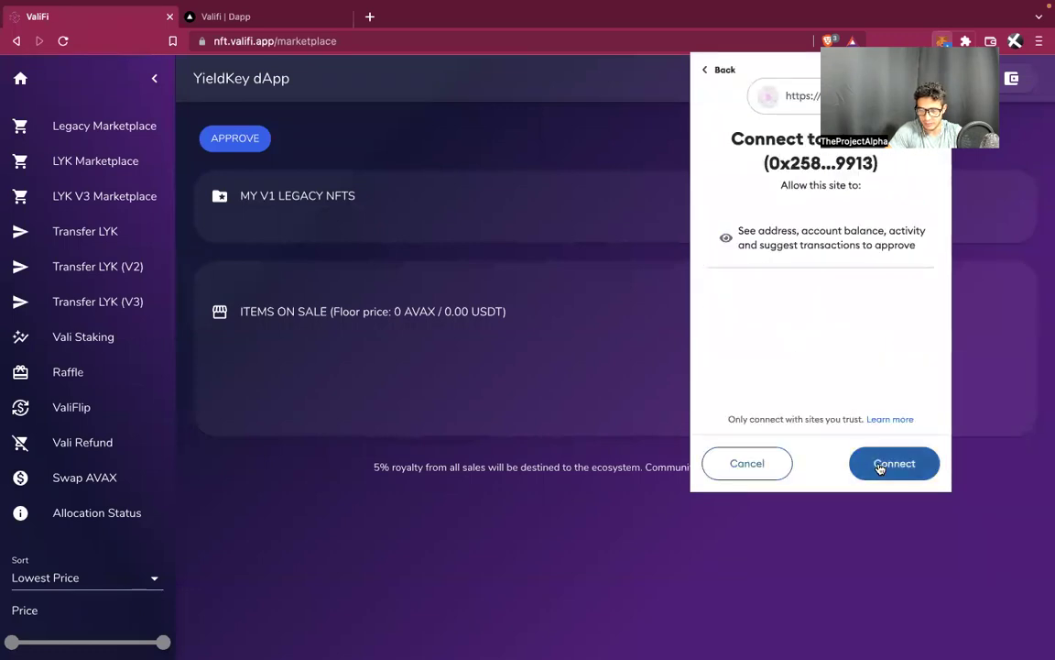
{"action": "left_click", "coordinate": [879, 464]}
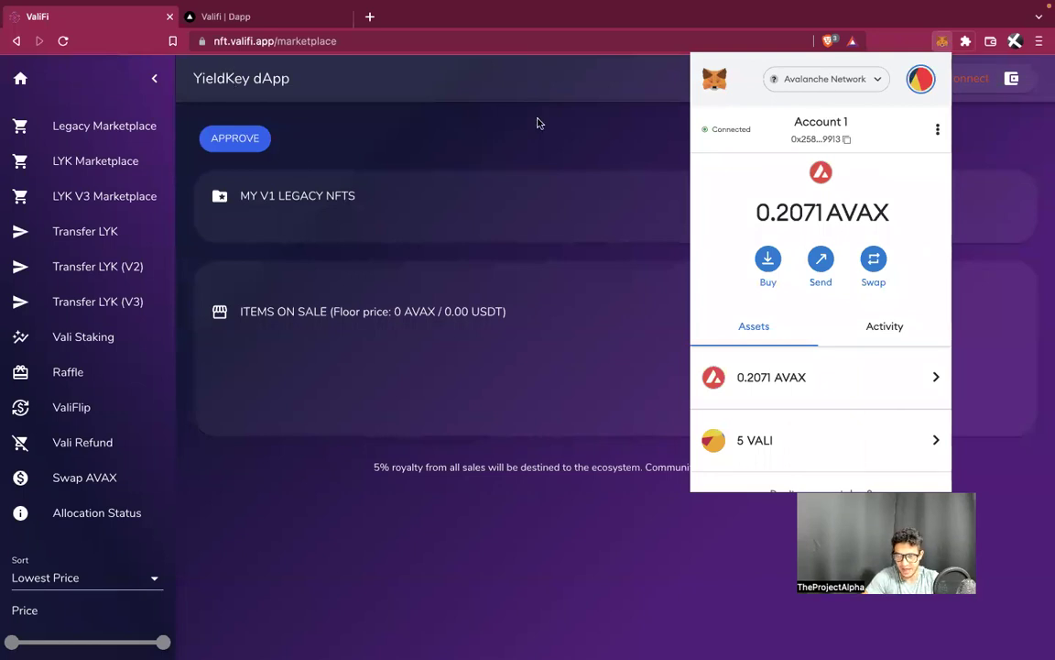
{"action": "left_click", "coordinate": [197, 17]}
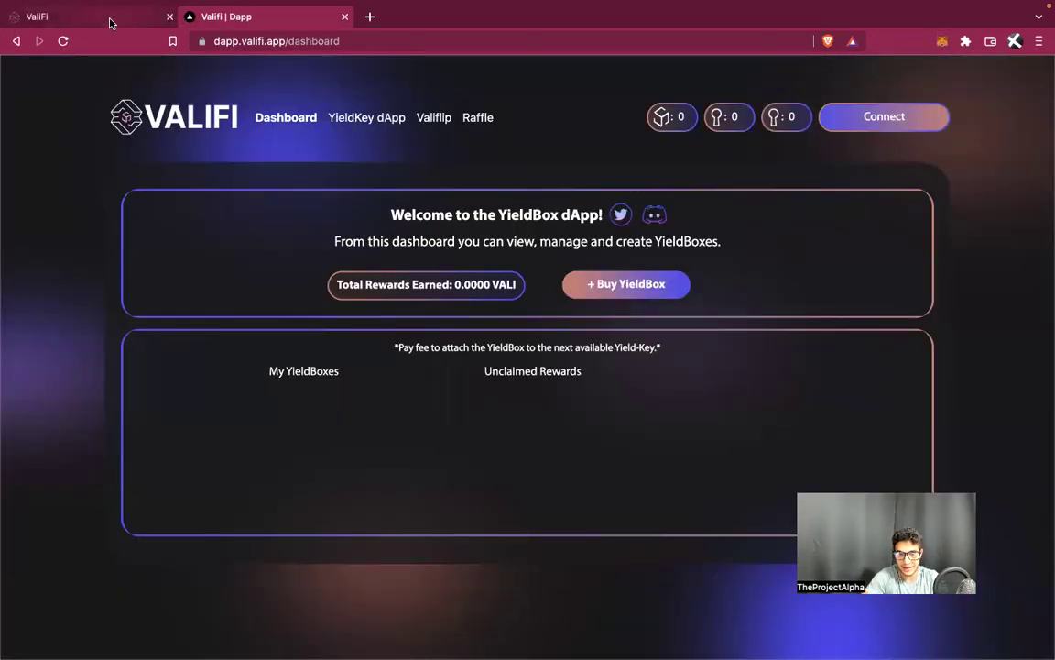
Back on the YieldKey marketplace, check the wallet's listed assets
{"action": "left_click", "coordinate": [112, 22]}
{"action": "left_click", "coordinate": [942, 42]}
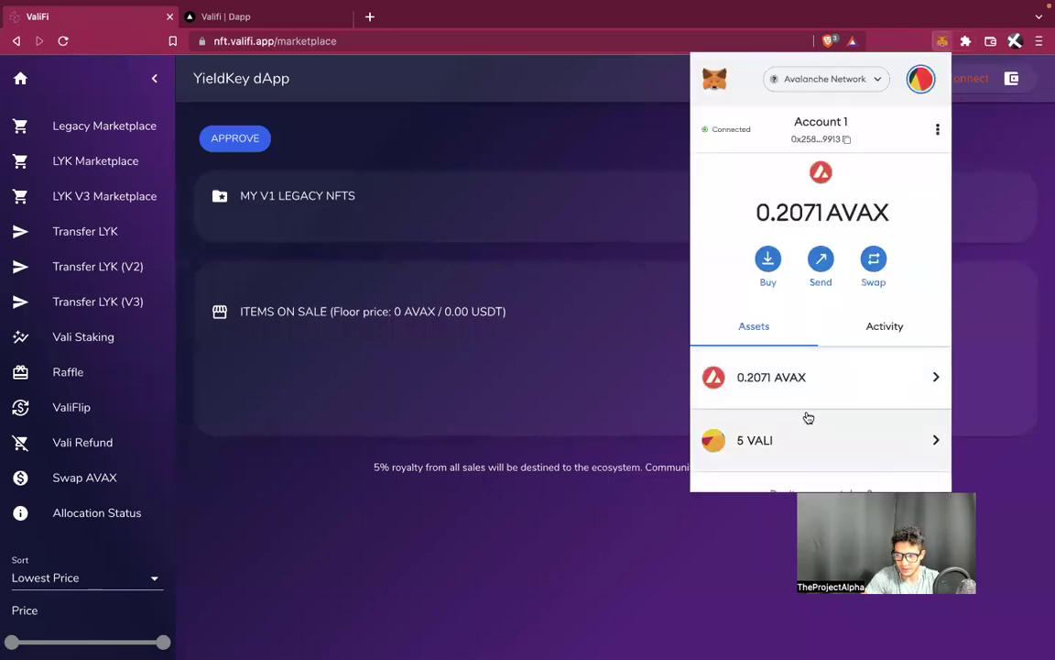
{"action": "scroll", "coordinate": [805, 416], "scroll_direction": "down", "scroll_amount": 2}
{"action": "left_click", "coordinate": [697, 582]}
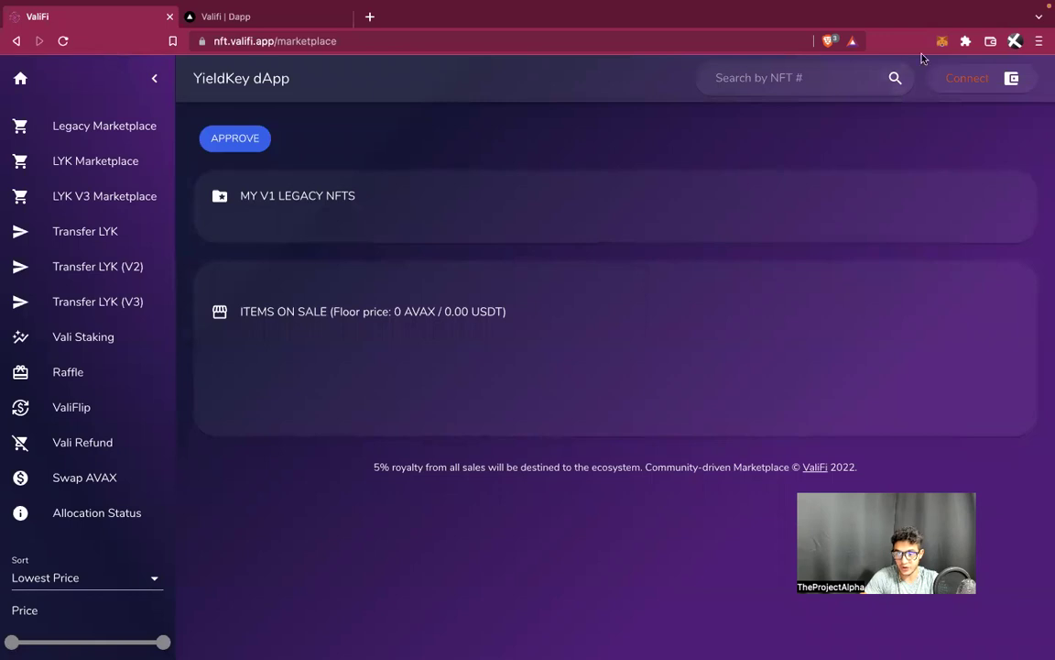
Open the wallet account on Snowtrace via View Account in Explorer
{"action": "left_click", "coordinate": [942, 42]}
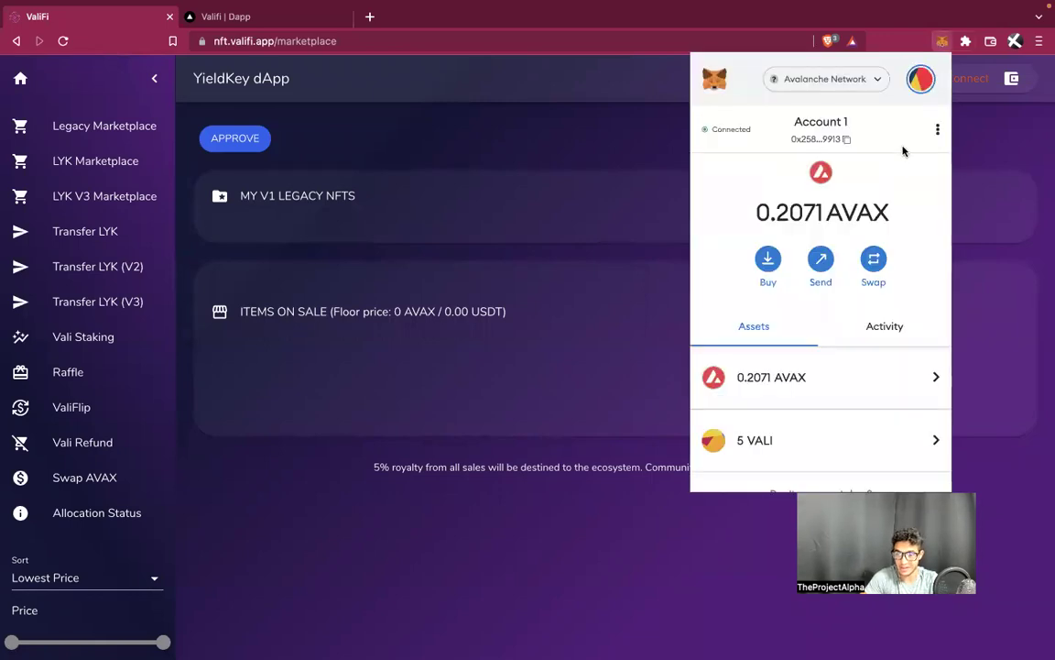
{"action": "left_click", "coordinate": [936, 134]}
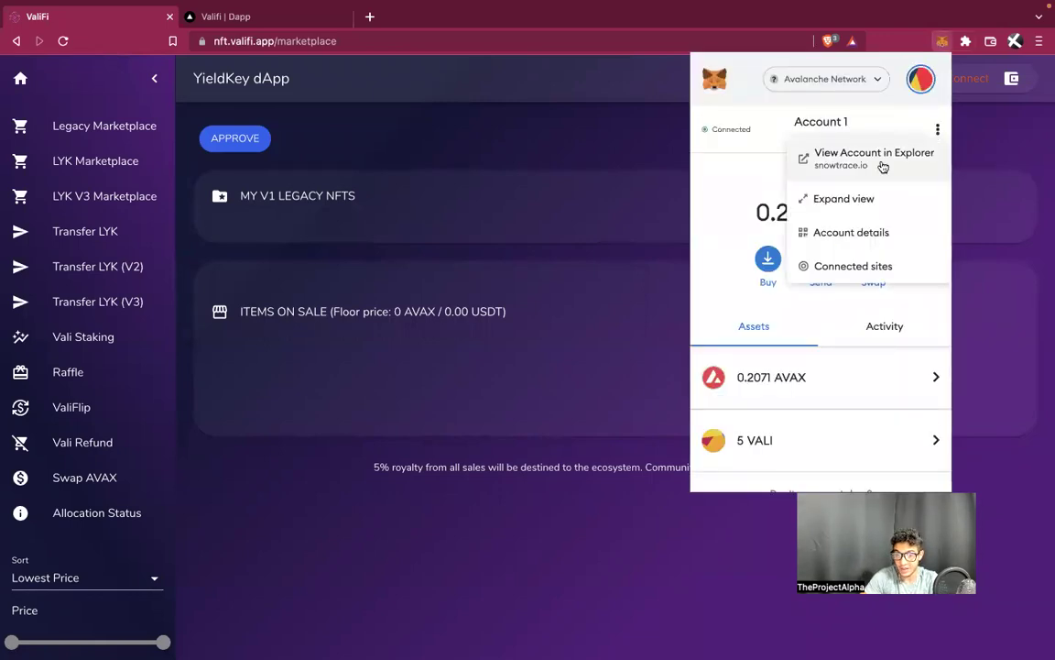
{"action": "left_click", "coordinate": [880, 163]}
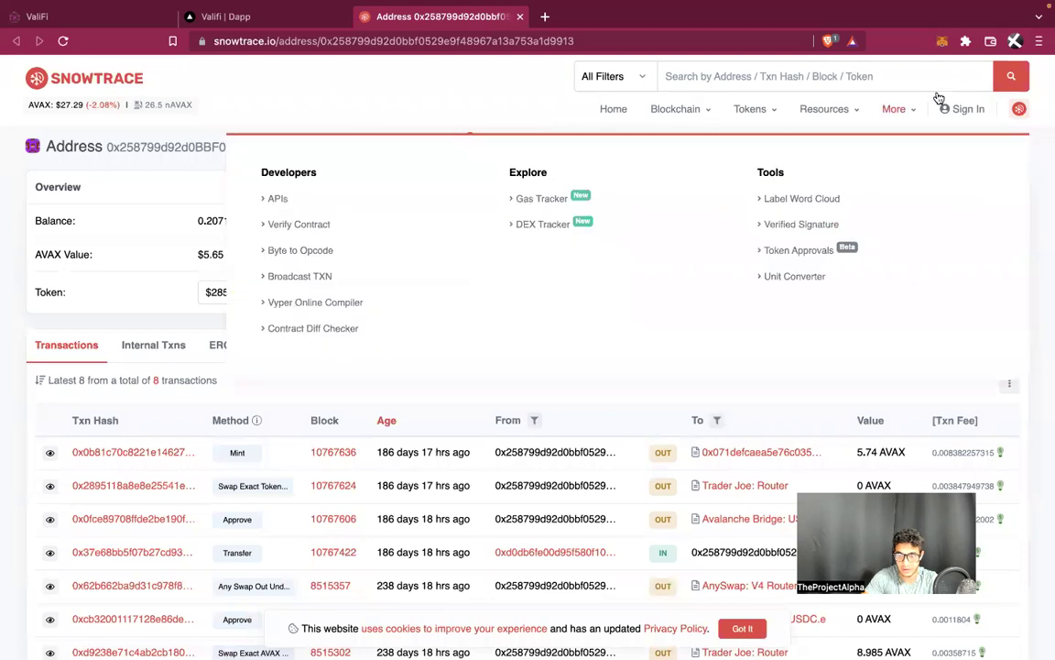
Search Snowtrace for the wallet's account address copied from MetaMask
{"action": "left_click", "coordinate": [943, 44]}
{"action": "left_click", "coordinate": [810, 138]}
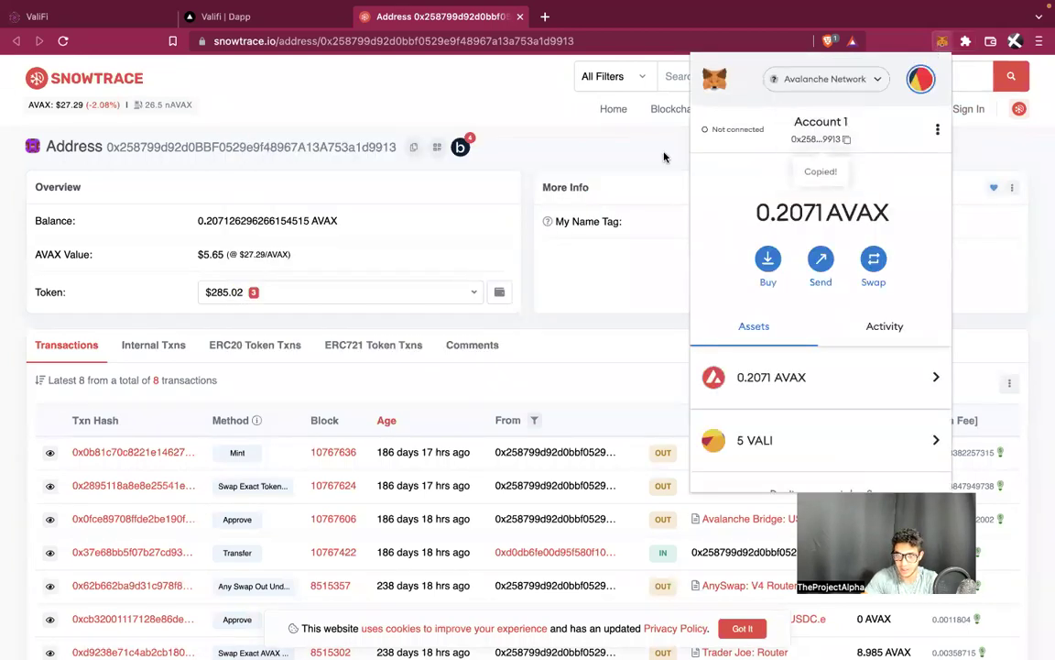
{"action": "left_click", "coordinate": [738, 78]}
{"action": "type", "text": "0x258799d92d0BBF0529e9f48967A13A753a1d9913"}
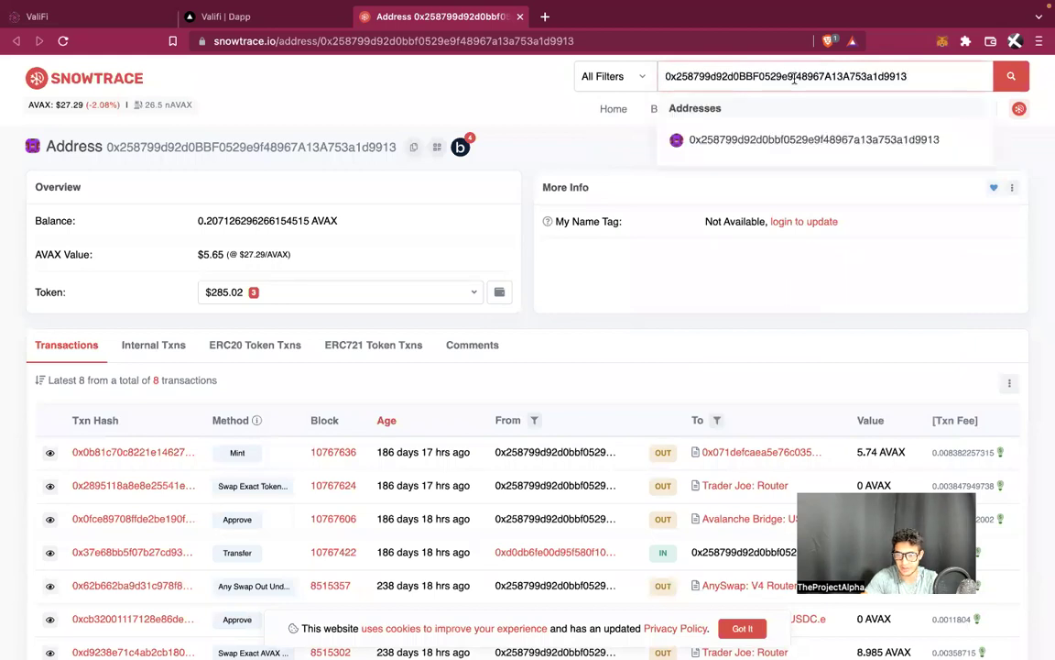
{"action": "key", "text": "Return"}
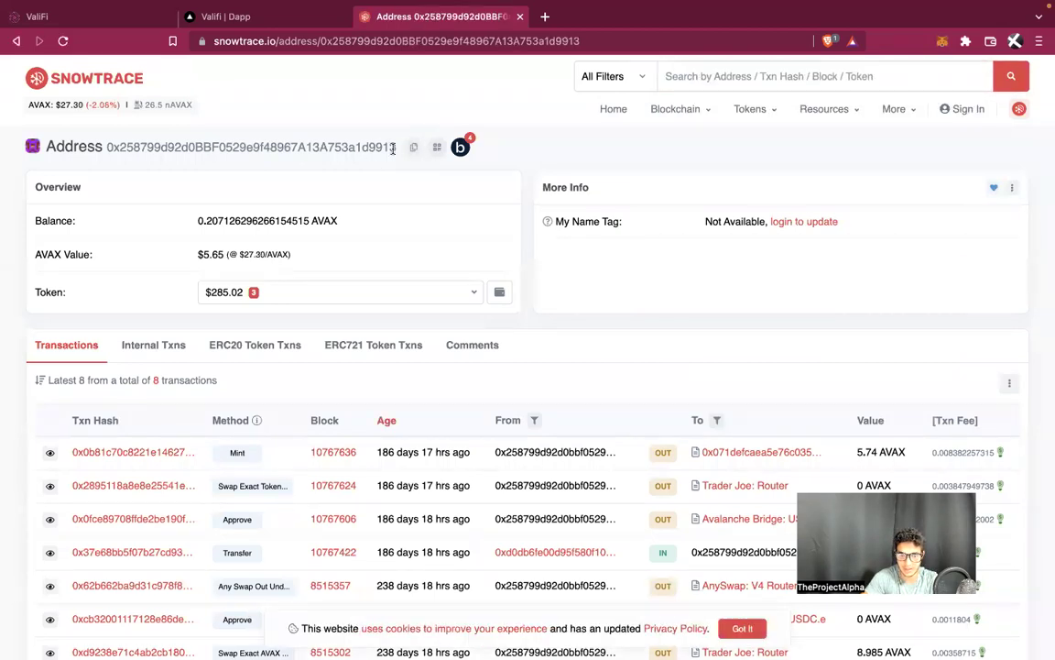
Open the wallet's USD Coin token page (285 USDC) and copy the USDC contract address
{"action": "left_click", "coordinate": [461, 293]}
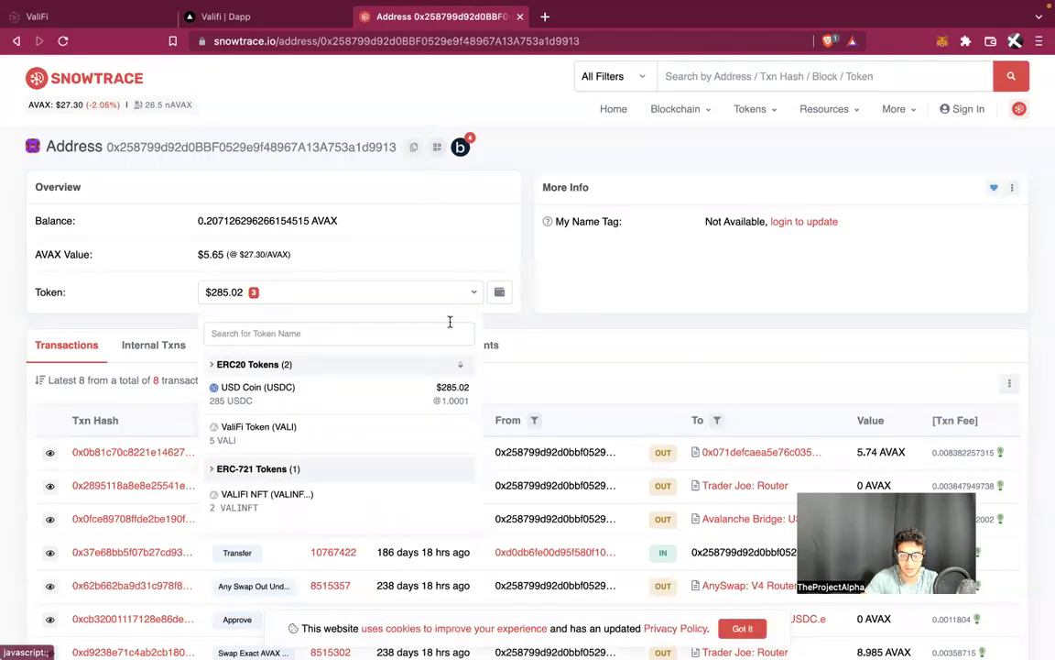
{"action": "left_click", "coordinate": [302, 392]}
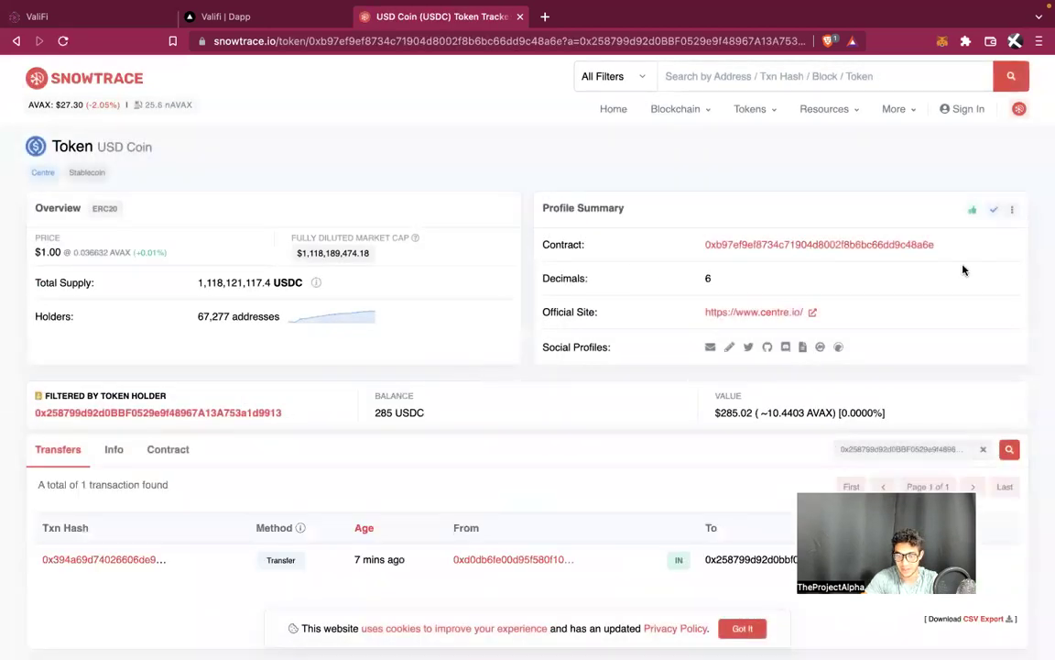
{"action": "left_click", "coordinate": [944, 247]}
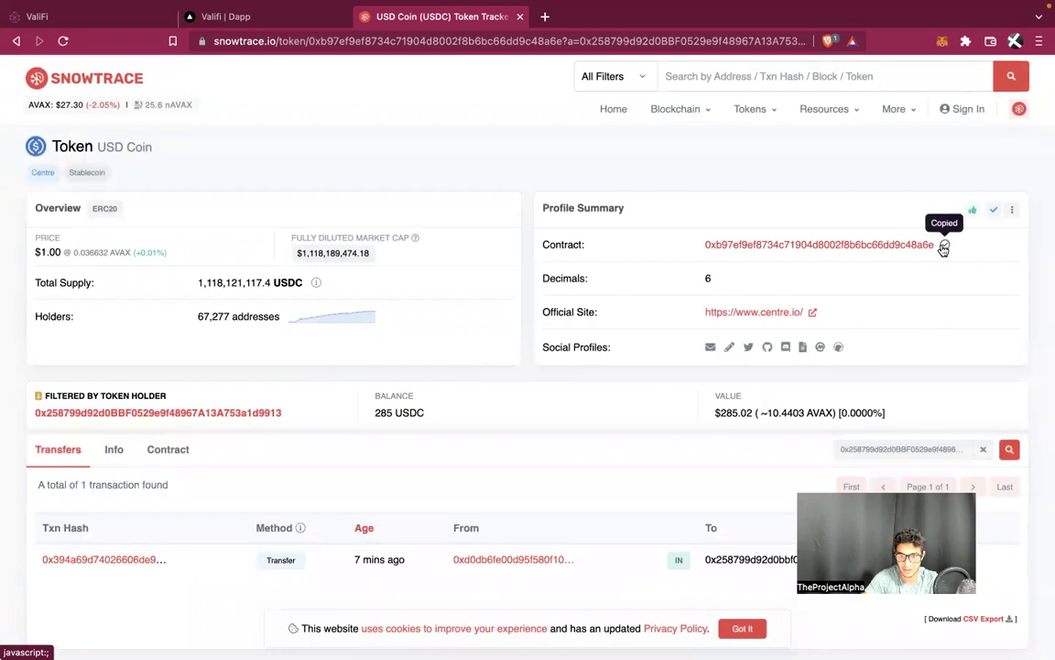
Import USDC by its contract address so MetaMask lists 285 USDC beside AVAX and VALI
{"action": "left_click", "coordinate": [943, 42]}
{"action": "scroll", "coordinate": [820, 391], "scroll_direction": "down", "scroll_amount": 3}
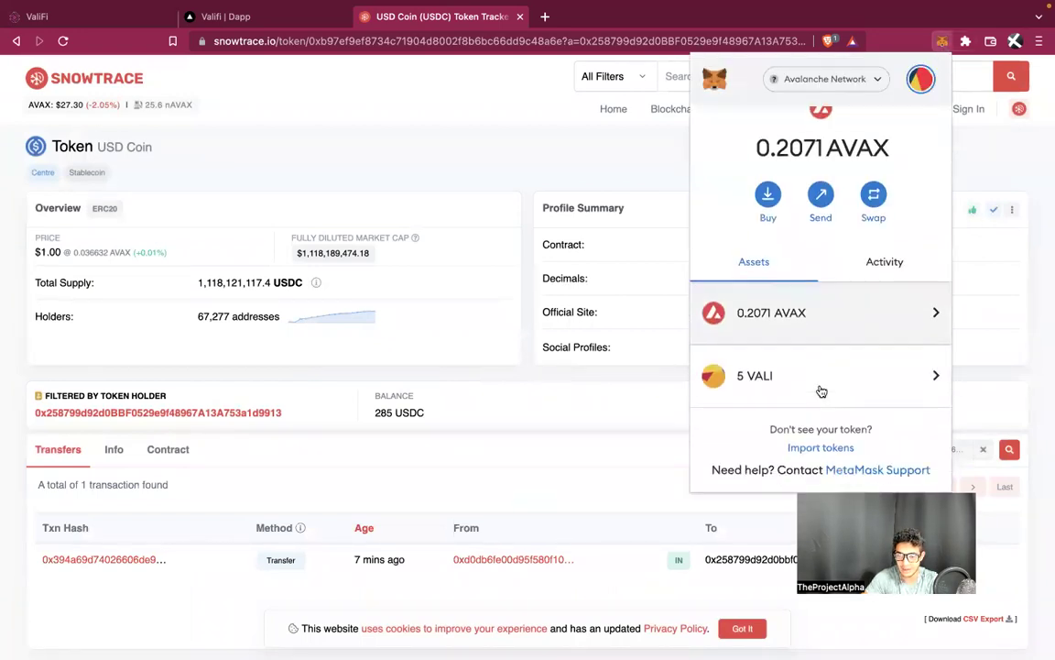
{"action": "left_click", "coordinate": [818, 448]}
{"action": "key", "text": "ctrl+v"}
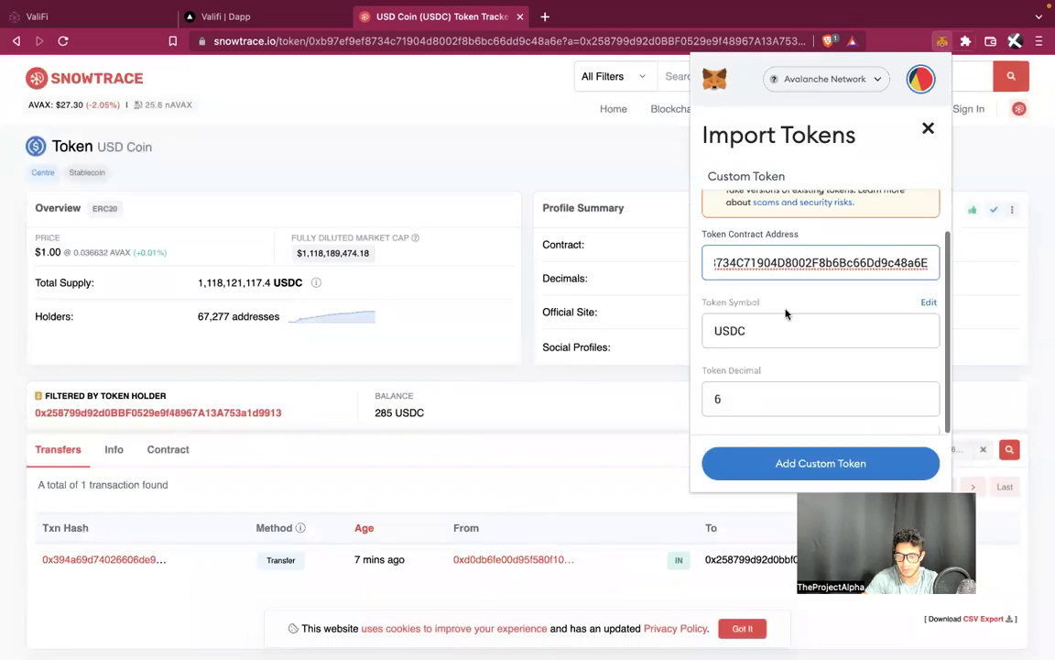
{"action": "left_click", "coordinate": [795, 458]}
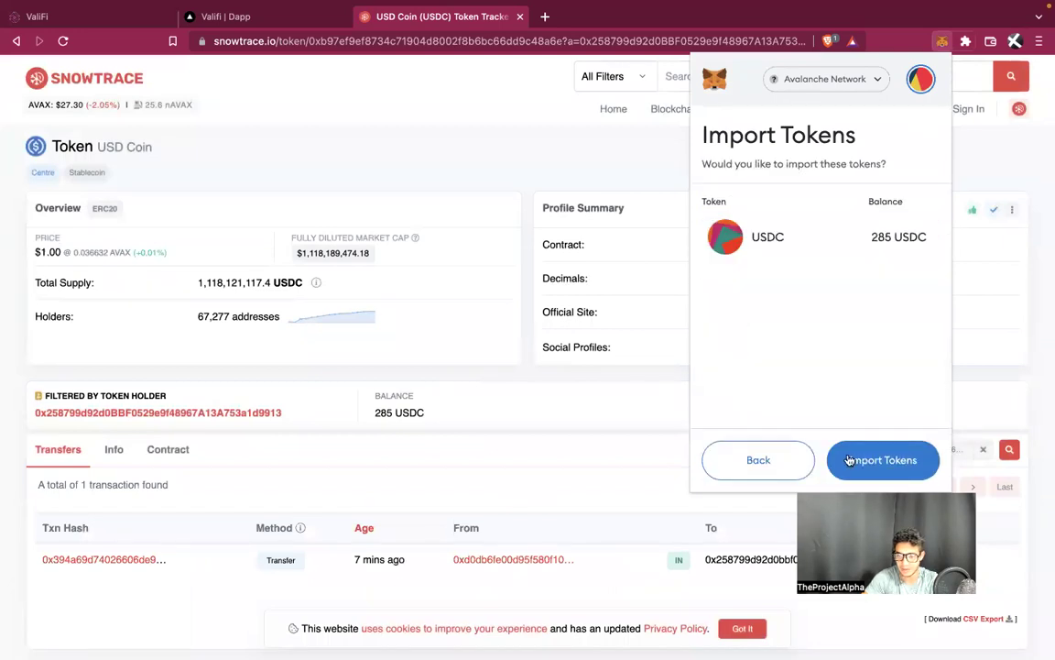
{"action": "left_click", "coordinate": [857, 461]}
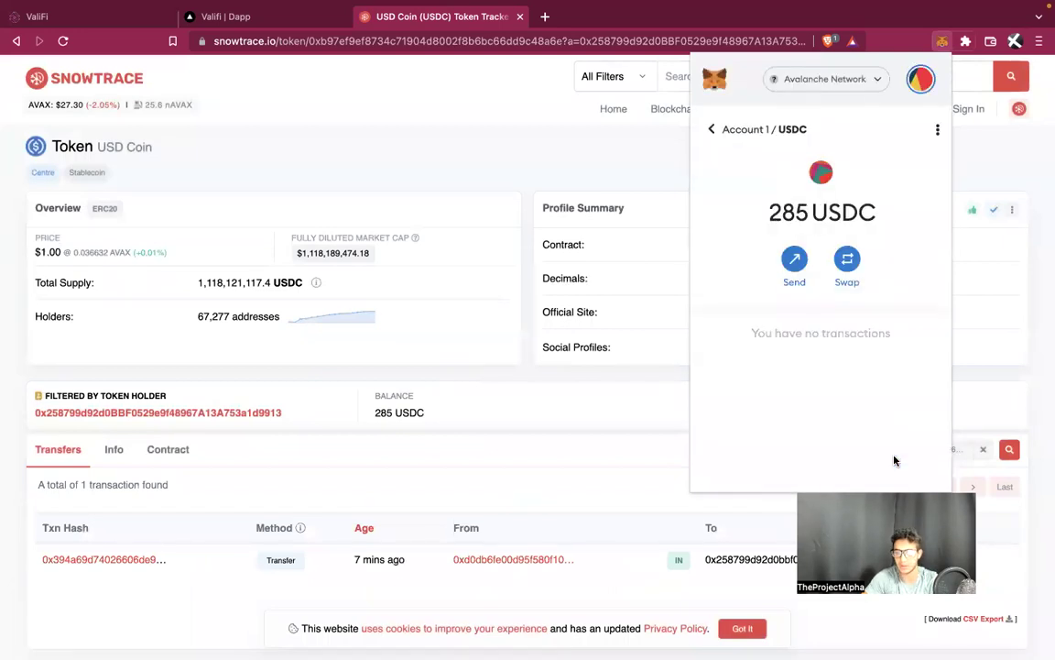
{"action": "left_click", "coordinate": [711, 131]}
{"action": "scroll", "coordinate": [763, 321], "scroll_direction": "down", "scroll_amount": 2}
{"action": "scroll", "coordinate": [763, 321], "scroll_direction": "down", "scroll_amount": 2}
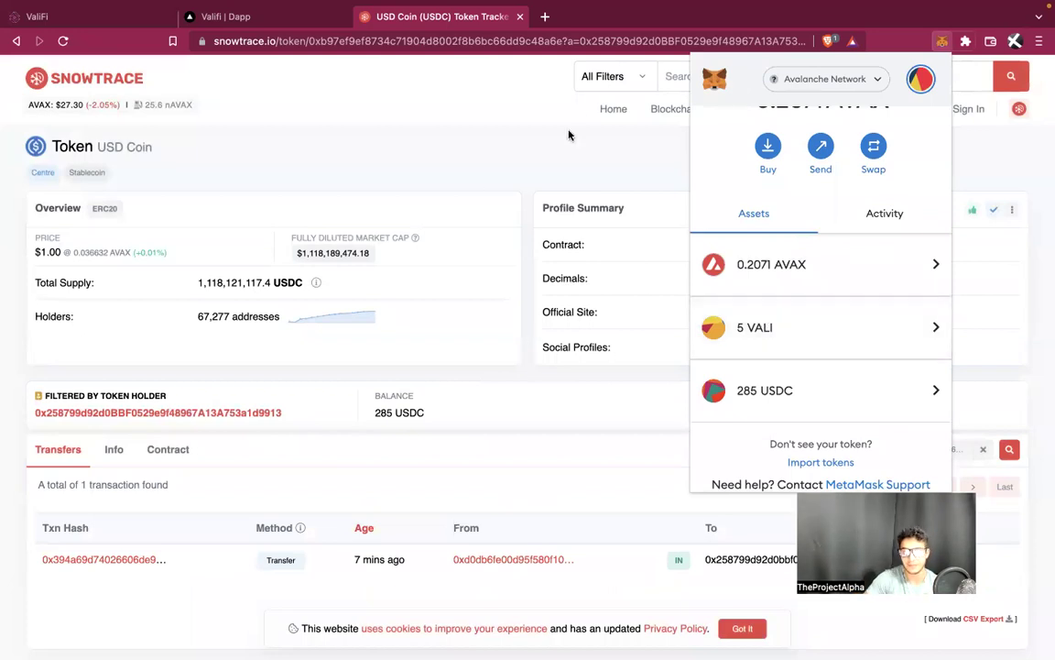
{"action": "left_click", "coordinate": [462, 192]}
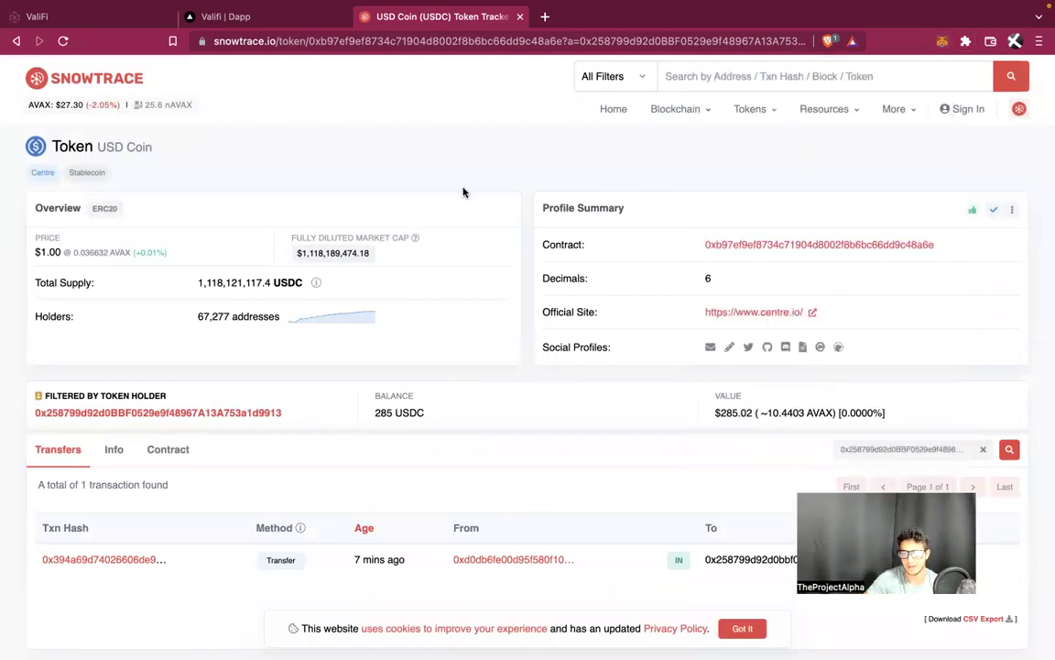
Return to the YieldKey marketplace and check the wallet's token balances
{"action": "left_click", "coordinate": [91, 20]}
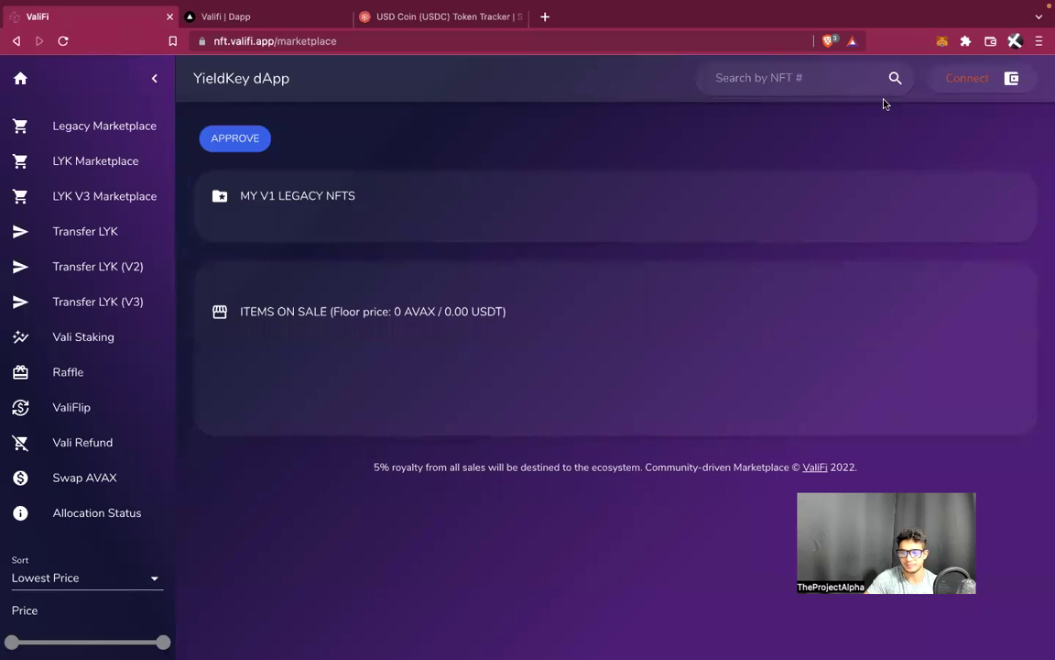
{"action": "left_click", "coordinate": [943, 42]}
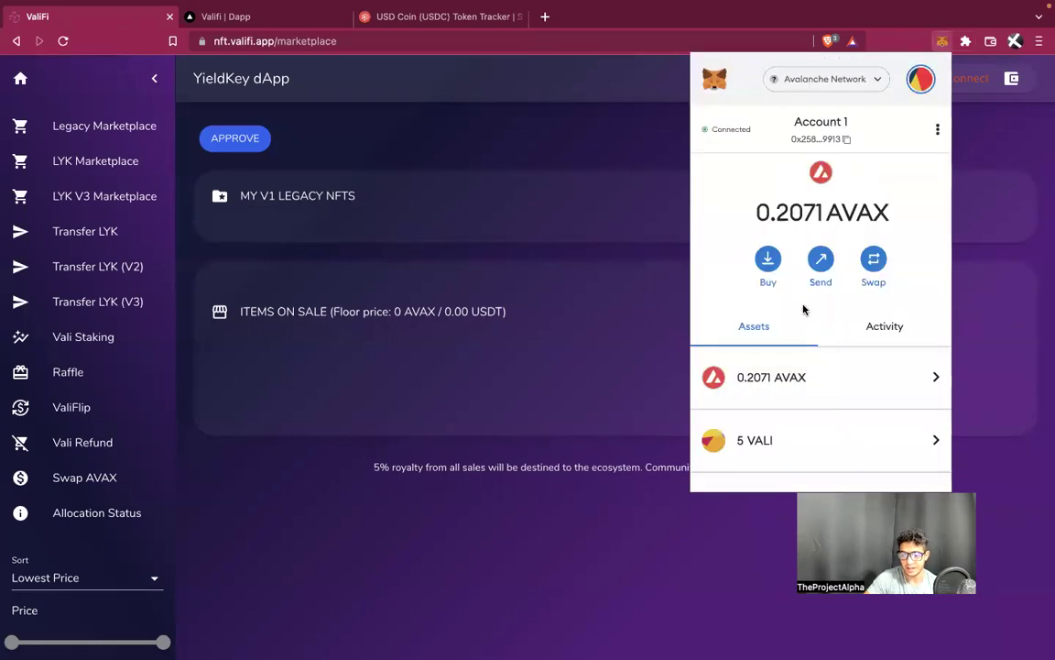
{"action": "scroll", "coordinate": [803, 309], "scroll_direction": "down", "scroll_amount": 2}
{"action": "left_click", "coordinate": [400, 127]}
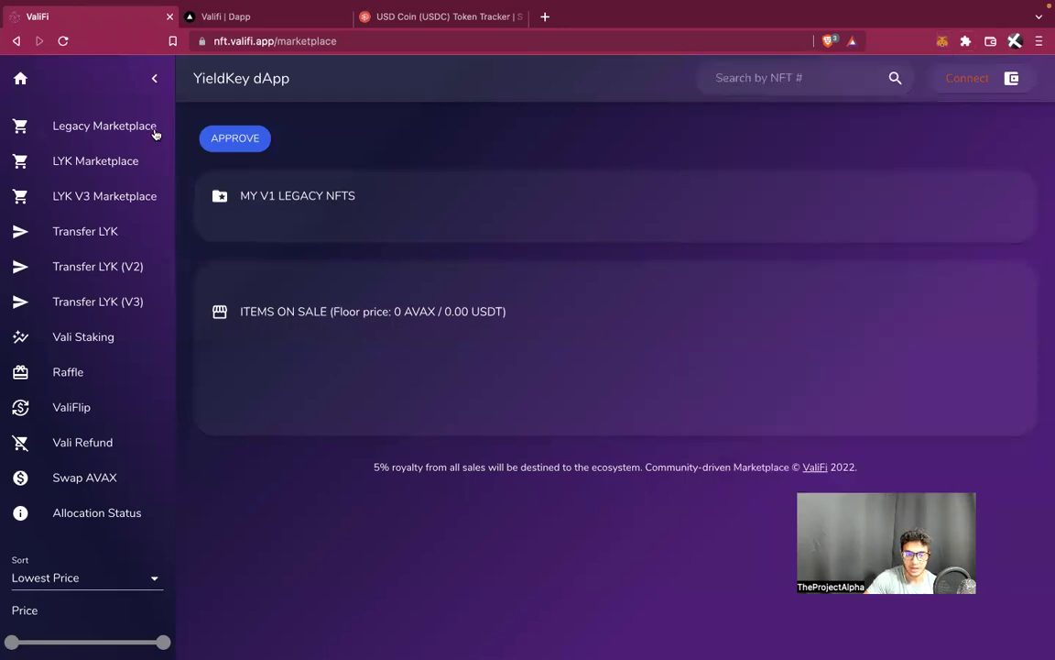
Go to the Legacy Marketplace and start its APPROVE transaction
{"action": "left_click", "coordinate": [125, 163]}
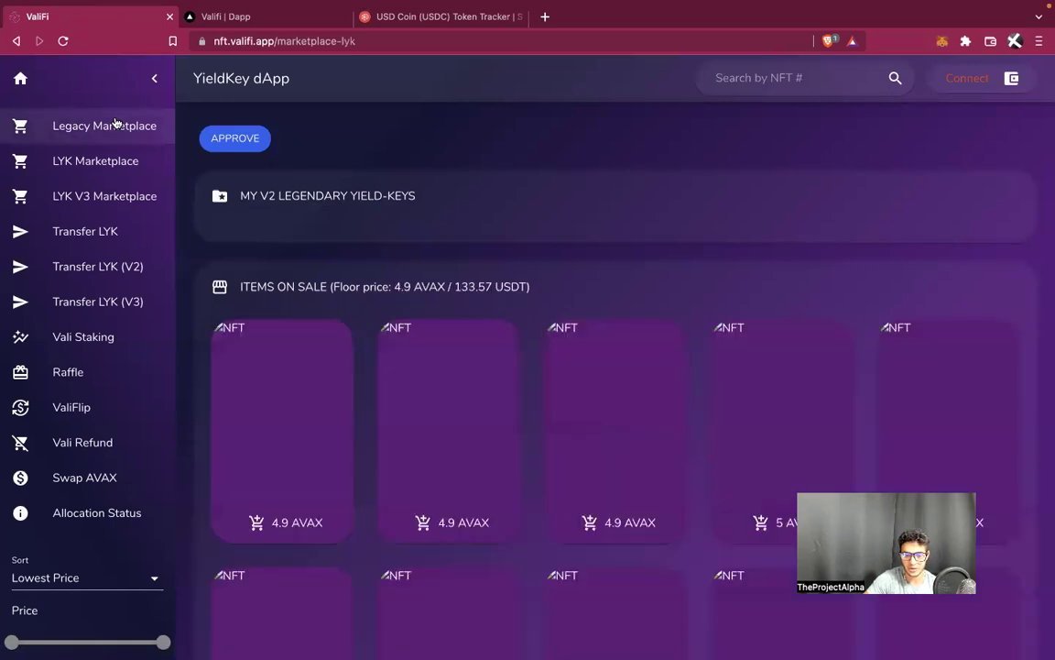
{"action": "left_click", "coordinate": [116, 125]}
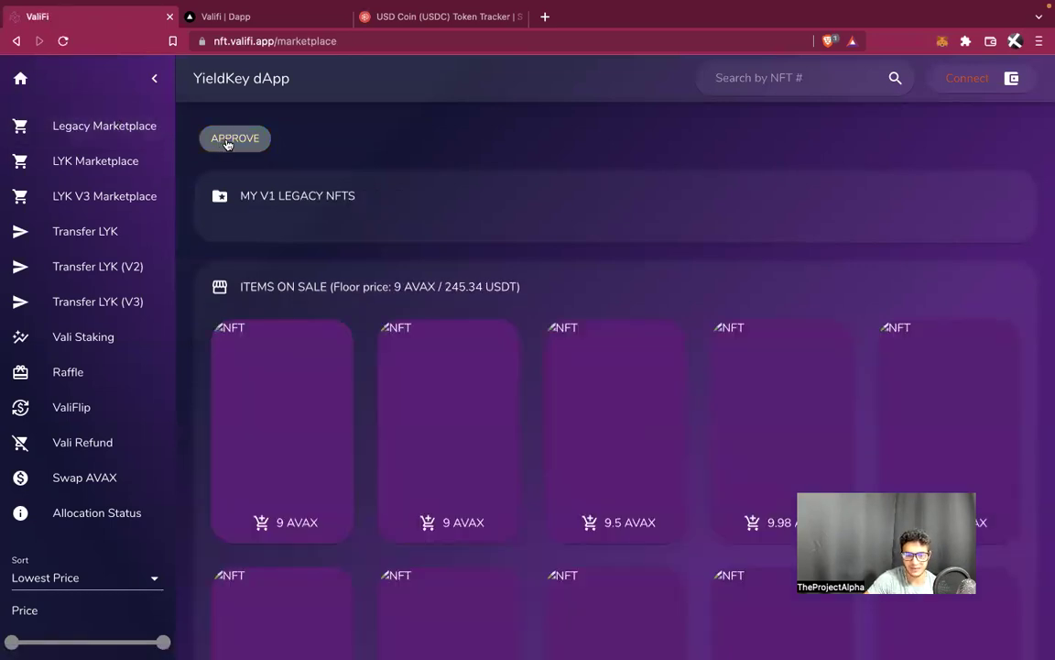
{"action": "left_click", "coordinate": [111, 197]}
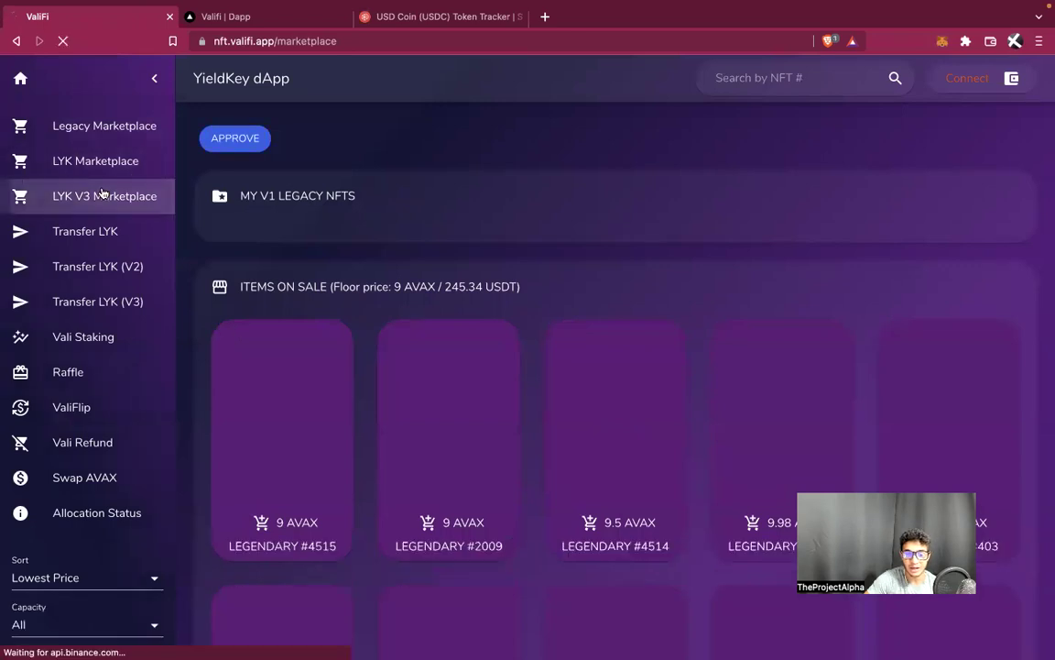
{"action": "left_click", "coordinate": [116, 128]}
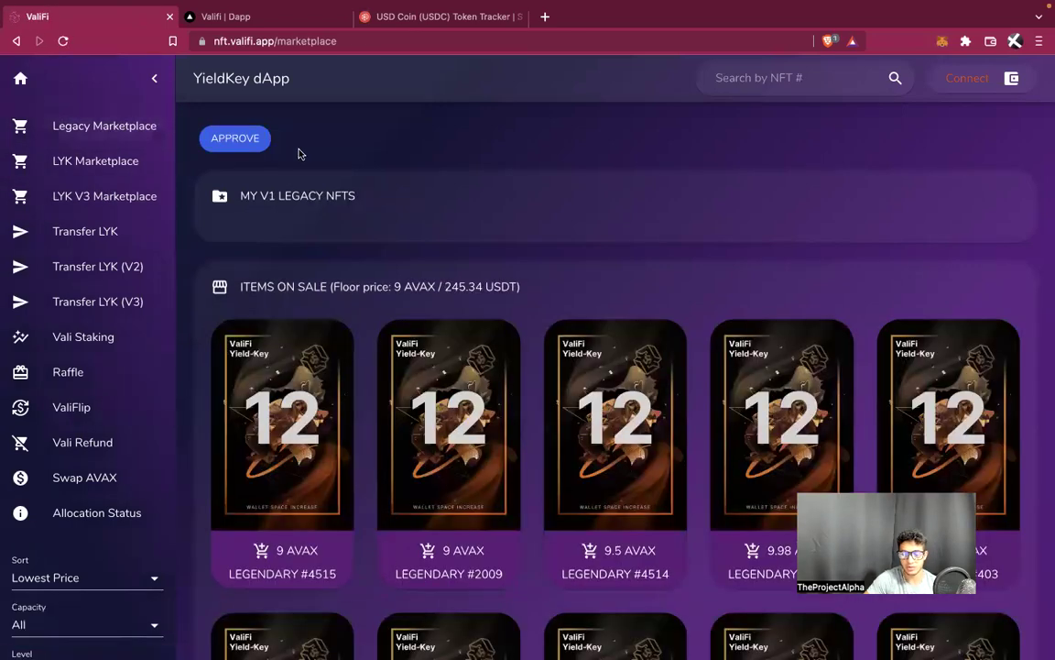
{"action": "left_click", "coordinate": [236, 139]}
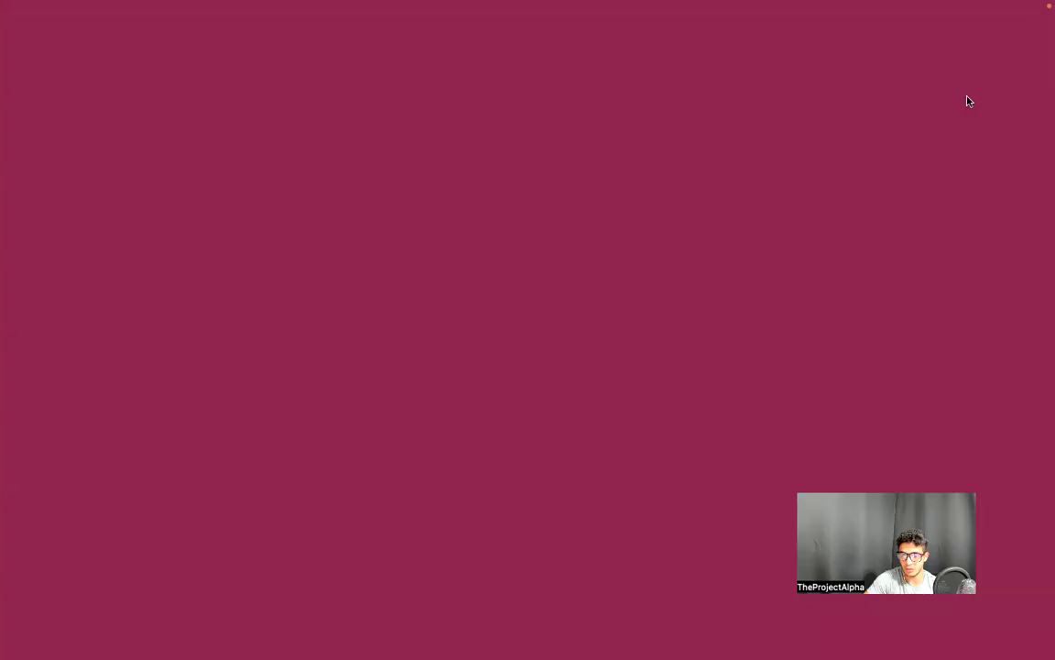
Confirm the wallet permission and connect MetaMask so NFTs #4346 and #4347 appear under V1 Legacy NFTs
{"action": "scroll", "coordinate": [541, 449], "scroll_direction": "down", "scroll_amount": 3}
{"action": "left_click", "coordinate": [614, 520]}
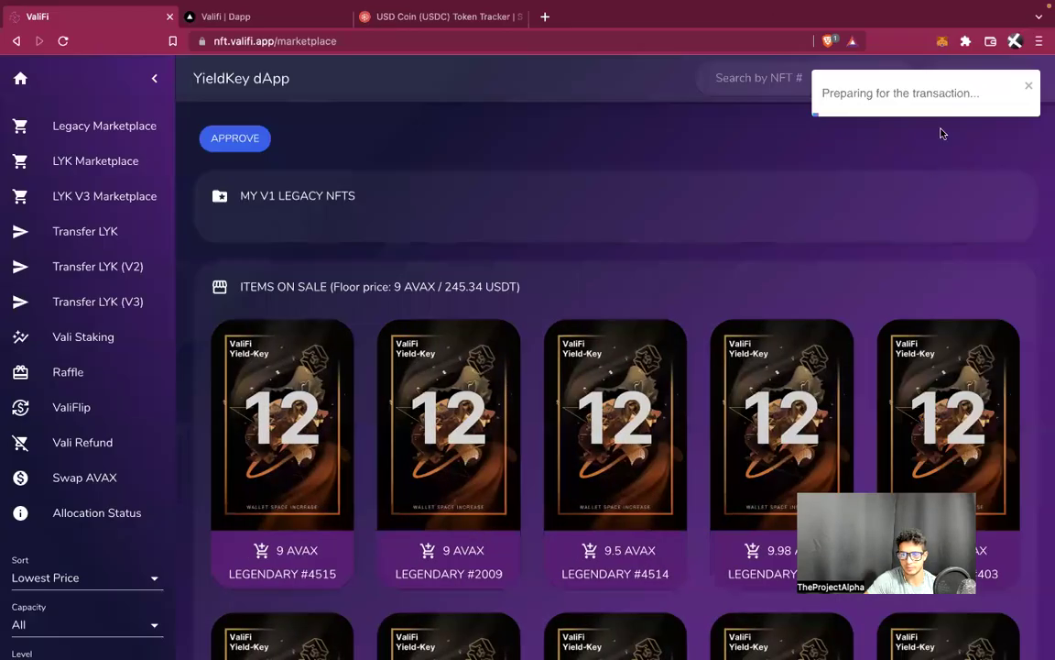
{"action": "left_click", "coordinate": [931, 78]}
{"action": "left_click", "coordinate": [544, 341]}
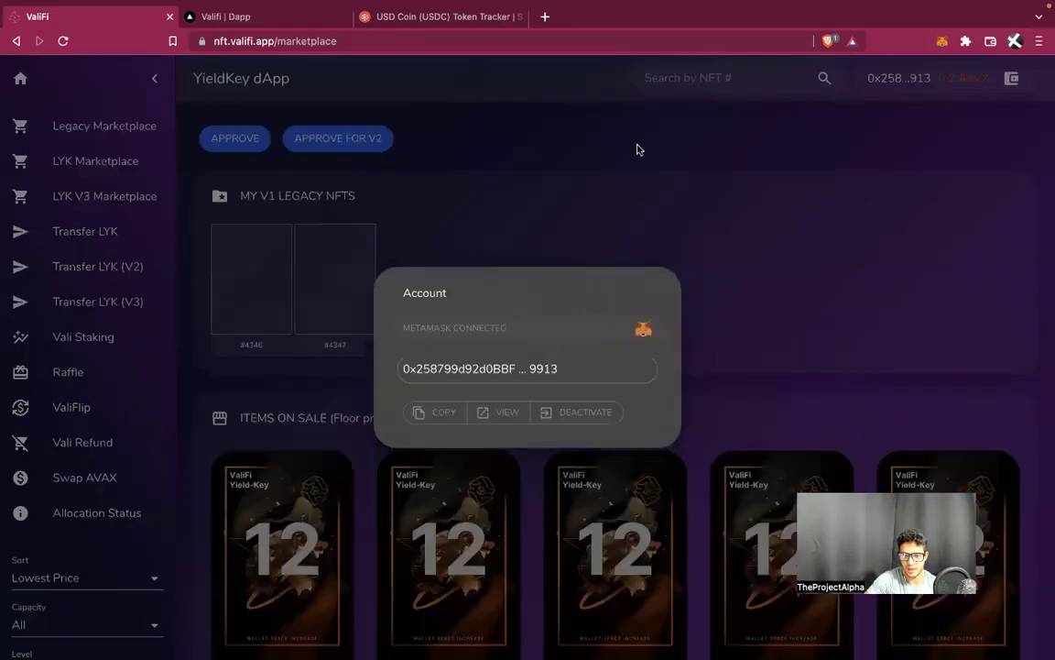
{"action": "left_click", "coordinate": [632, 144]}
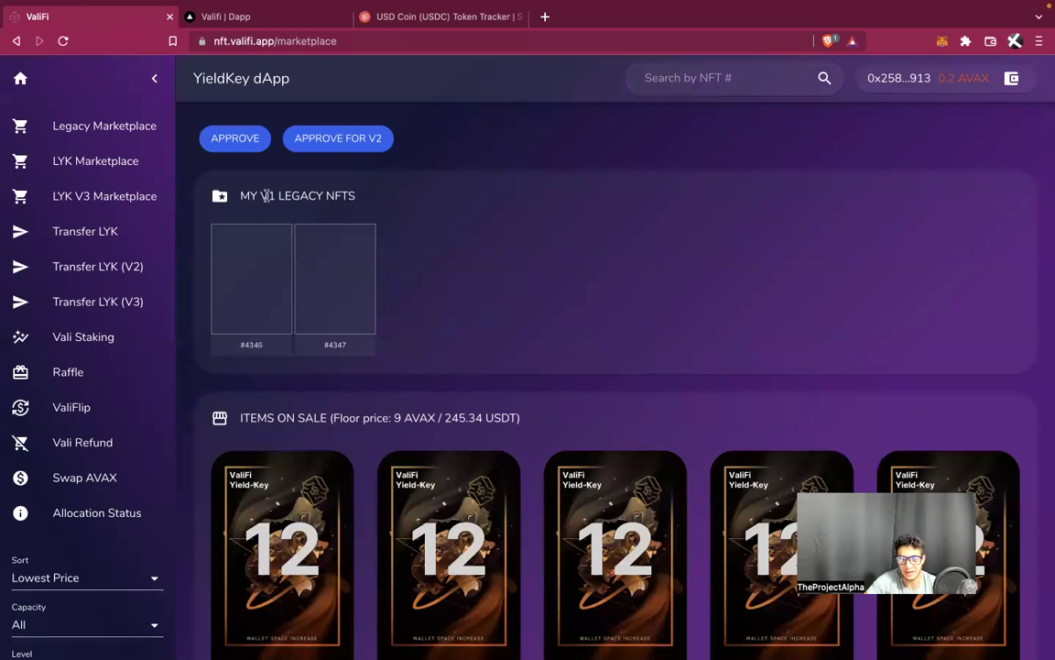
{"action": "left_click_drag", "start_coordinate": [261, 193], "coordinate": [363, 196]}
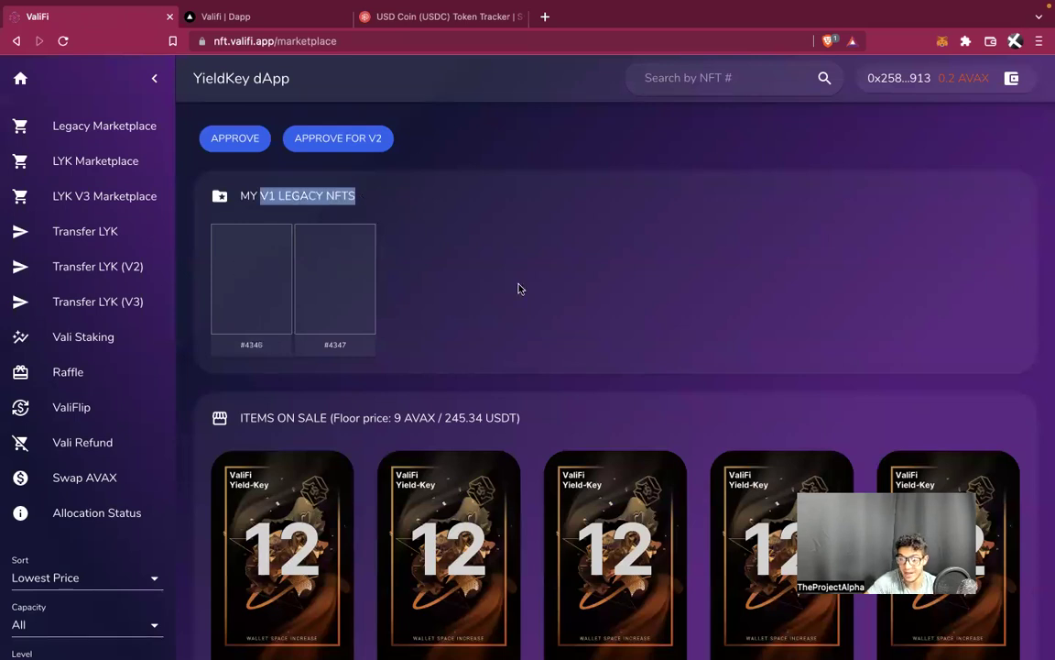
{"action": "key", "text": "ctrl+Left"}
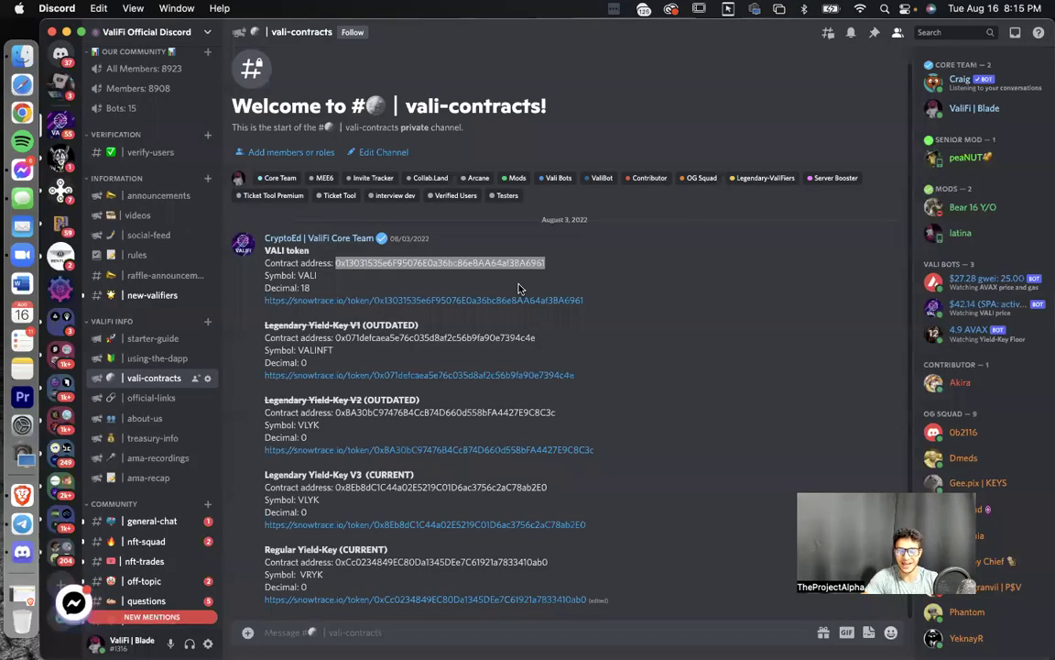
Paste the Legendary Yield-Key V1 contract address from Discord into MetaMask's custom token import form
{"action": "mouse_move", "coordinate": [344, 325]}
{"action": "left_mouse_down"}
{"action": "mouse_move", "coordinate": [485, 330]}
{"action": "mouse_move", "coordinate": [340, 335]}
{"action": "left_mouse_up"}
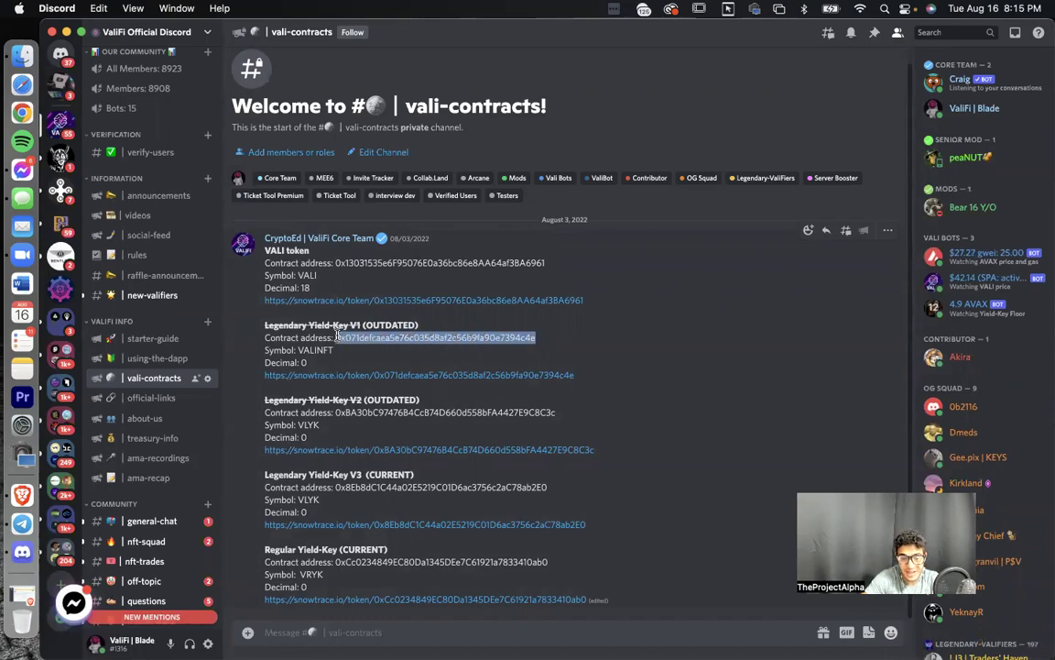
{"action": "key", "text": "ctrl+Right"}
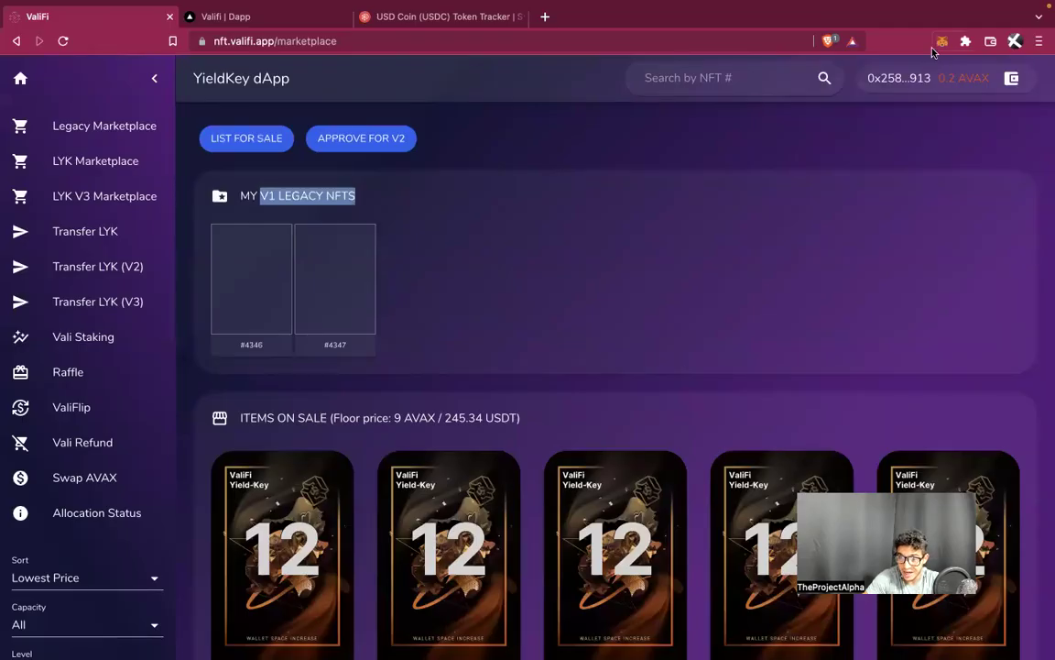
{"action": "left_click", "coordinate": [941, 42]}
{"action": "left_click", "coordinate": [742, 327]}
{"action": "scroll", "coordinate": [788, 414], "scroll_direction": "down", "scroll_amount": 3}
{"action": "left_click", "coordinate": [788, 446]}
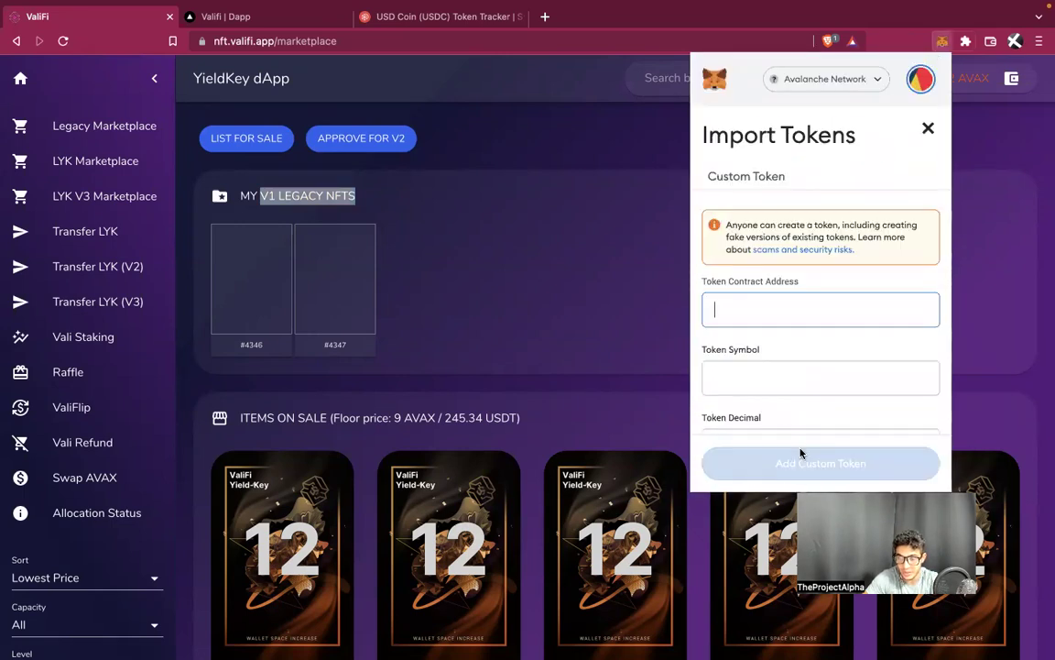
{"action": "key", "text": "ctrl+v"}
Set the token decimals to 0 and import it as VALINFT
{"action": "left_click", "coordinate": [782, 361]}
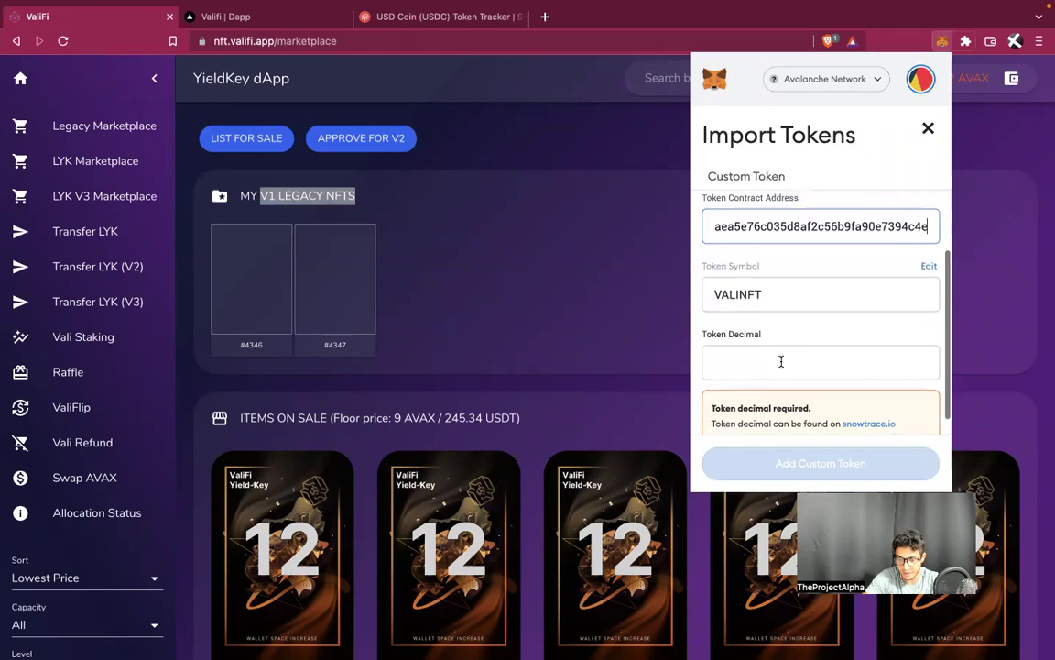
{"action": "key", "text": "ctrl+Left"}
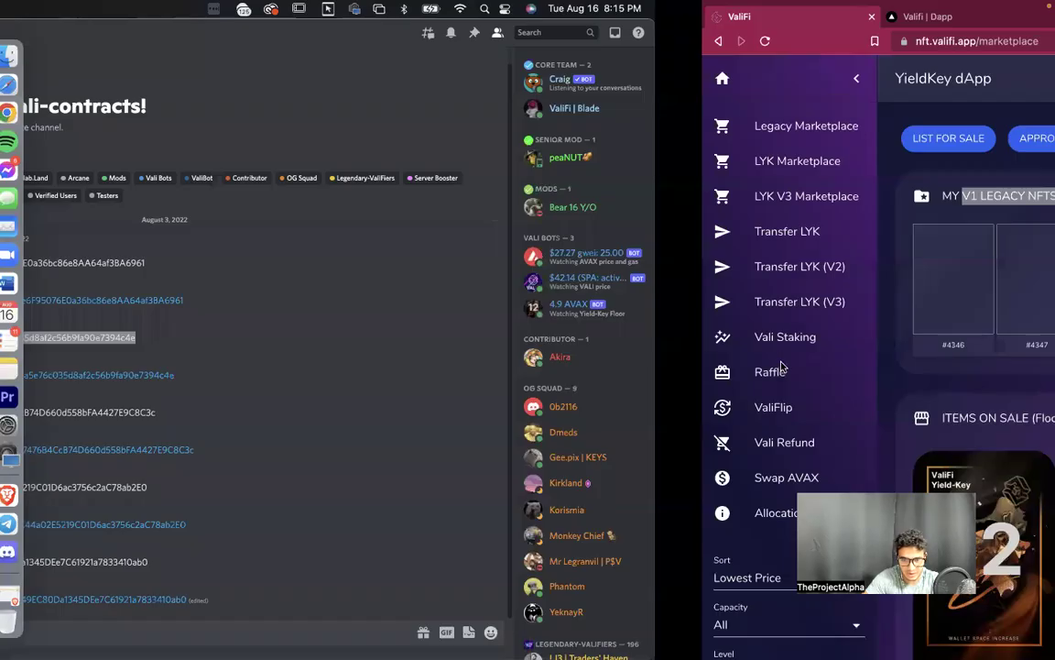
{"action": "key", "text": "ctrl+Right"}
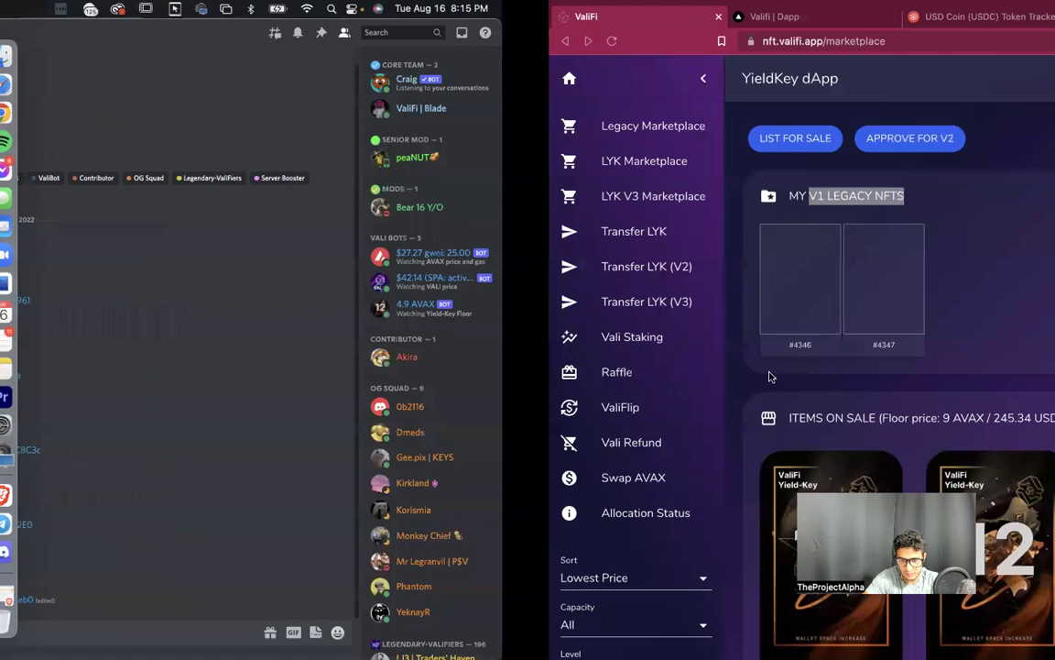
{"action": "type", "text": "0"}
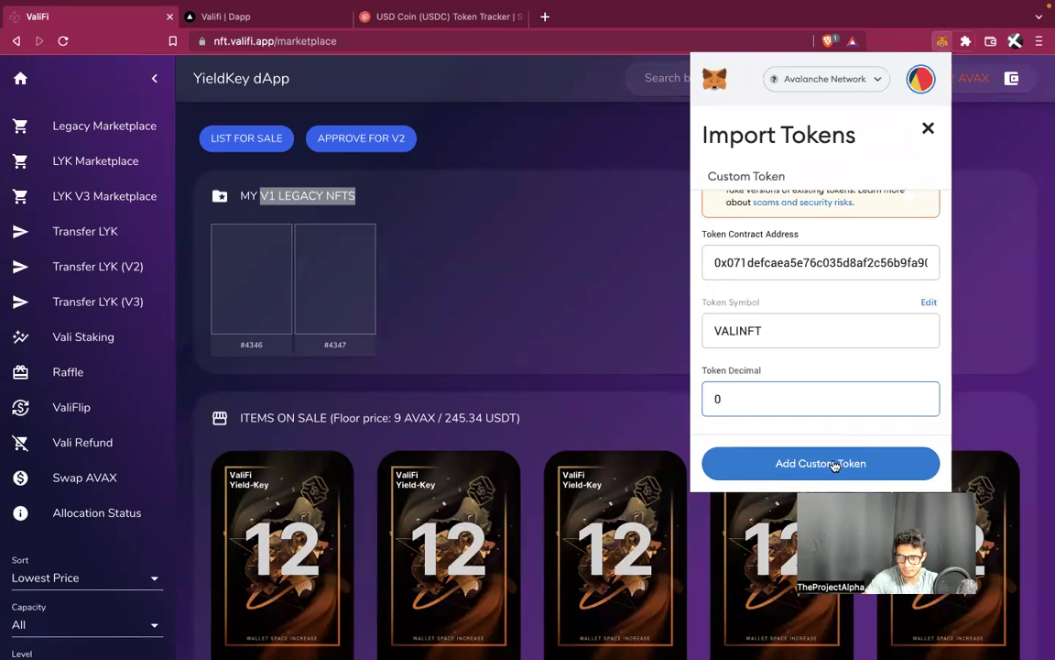
{"action": "left_click", "coordinate": [835, 463]}
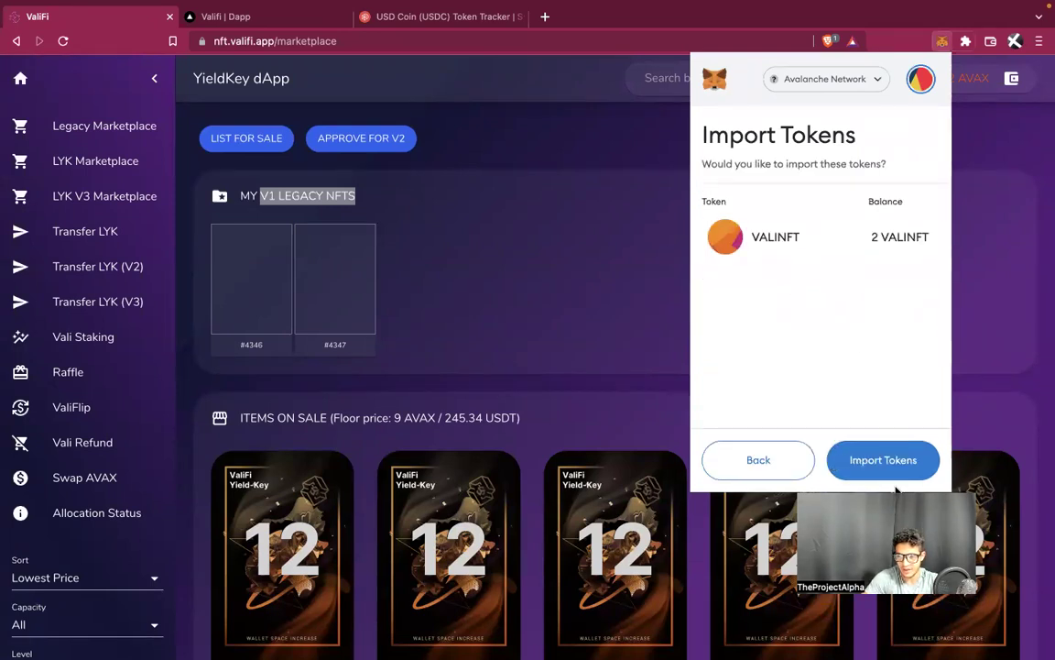
{"action": "left_click", "coordinate": [879, 461]}
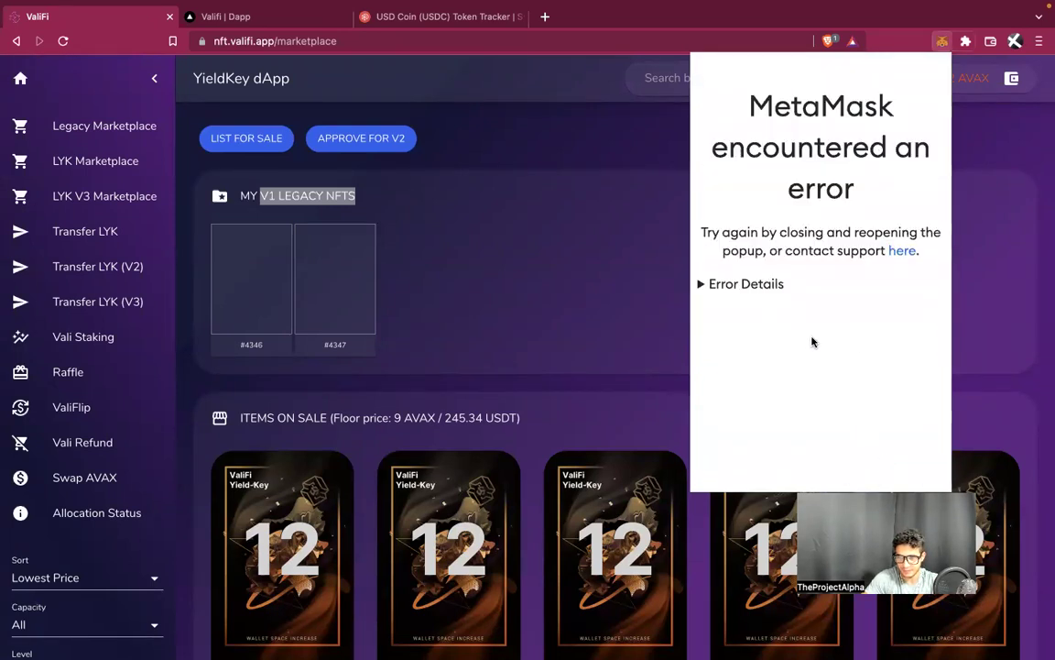
Inspect the import error details and support page, then reopen the wallet to check 2 VALINFT
{"action": "left_click", "coordinate": [732, 284]}
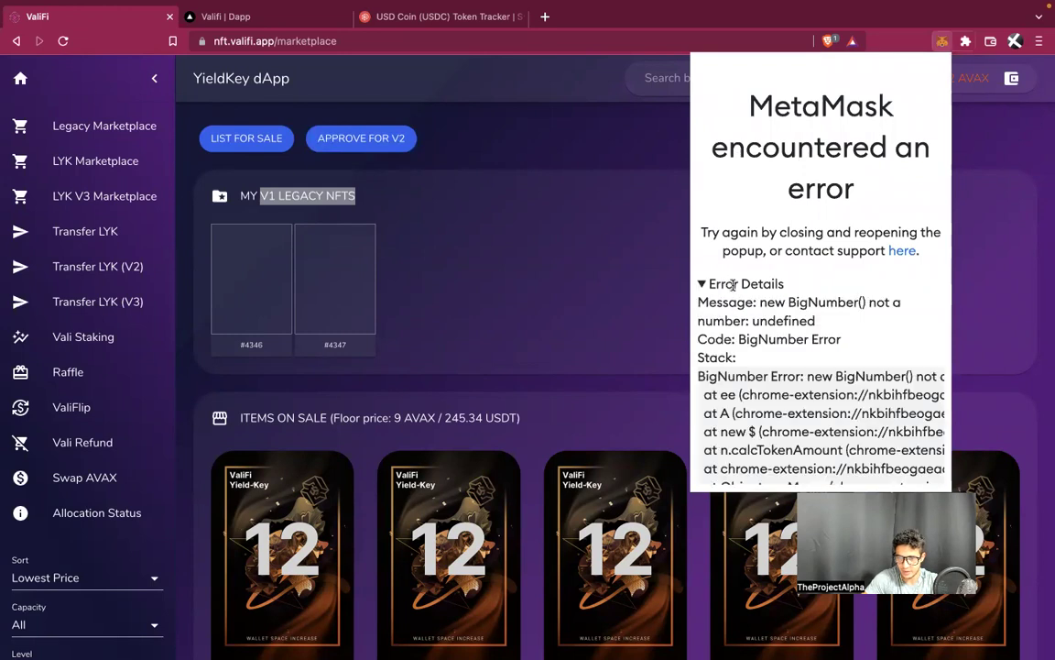
{"action": "left_click", "coordinate": [895, 252]}
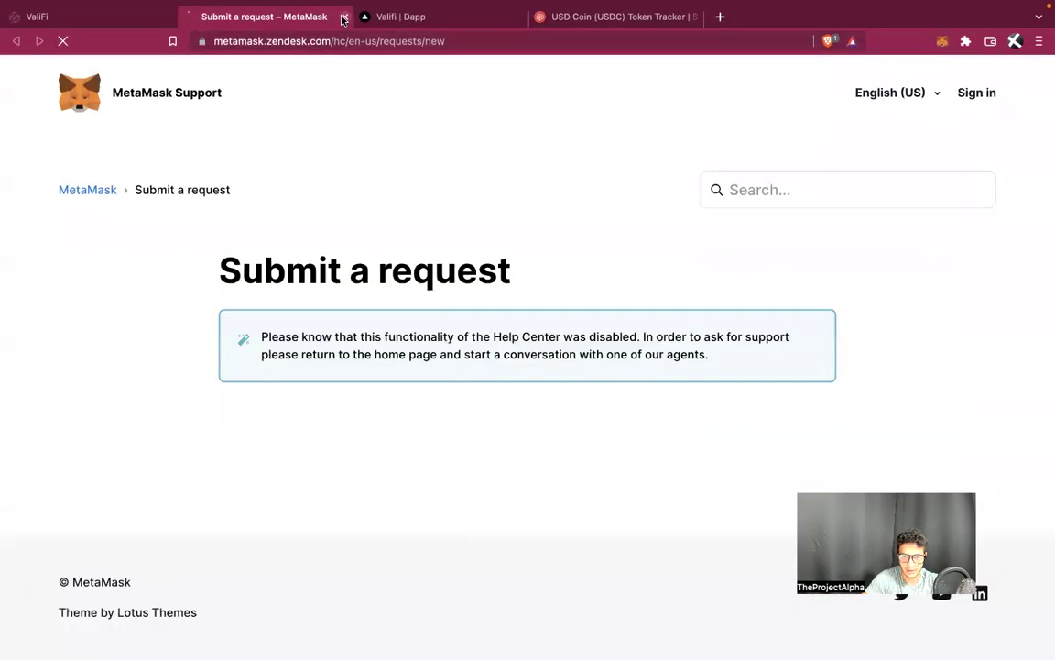
{"action": "left_click", "coordinate": [344, 19]}
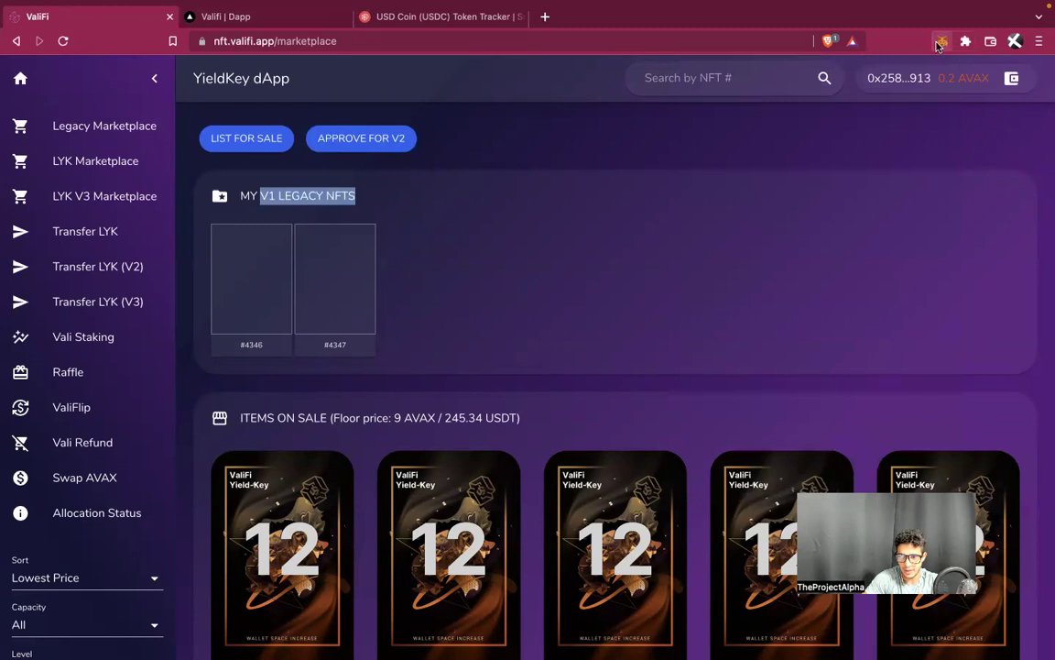
{"action": "left_click", "coordinate": [939, 45]}
Approve the V1 legacy Yield-Keys for V2 by confirming the SetApprovalForAll request, then go to Discord
{"action": "scroll", "coordinate": [813, 293], "scroll_direction": "down", "scroll_amount": 4}
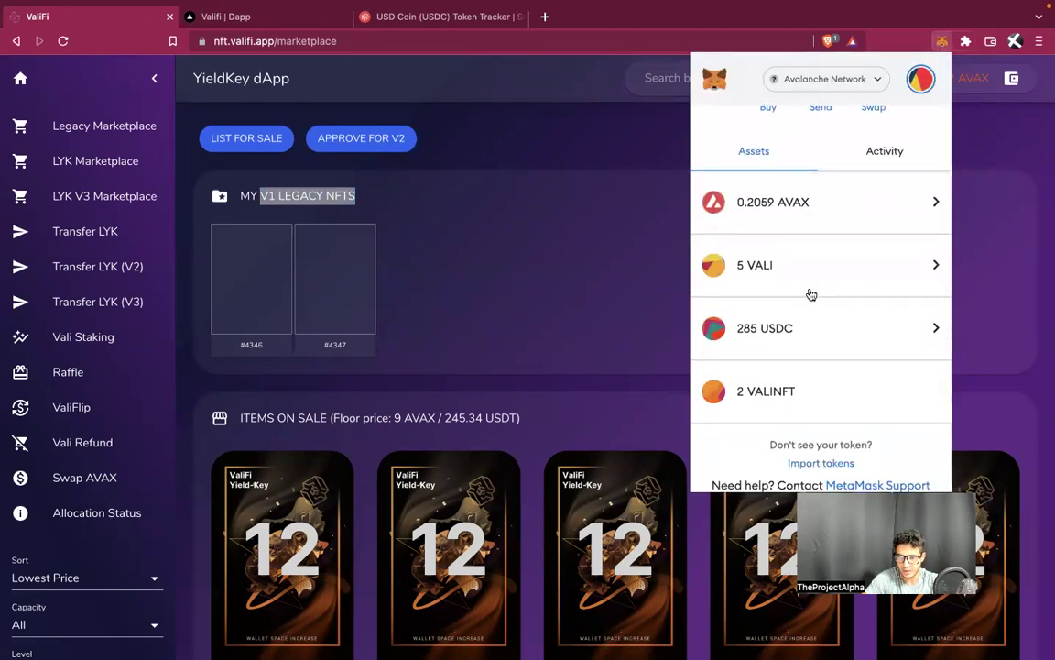
{"action": "left_click", "coordinate": [639, 377]}
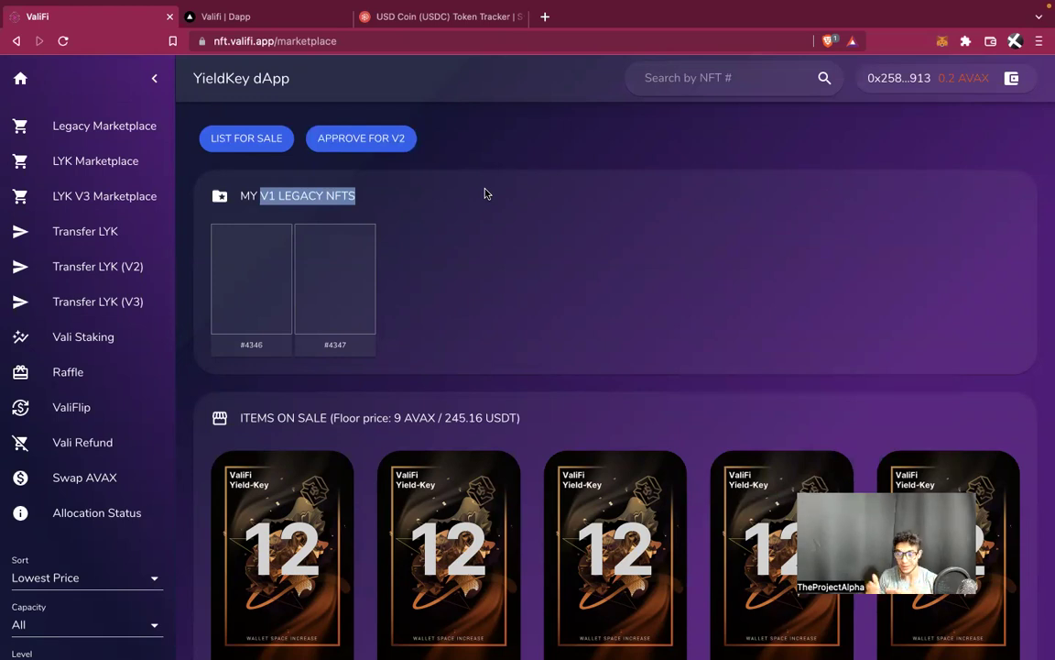
{"action": "left_click", "coordinate": [384, 139]}
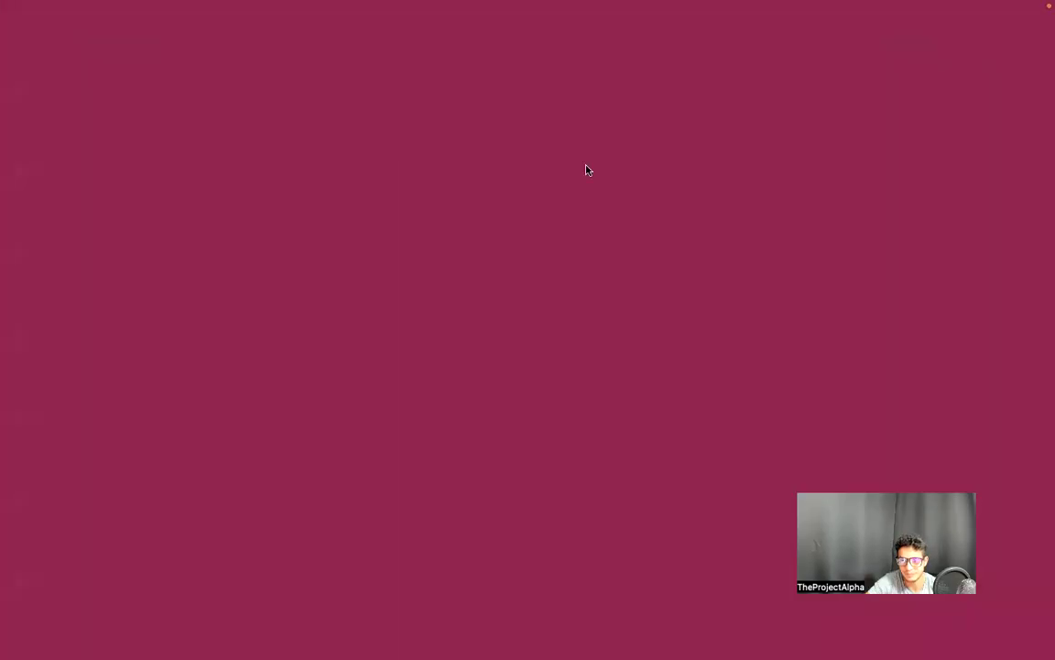
{"action": "scroll", "coordinate": [587, 283], "scroll_direction": "down", "scroll_amount": 2}
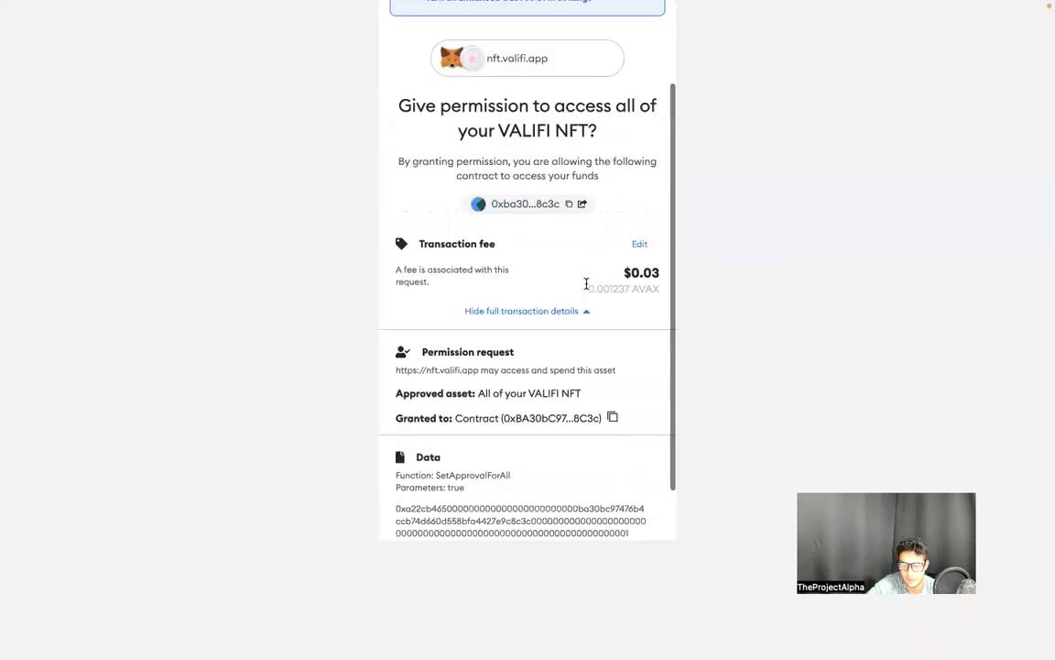
{"action": "scroll", "coordinate": [586, 283], "scroll_direction": "down", "scroll_amount": 2}
{"action": "left_click", "coordinate": [610, 519]}
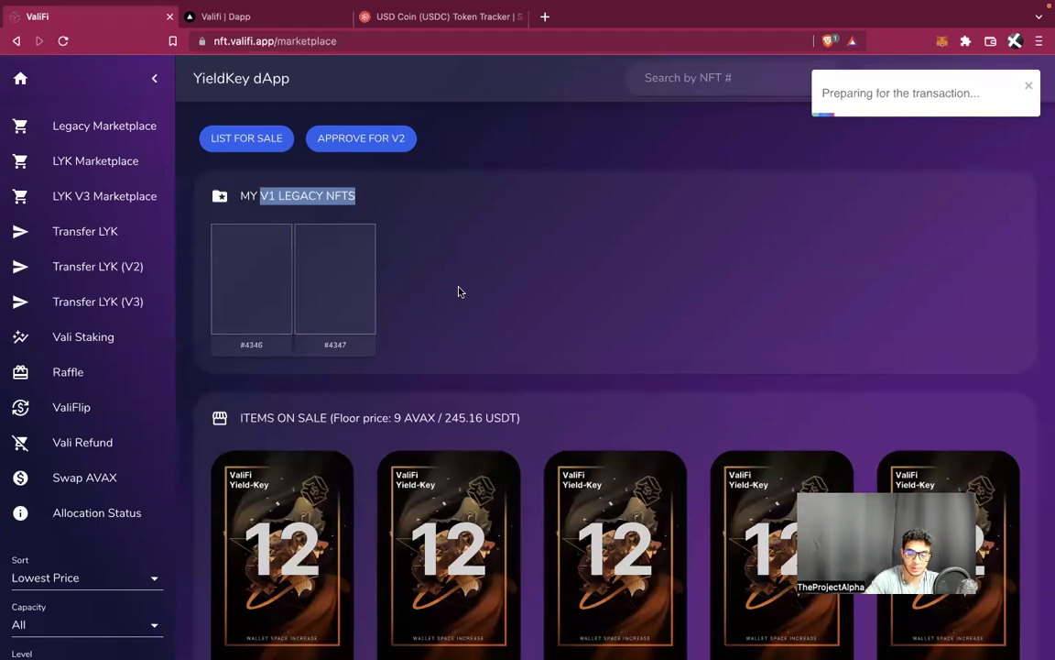
{"action": "key", "text": "ctrl+Left"}
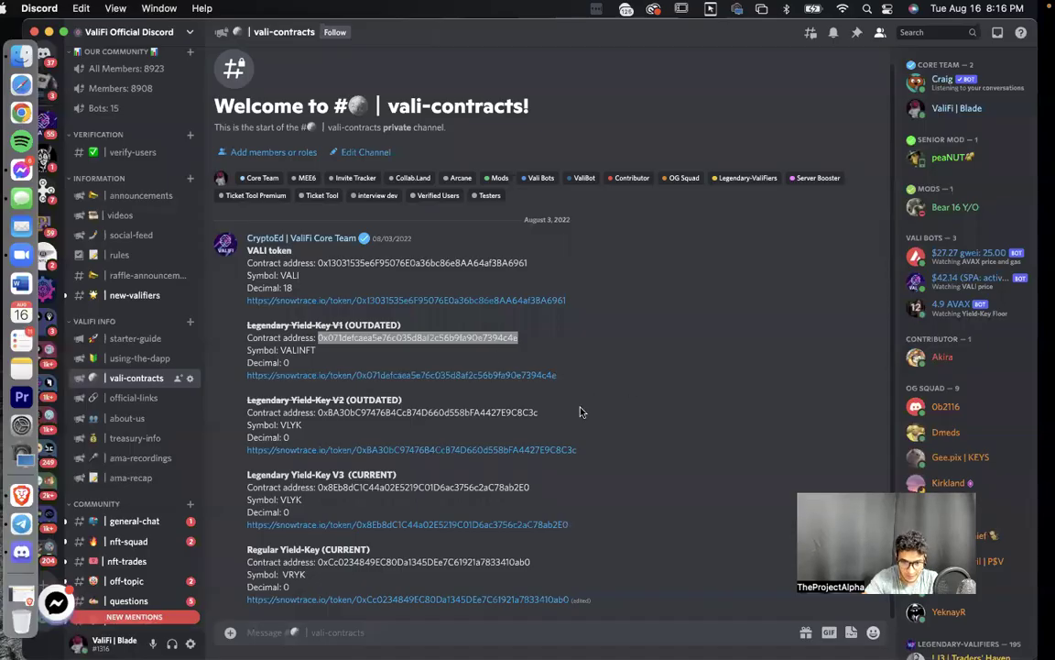
Copy the Legendary Yield-Key V2 contract address from Discord and open MetaMask
{"action": "left_click_drag", "start_coordinate": [555, 412], "coordinate": [338, 414]}
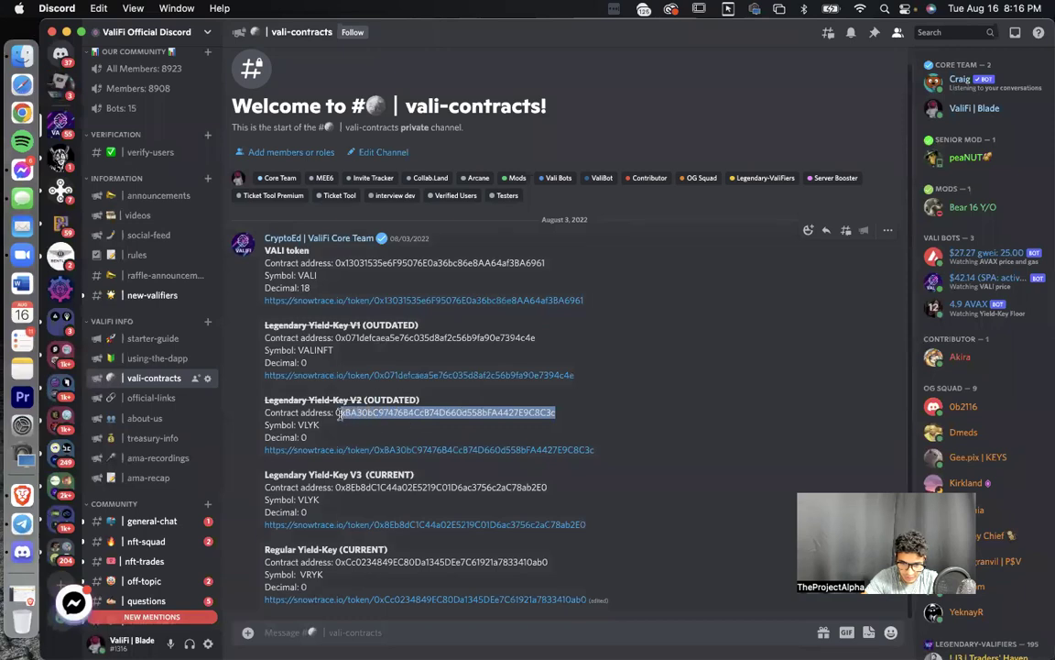
{"action": "key", "text": "ctrl+Right"}
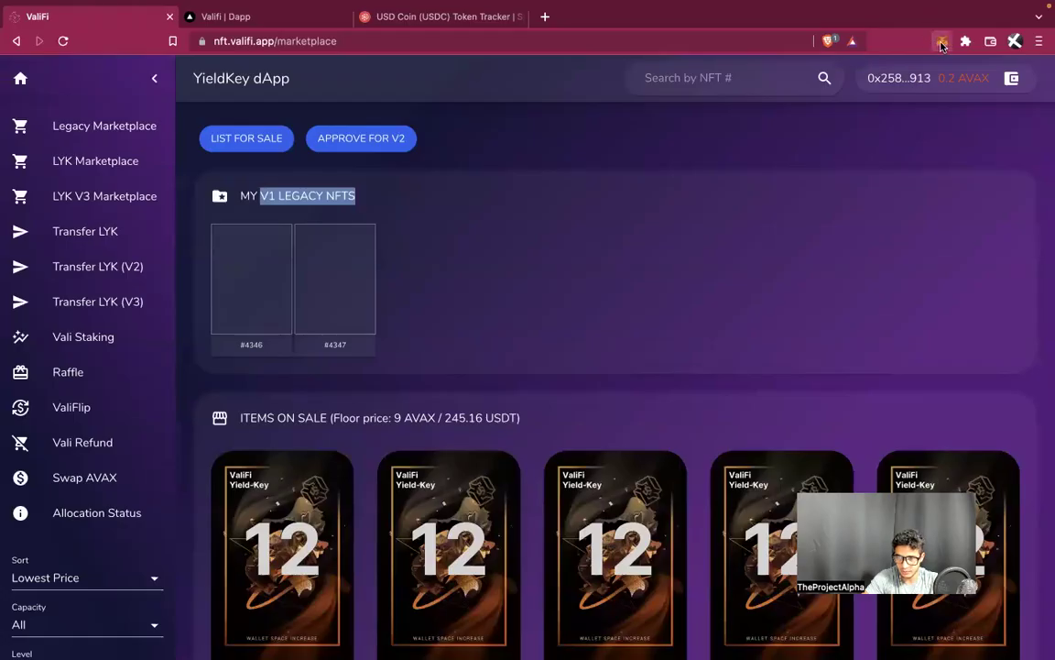
{"action": "left_click", "coordinate": [943, 42]}
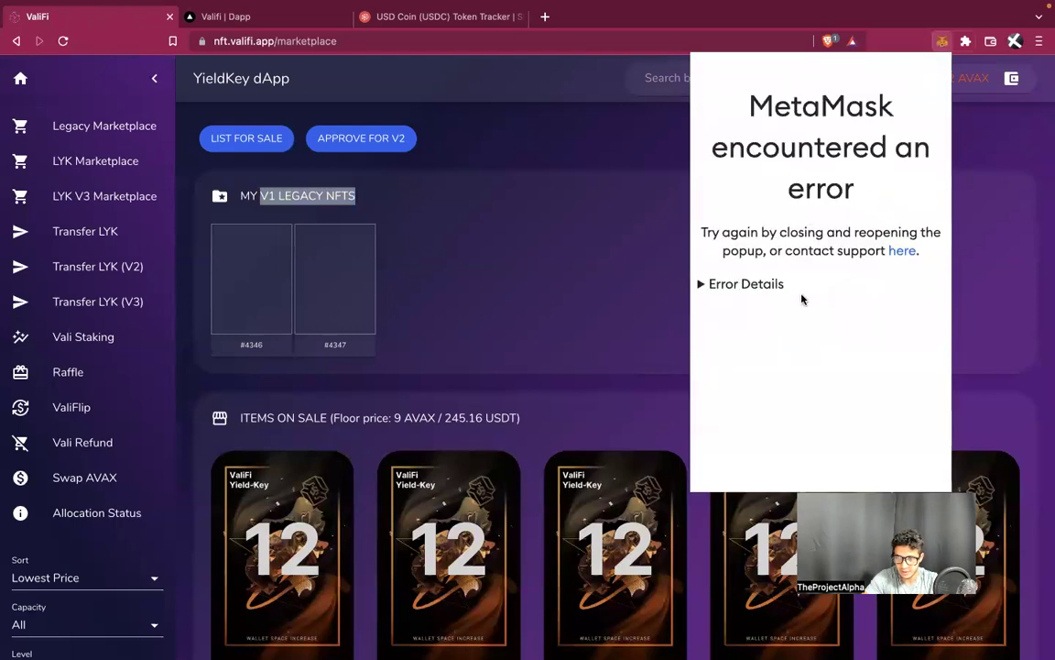
Review the MetaMask error through its support page and expanded error details
{"action": "left_click", "coordinate": [971, 183]}
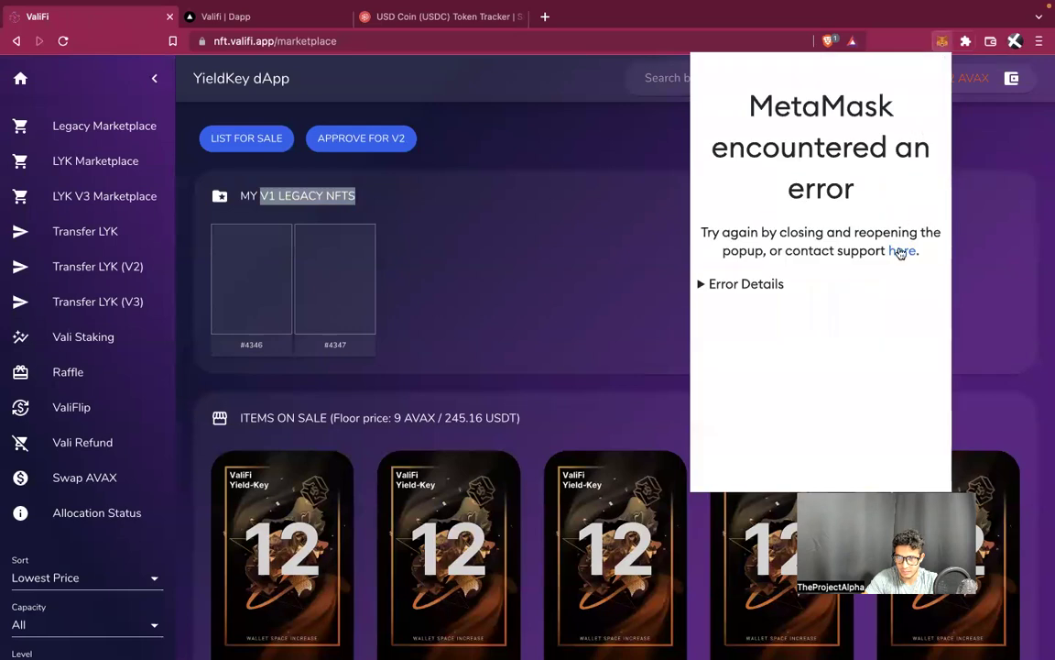
{"action": "left_click", "coordinate": [900, 252]}
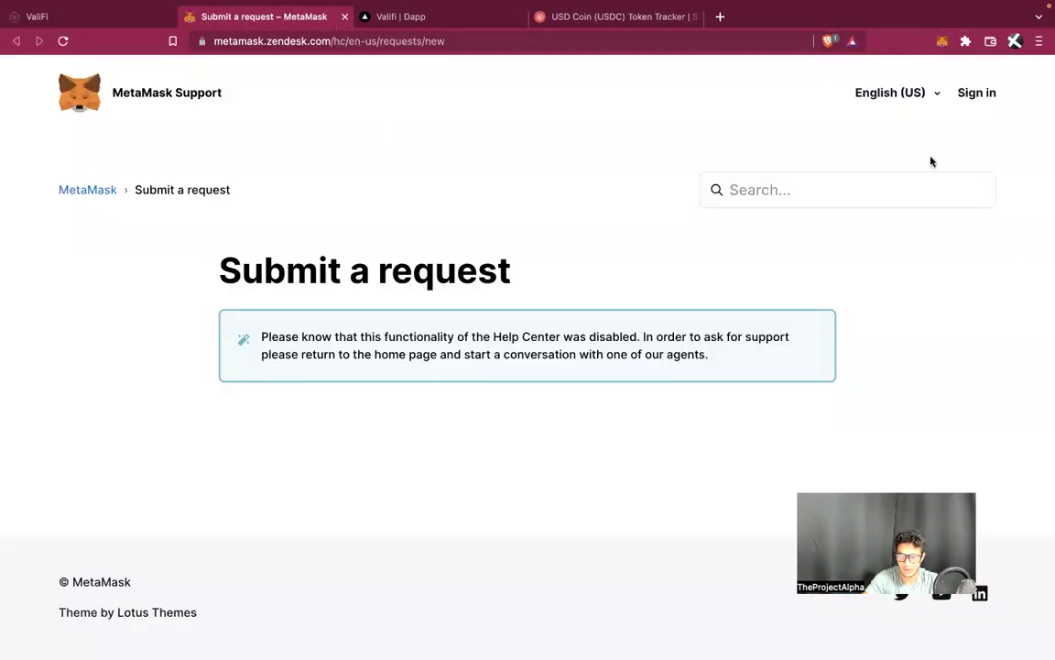
{"action": "left_click", "coordinate": [345, 17]}
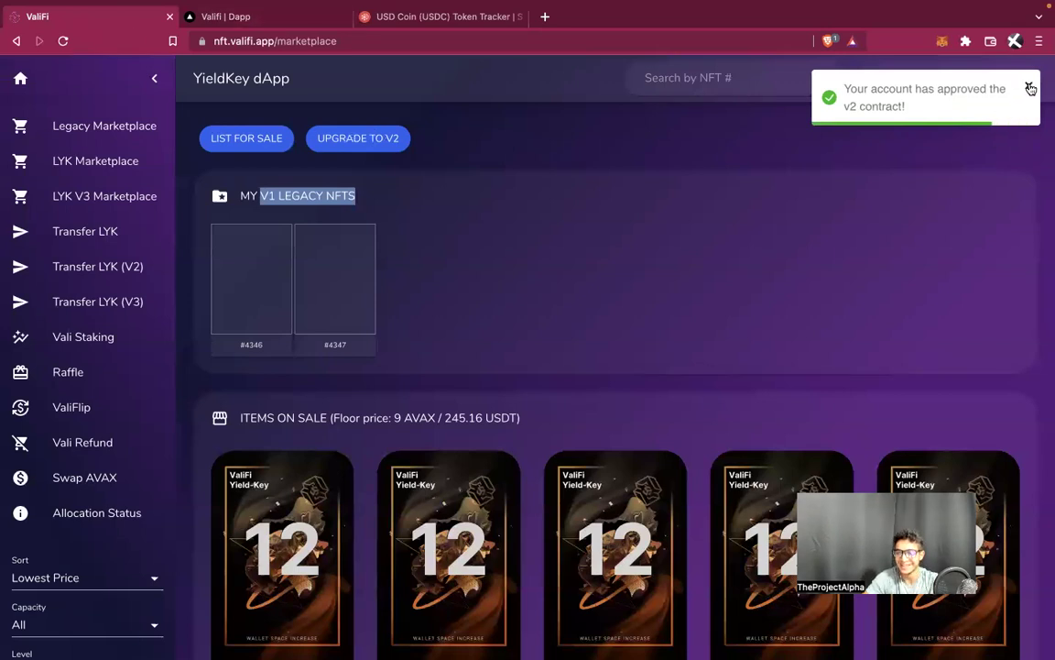
{"action": "left_click", "coordinate": [942, 42]}
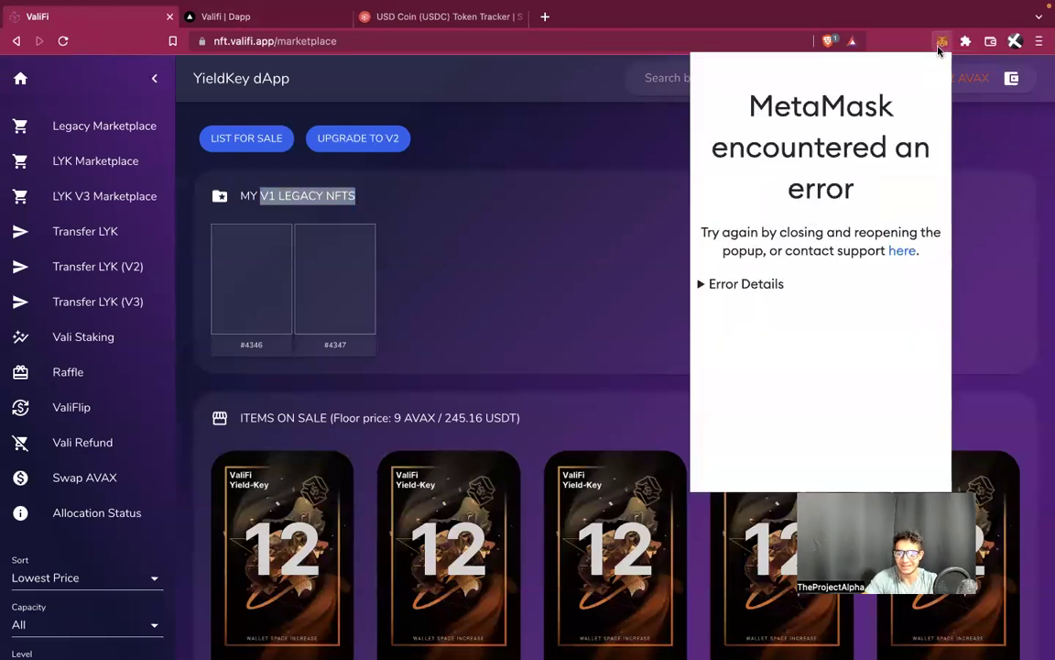
{"action": "left_click", "coordinate": [724, 285]}
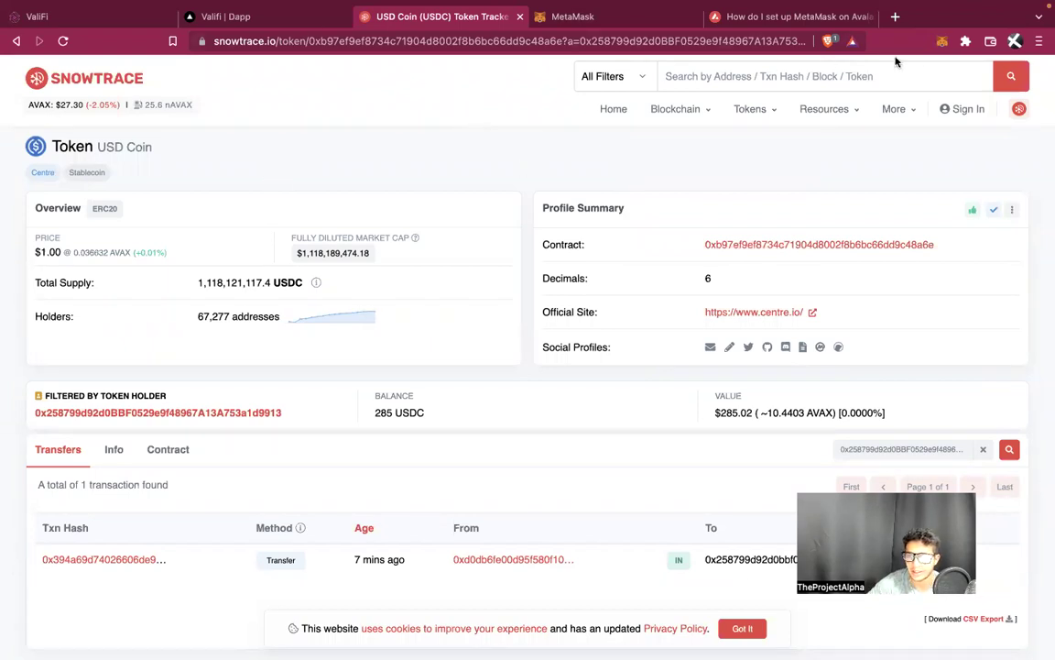
Check MetaMask shows 285 USDC and 2 VALINFT, then return to the ValiFi page
{"action": "left_click", "coordinate": [937, 42]}
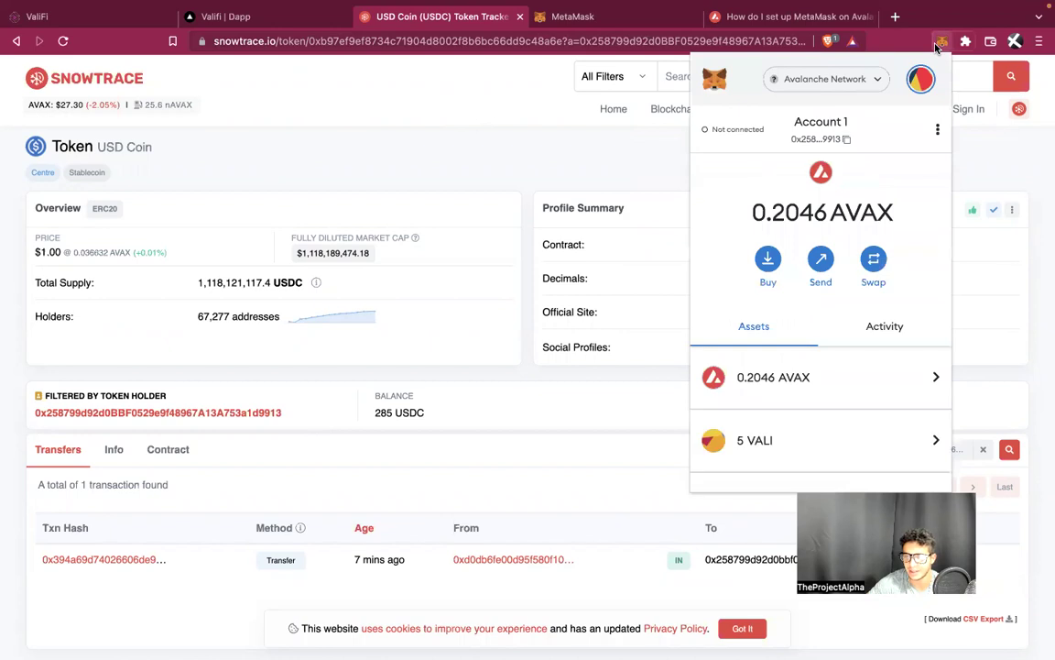
{"action": "scroll", "coordinate": [797, 318], "scroll_direction": "down", "scroll_amount": 3}
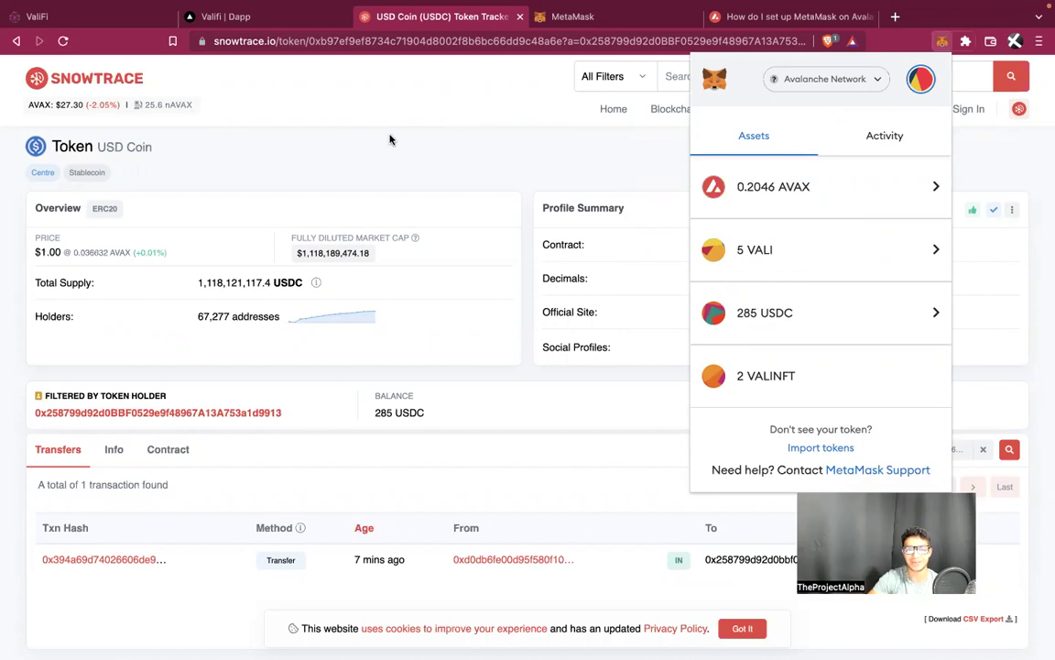
{"action": "left_click", "coordinate": [243, 16]}
{"action": "left_click", "coordinate": [117, 23]}
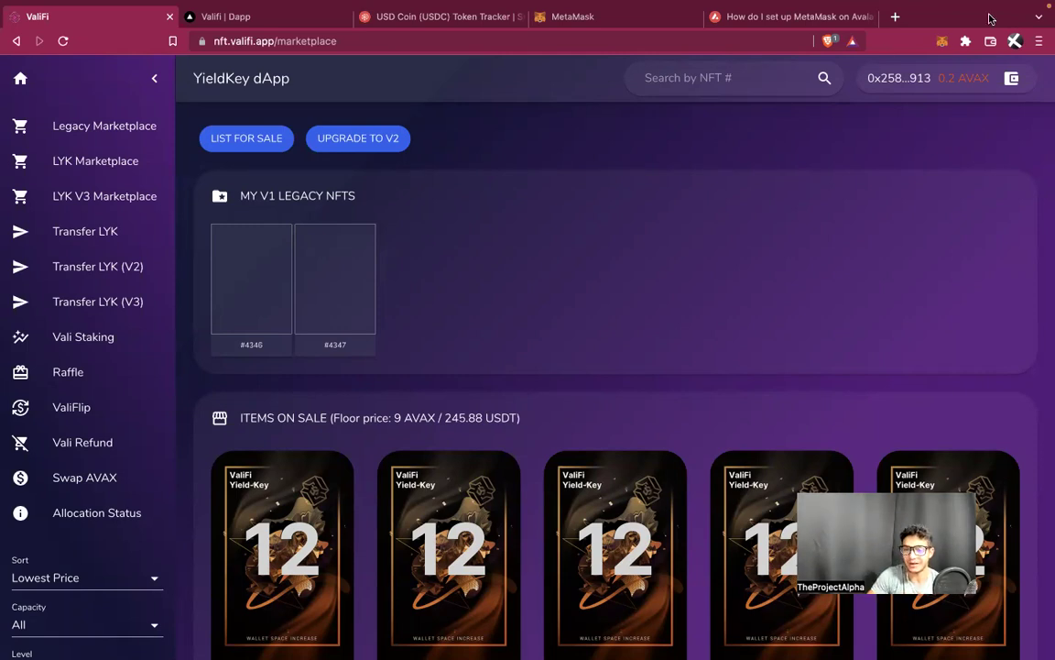
Recheck the wallet's asset list, then move to Discord's vali-contracts channel
{"action": "left_click", "coordinate": [943, 42]}
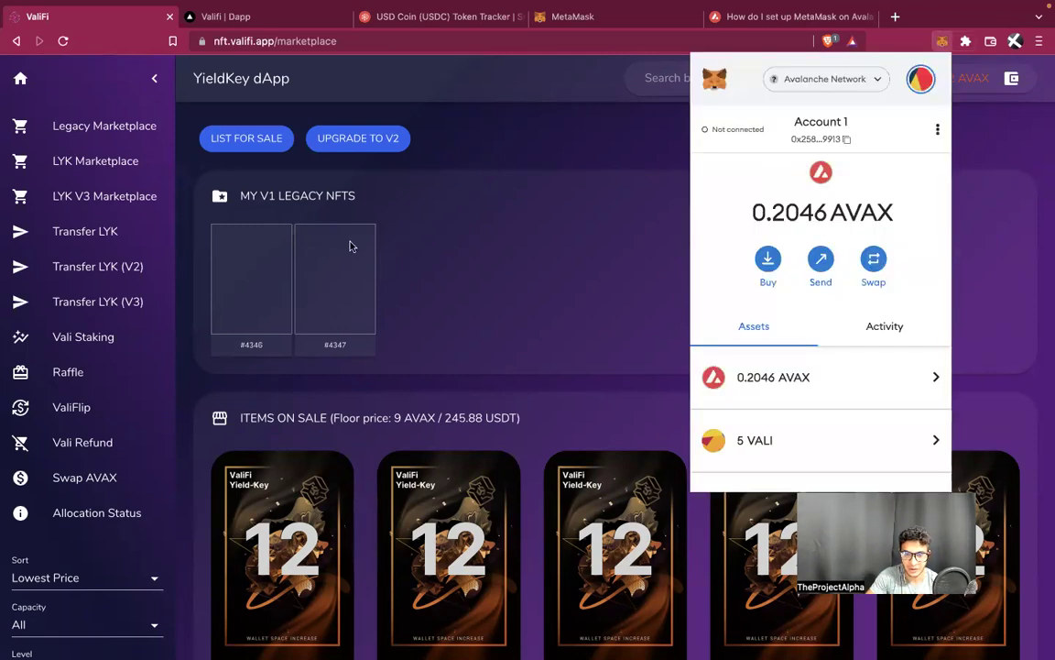
{"action": "scroll", "coordinate": [854, 373], "scroll_direction": "down", "scroll_amount": 3}
{"action": "scroll", "coordinate": [856, 373], "scroll_direction": "down", "scroll_amount": 1}
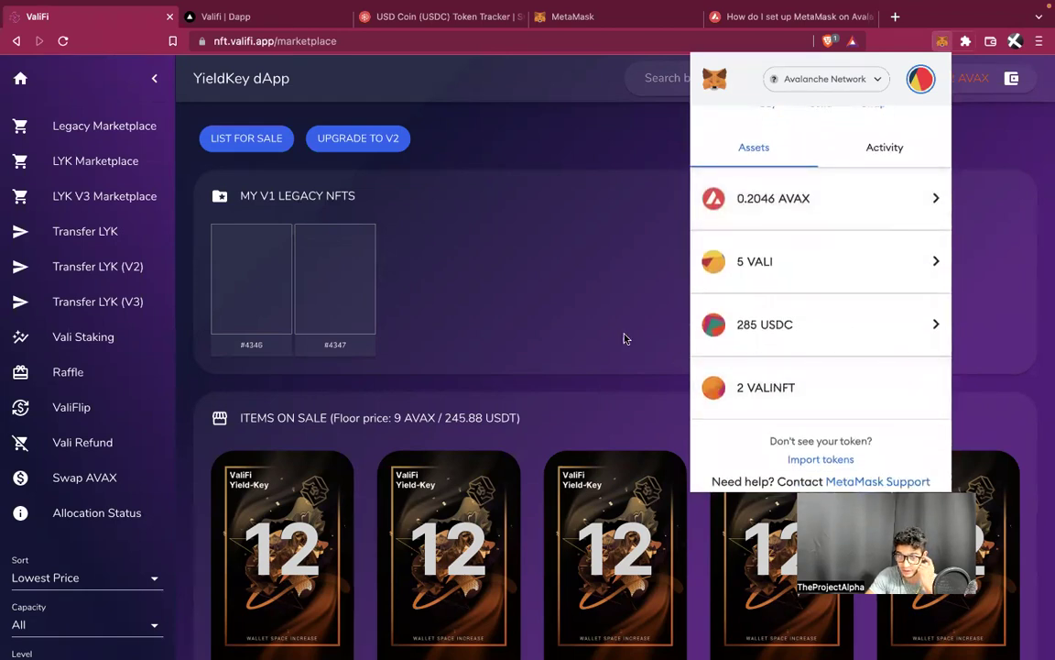
{"action": "left_click", "coordinate": [625, 338]}
{"action": "key", "text": "ctrl+Left"}
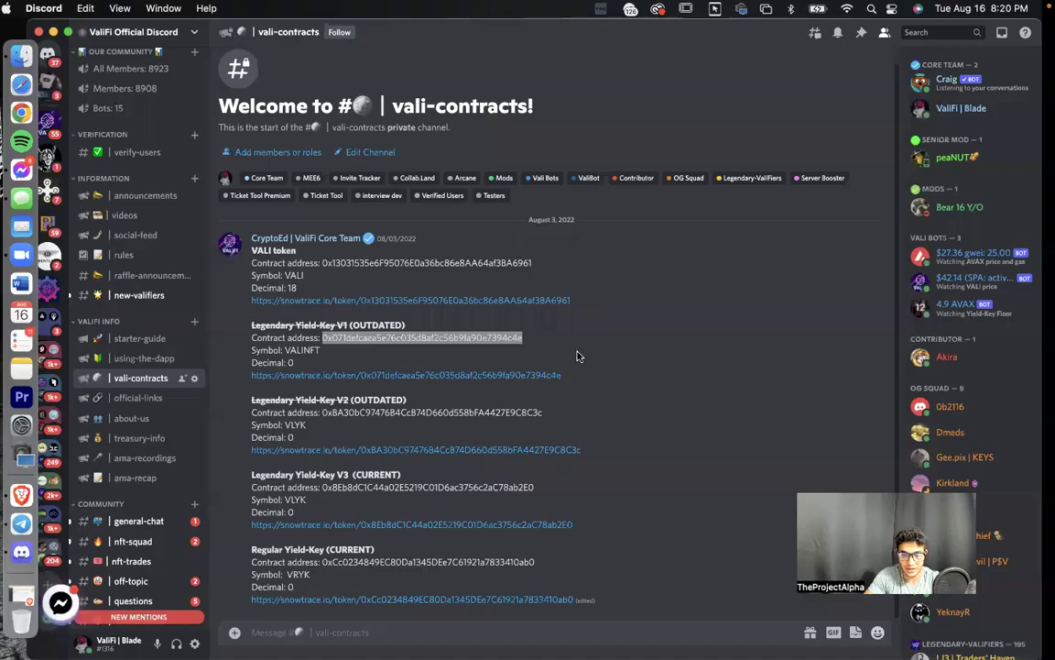
Import the Legendary Yield-Key V2 contract into MetaMask as VLYK with 0 decimals
{"action": "left_click_drag", "start_coordinate": [580, 418], "coordinate": [338, 413]}
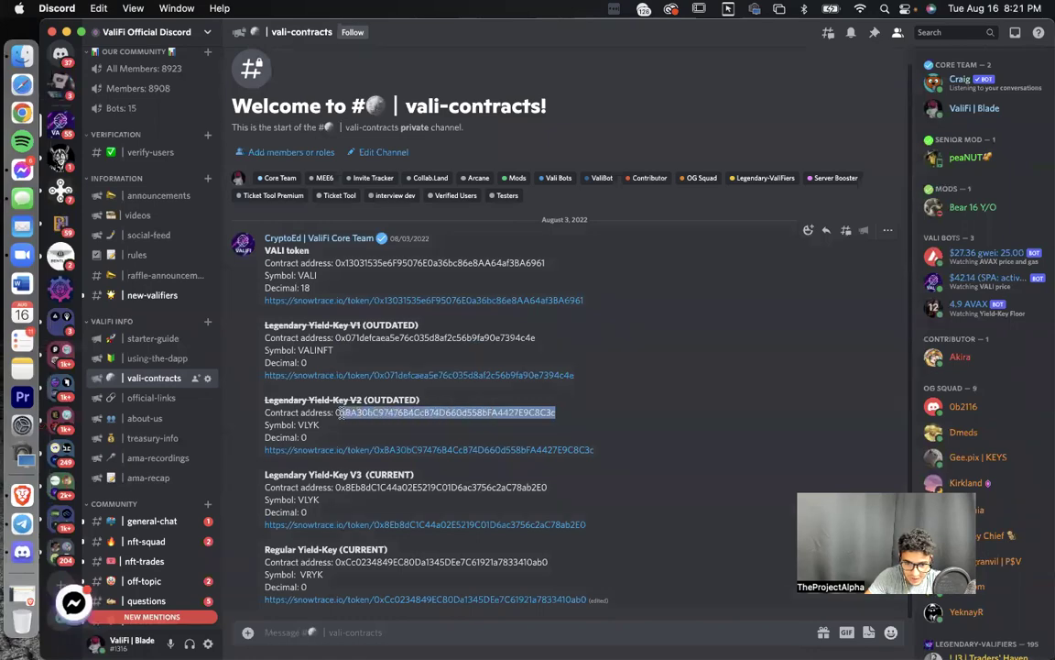
{"action": "key", "text": "ctrl+Right"}
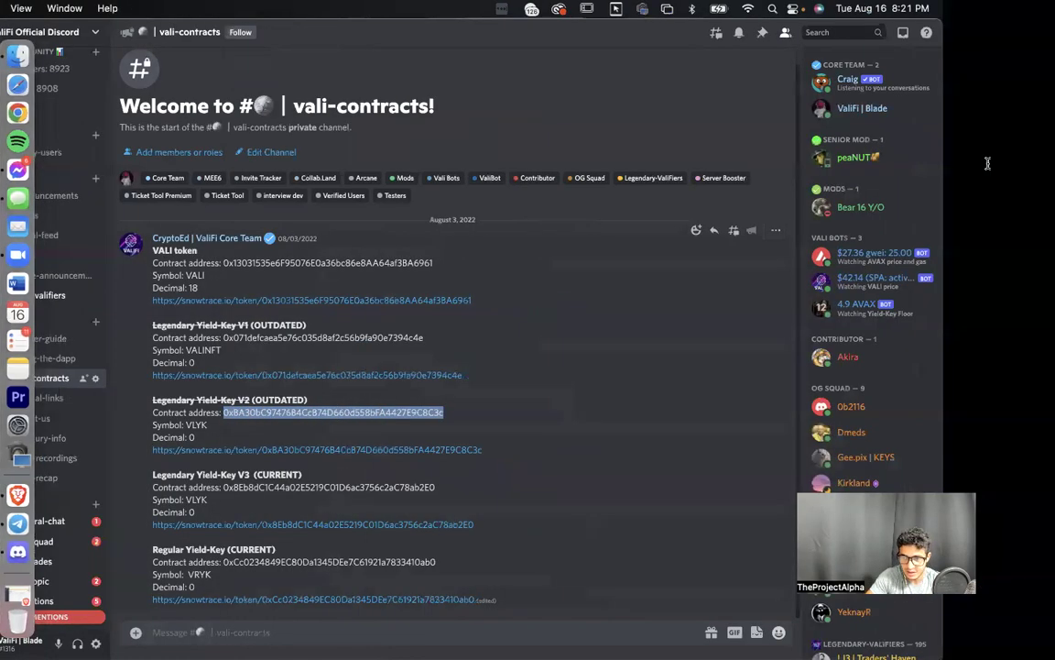
{"action": "left_click", "coordinate": [941, 42]}
{"action": "scroll", "coordinate": [853, 348], "scroll_direction": "down", "scroll_amount": 3}
{"action": "left_click", "coordinate": [803, 446]}
{"action": "key", "text": "super+v"}
{"action": "left_click", "coordinate": [775, 343]}
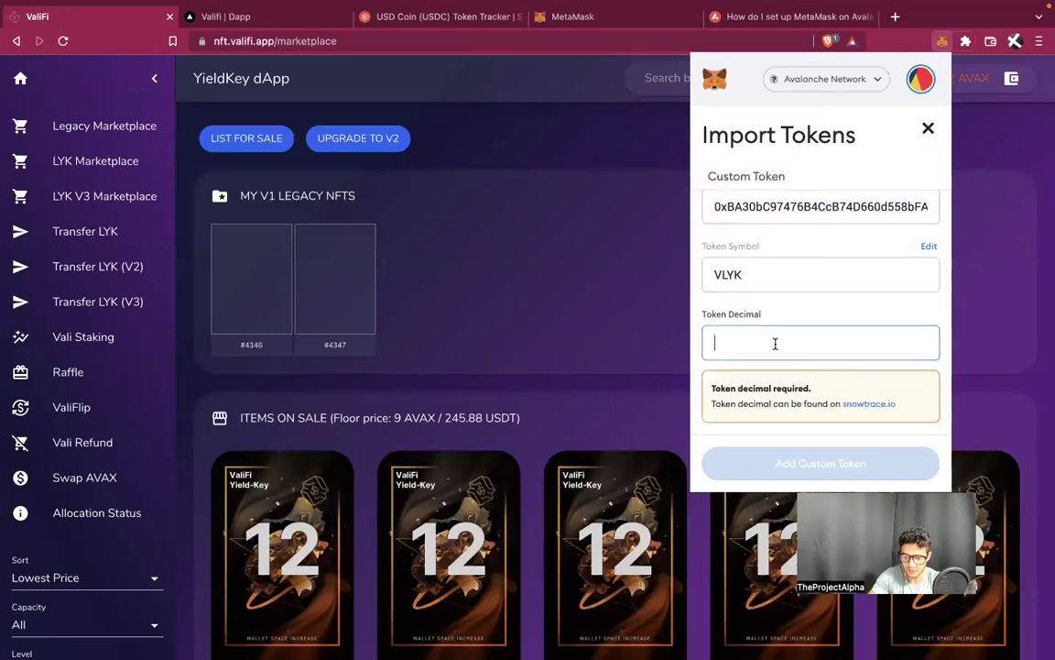
{"action": "type", "text": "0"}
{"action": "left_click", "coordinate": [808, 464]}
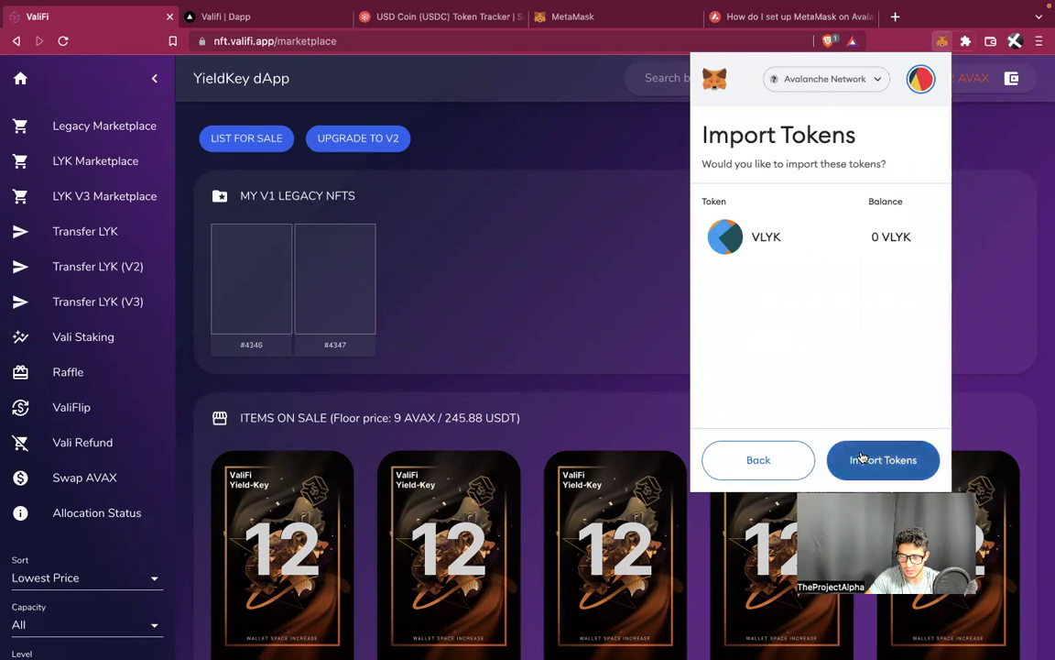
{"action": "left_click", "coordinate": [861, 459]}
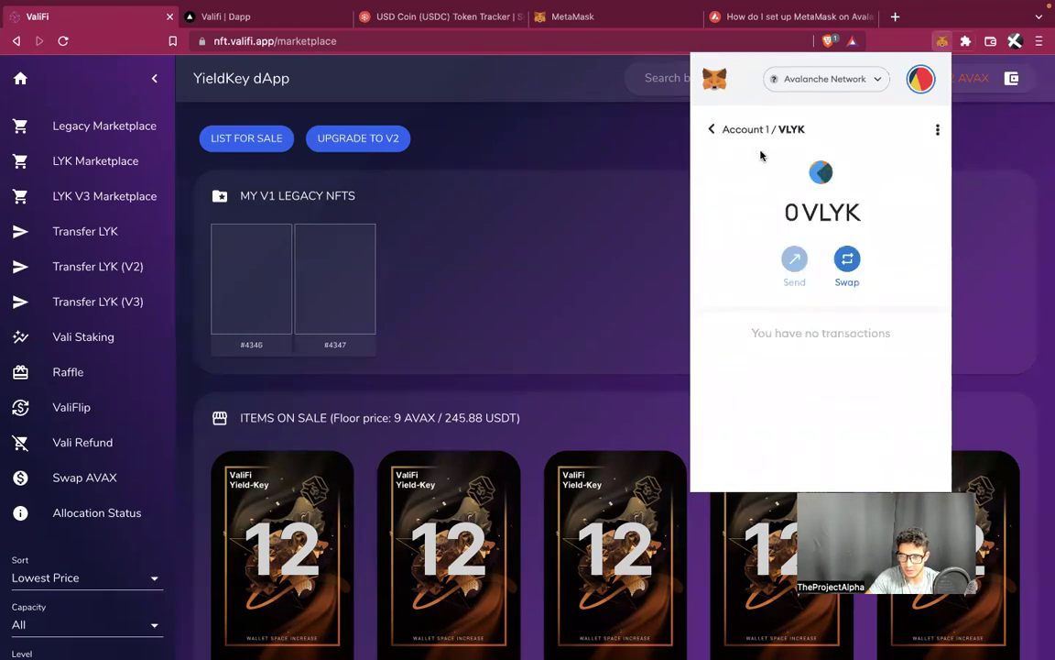
{"action": "left_click", "coordinate": [723, 130]}
{"action": "left_click", "coordinate": [725, 131]}
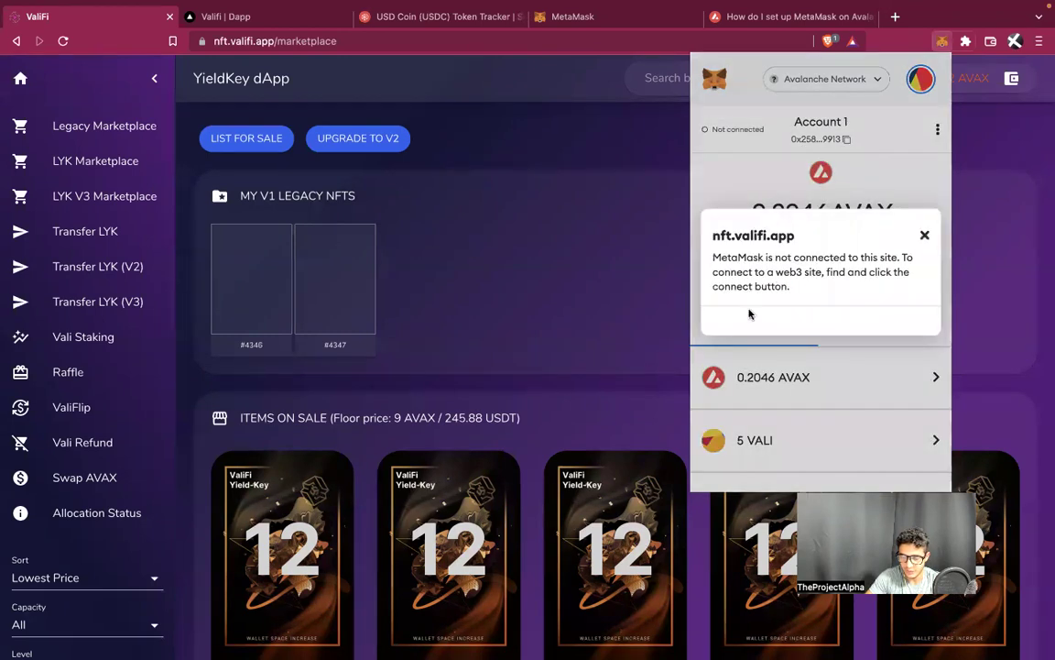
{"action": "left_click", "coordinate": [927, 236]}
Import the Legendary Yield-Key V3 contract as a VLYK token with 0 decimals
{"action": "scroll", "coordinate": [865, 302], "scroll_direction": "down", "scroll_amount": 5}
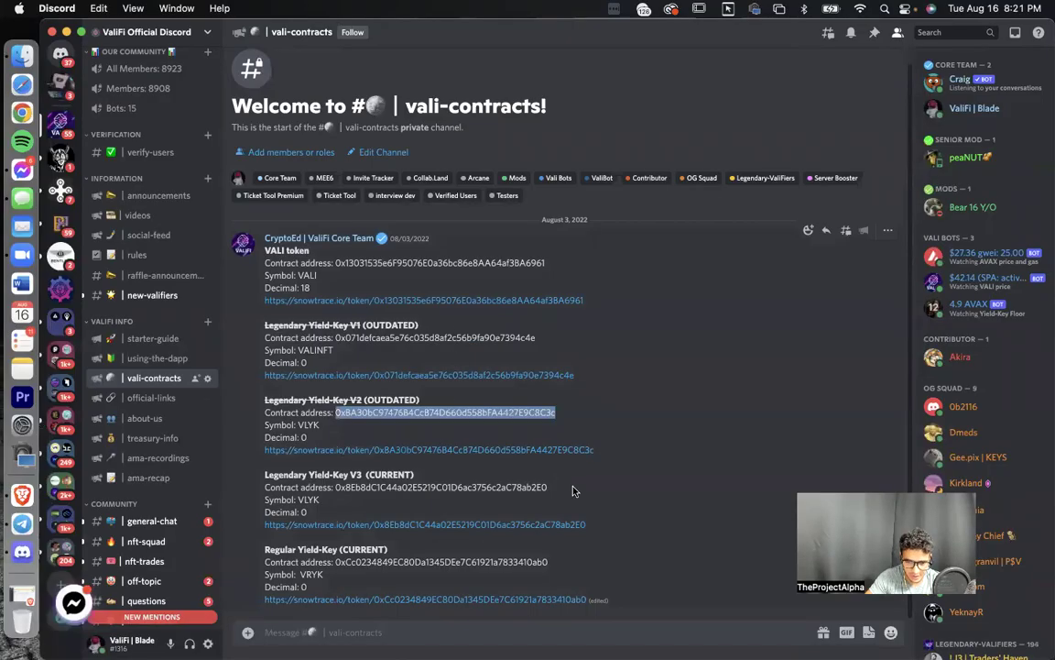
{"action": "left_click_drag", "start_coordinate": [549, 488], "coordinate": [340, 490]}
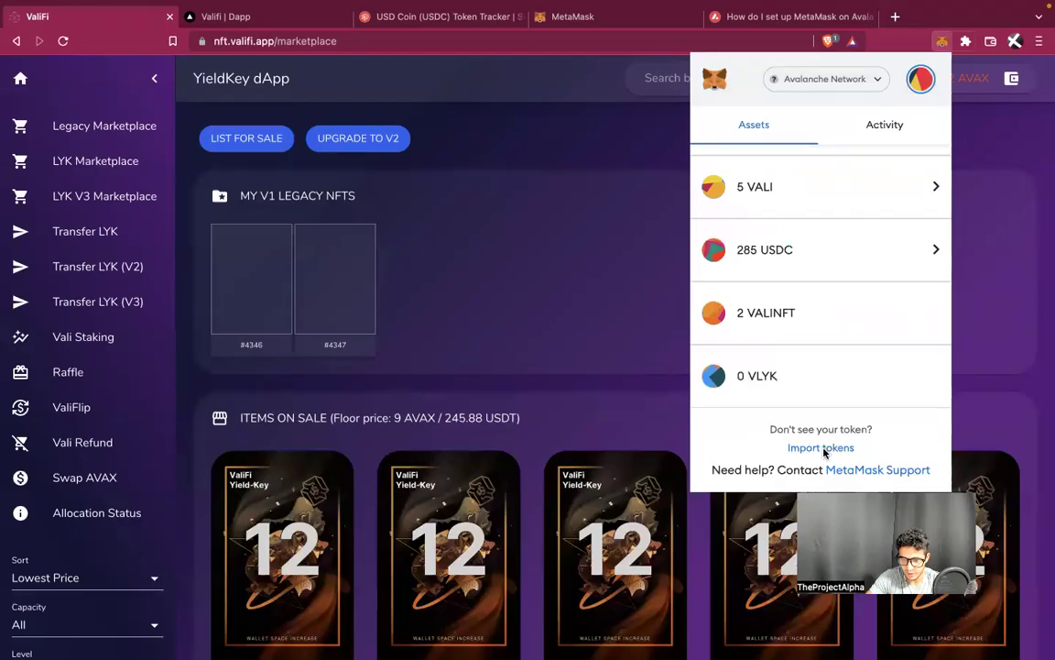
{"action": "left_click", "coordinate": [821, 447]}
{"action": "key", "text": "ctrl+v"}
{"action": "left_click", "coordinate": [768, 368]}
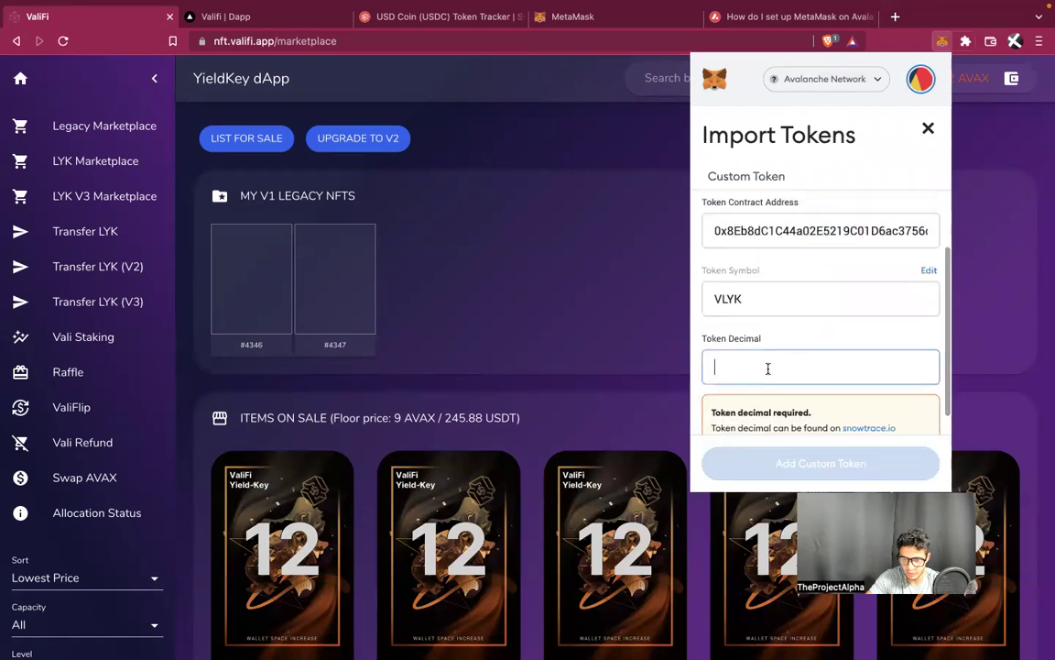
{"action": "type", "text": "0"}
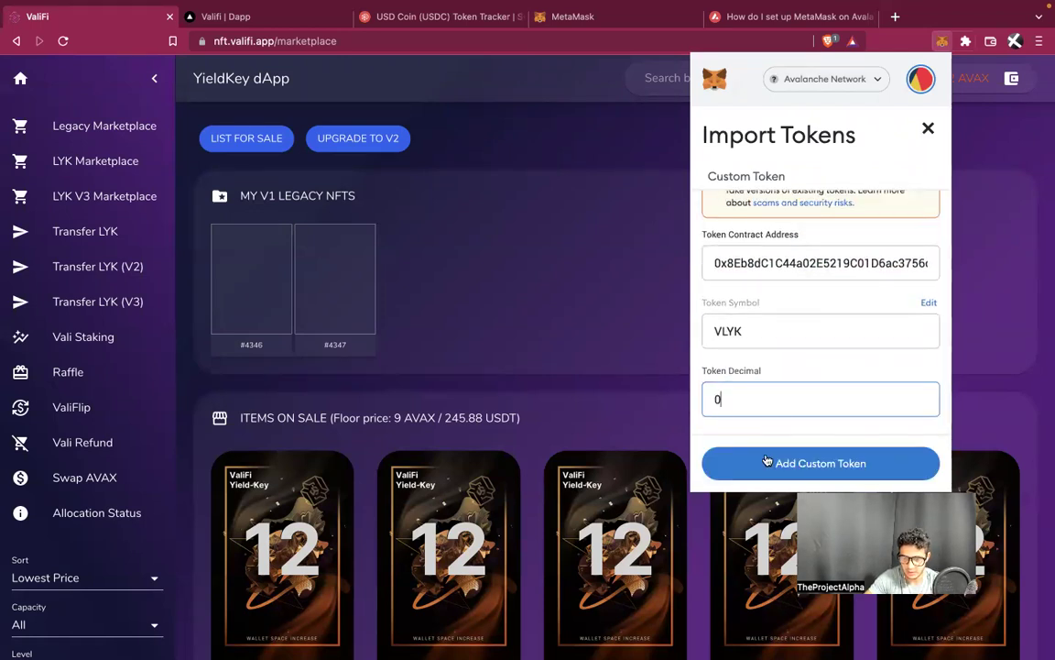
{"action": "left_click", "coordinate": [768, 460]}
{"action": "left_click", "coordinate": [830, 457]}
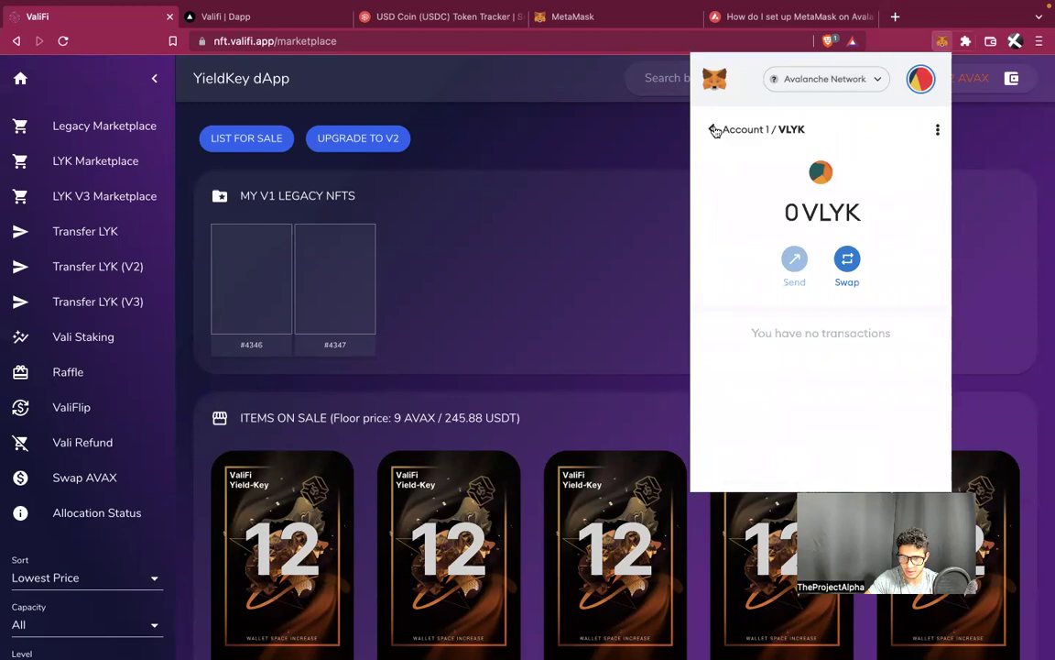
{"action": "left_click", "coordinate": [716, 131]}
{"action": "scroll", "coordinate": [730, 255], "scroll_direction": "down", "scroll_amount": 5}
Copy the Regular Yield-Key address from Discord and import it as VRYK with 0 decimals
{"action": "key", "text": "ctrl+Left"}
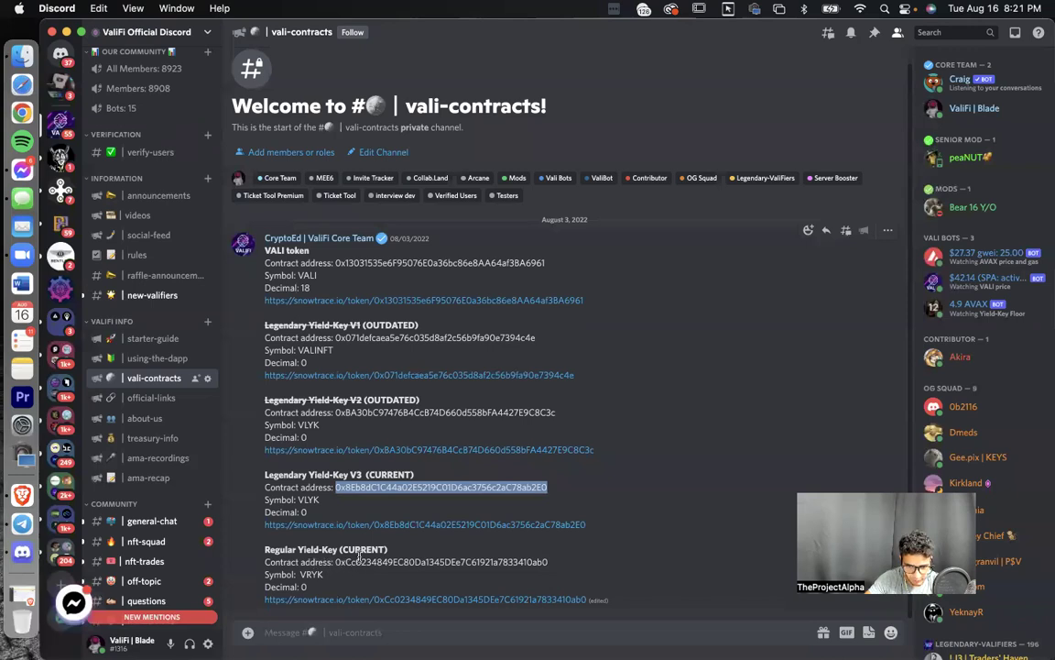
{"action": "left_click_drag", "start_coordinate": [548, 562], "coordinate": [338, 562]}
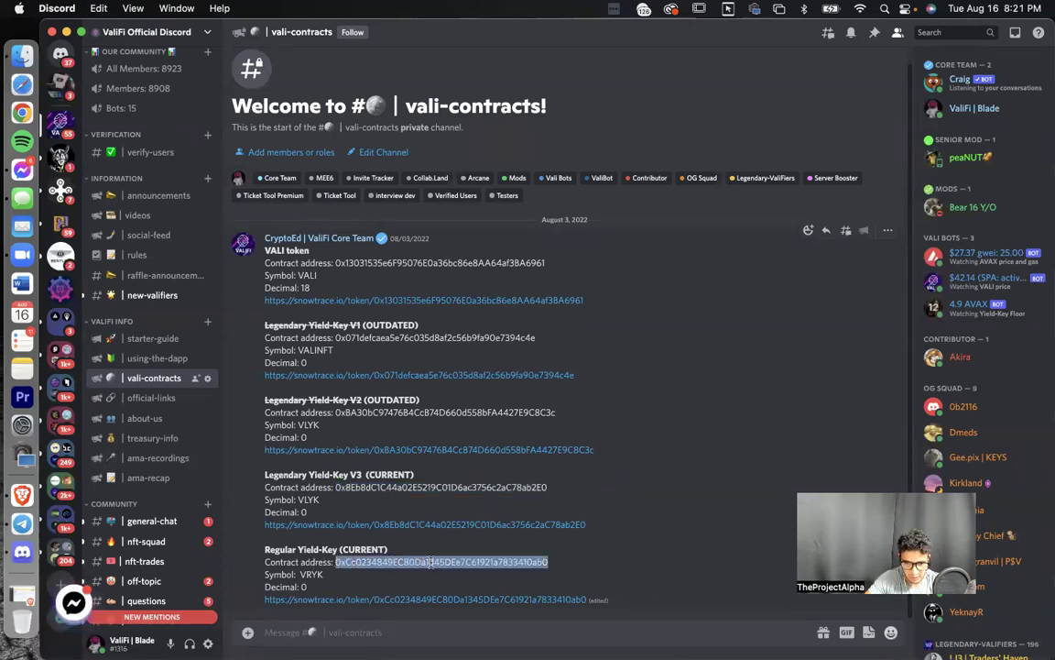
{"action": "key", "text": "ctrl+Right"}
{"action": "left_click", "coordinate": [792, 575]}
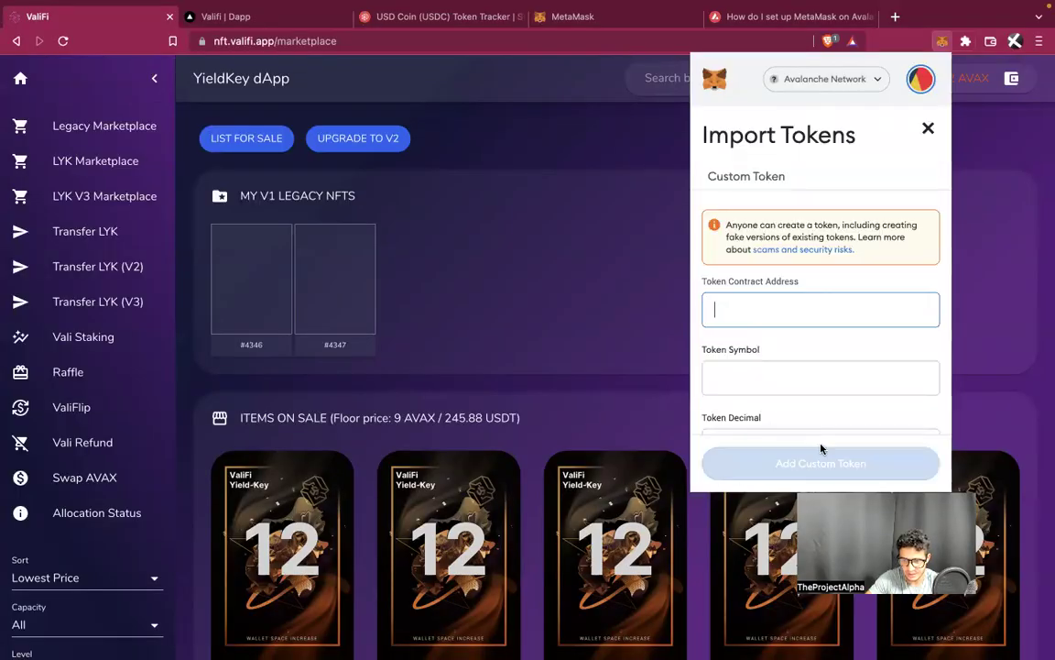
{"action": "key", "text": "ctrl+v"}
{"action": "scroll", "coordinate": [783, 357], "scroll_direction": "down", "scroll_amount": 1}
{"action": "left_click", "coordinate": [782, 356]}
{"action": "type", "text": "0"}
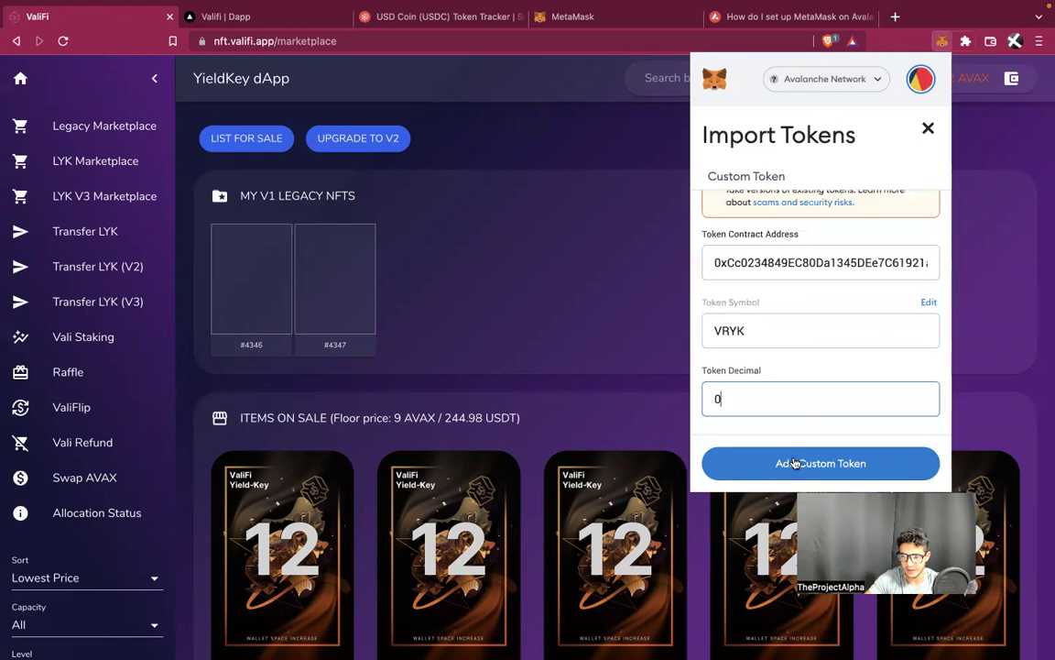
{"action": "left_click", "coordinate": [788, 459]}
{"action": "left_click", "coordinate": [875, 454]}
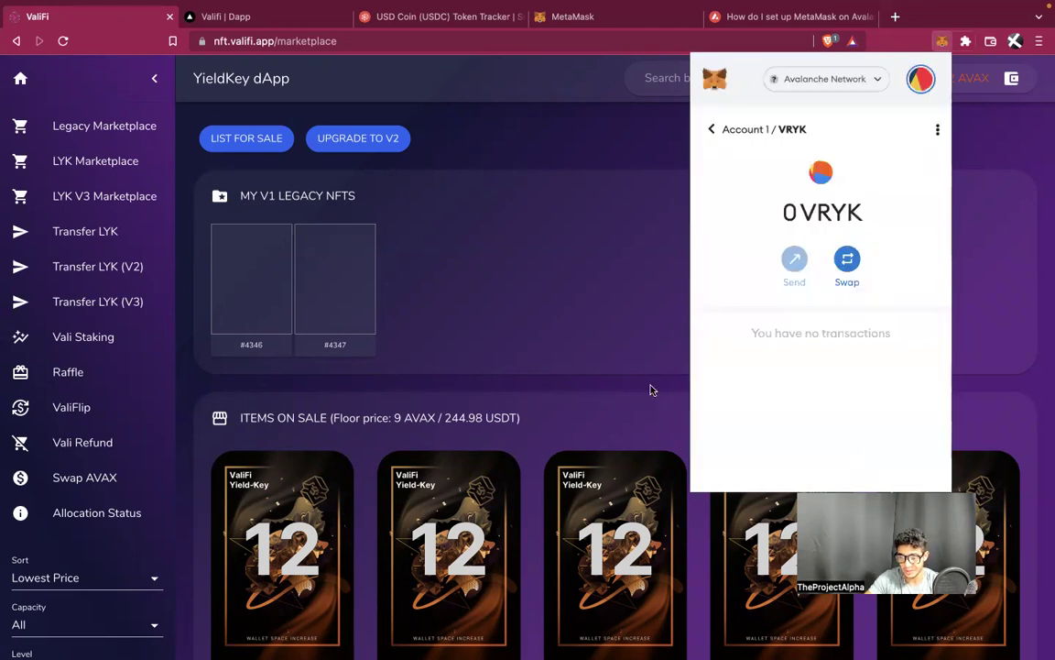
{"action": "left_click", "coordinate": [713, 130]}
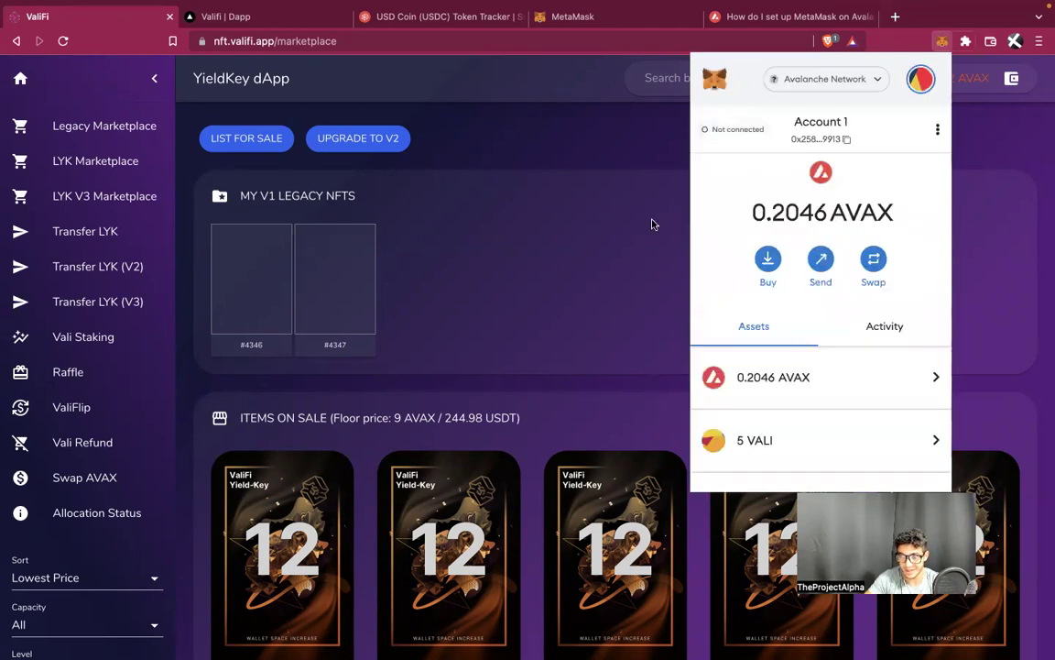
{"action": "scroll", "coordinate": [776, 360], "scroll_direction": "down", "scroll_amount": 3}
Trigger UPGRADE TO V2 for legacy NFTs #4346 and #4347
{"action": "left_click", "coordinate": [662, 309]}
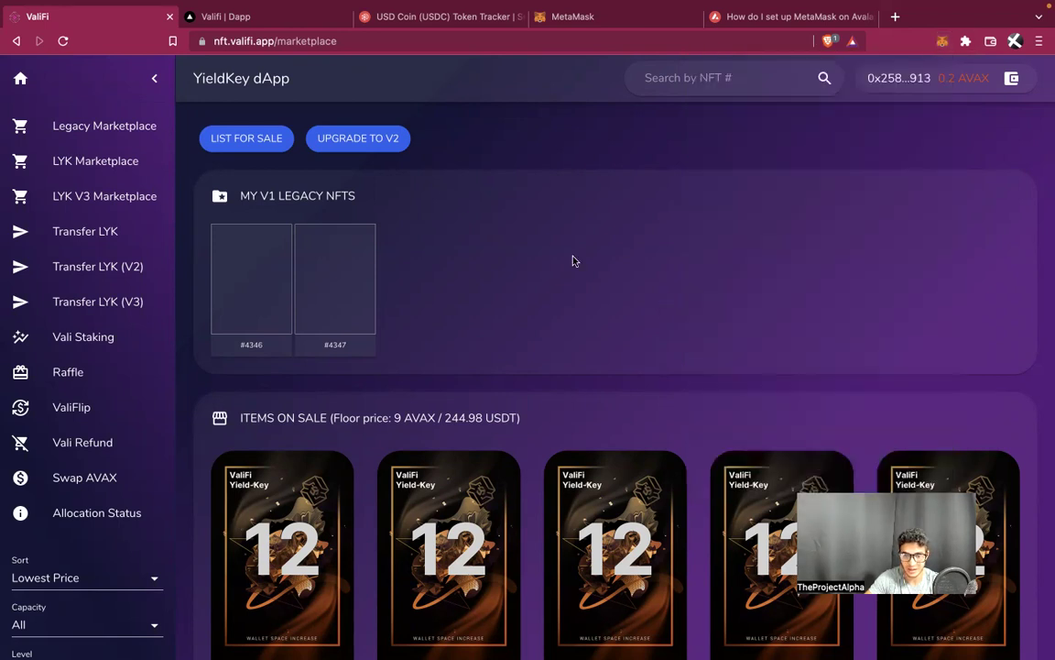
{"action": "left_click", "coordinate": [391, 148]}
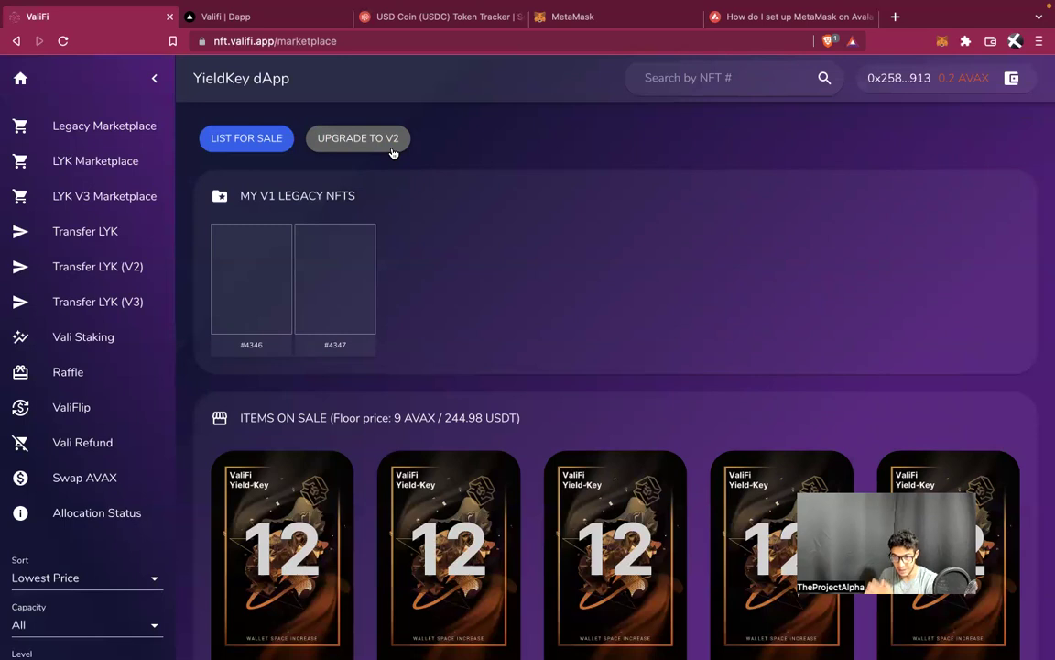
{"action": "left_click", "coordinate": [391, 149]}
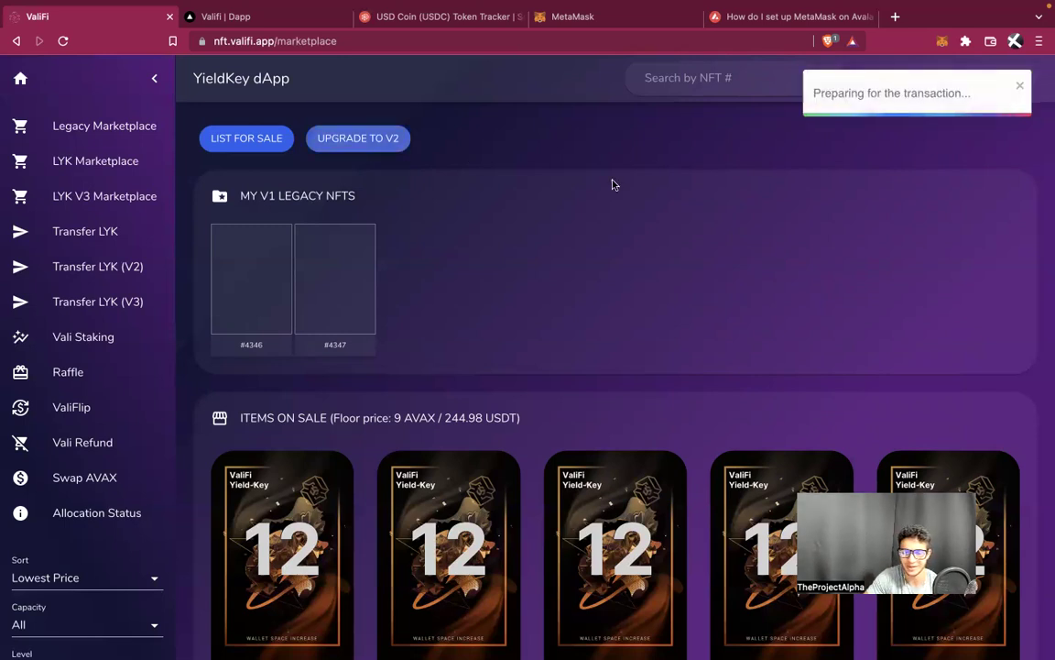
{"action": "left_click", "coordinate": [943, 42]}
{"action": "left_click", "coordinate": [1002, 209]}
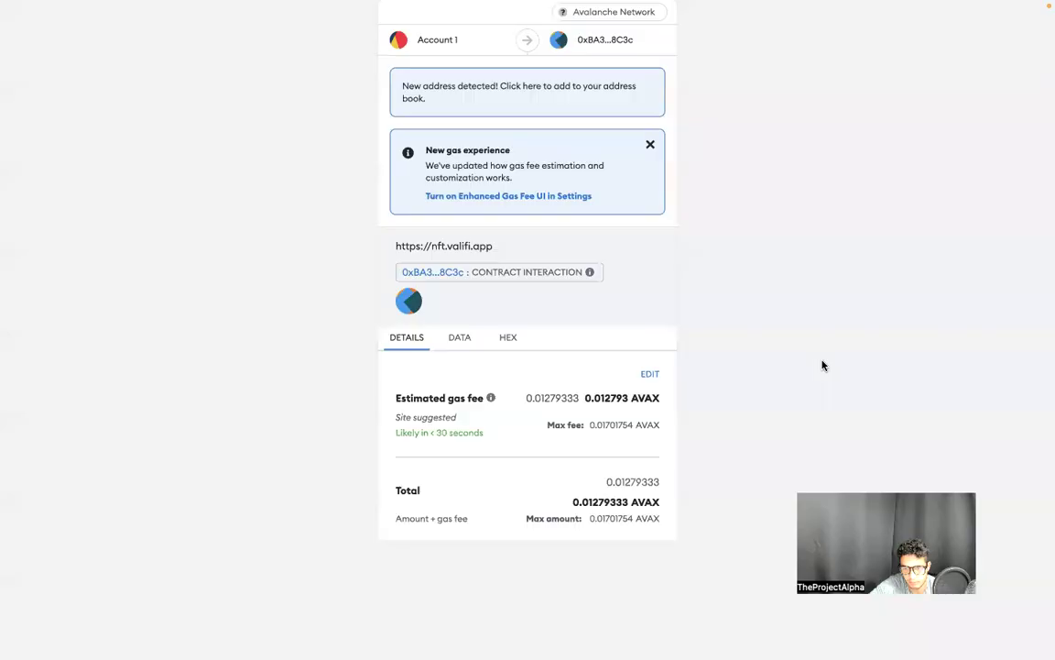
Approve the V2 upgrade transaction in MetaMask and check it went through
{"action": "scroll", "coordinate": [630, 450], "scroll_direction": "down", "scroll_amount": 1}
{"action": "left_click", "coordinate": [627, 513]}
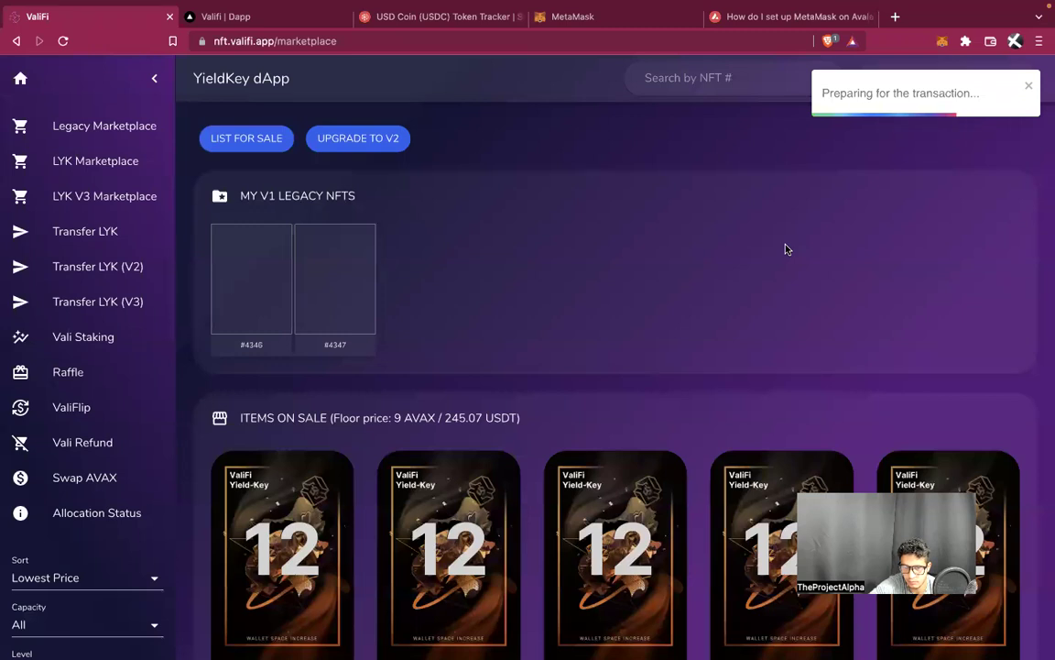
{"action": "left_click", "coordinate": [942, 41]}
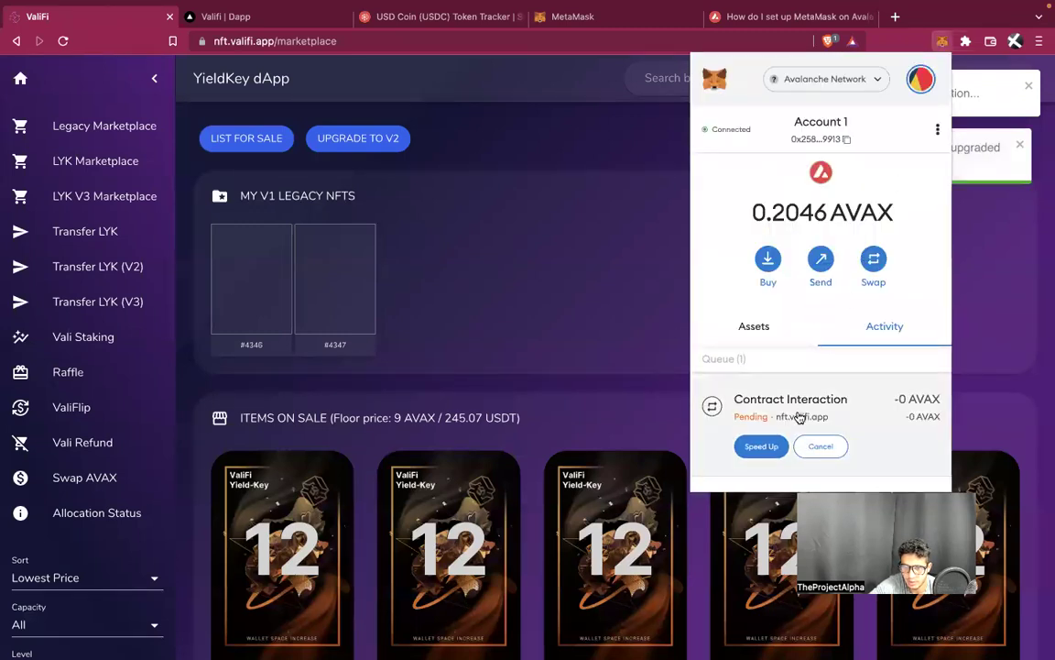
{"action": "left_click", "coordinate": [994, 290]}
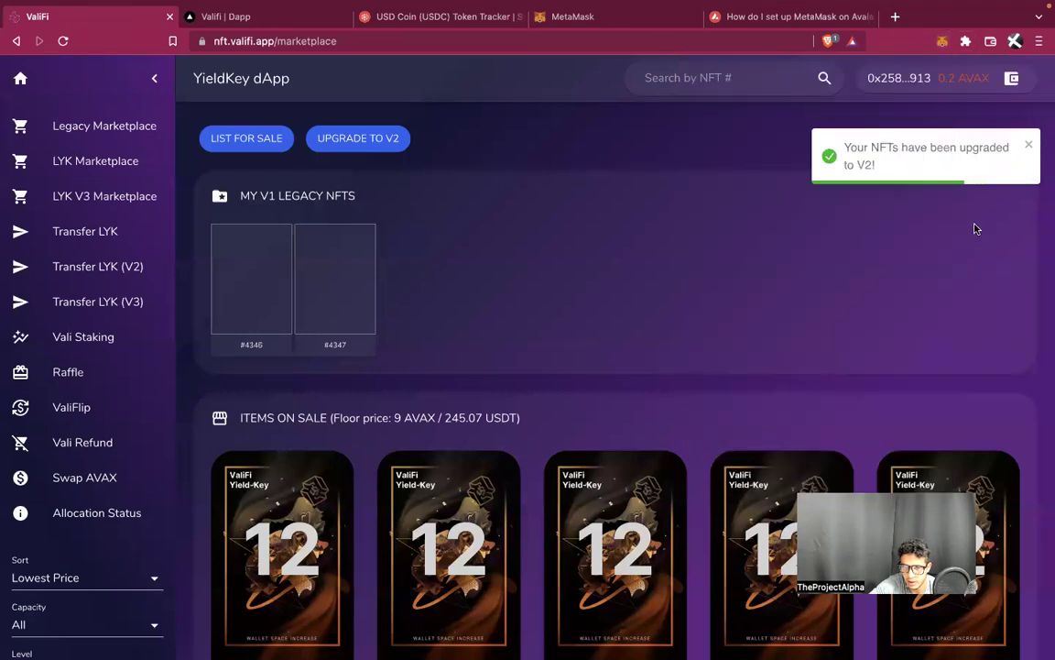
Review the wallet's token assets in MetaMask
{"action": "left_click", "coordinate": [541, 42]}
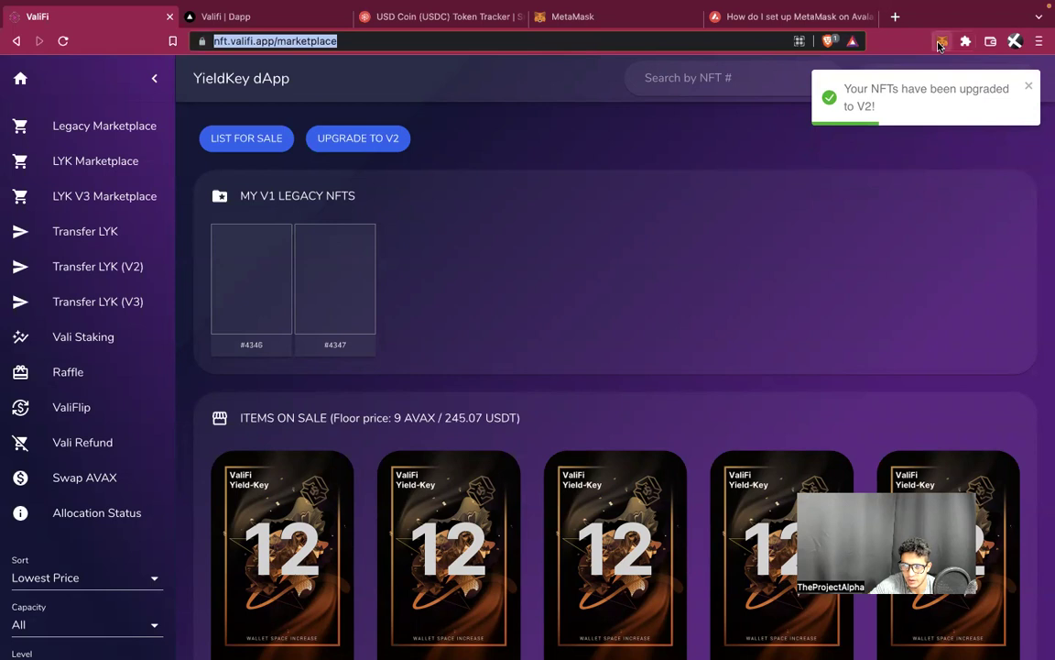
{"action": "left_click", "coordinate": [941, 42]}
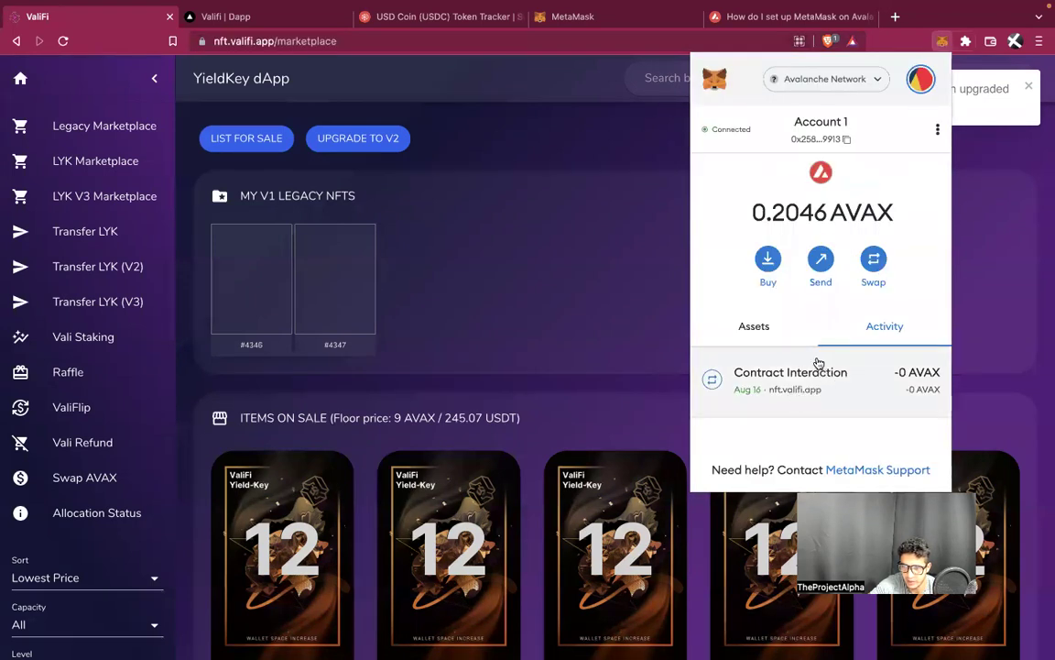
{"action": "left_click", "coordinate": [749, 337]}
{"action": "scroll", "coordinate": [792, 382], "scroll_direction": "down", "scroll_amount": 2}
{"action": "scroll", "coordinate": [792, 385], "scroll_direction": "down", "scroll_amount": 4}
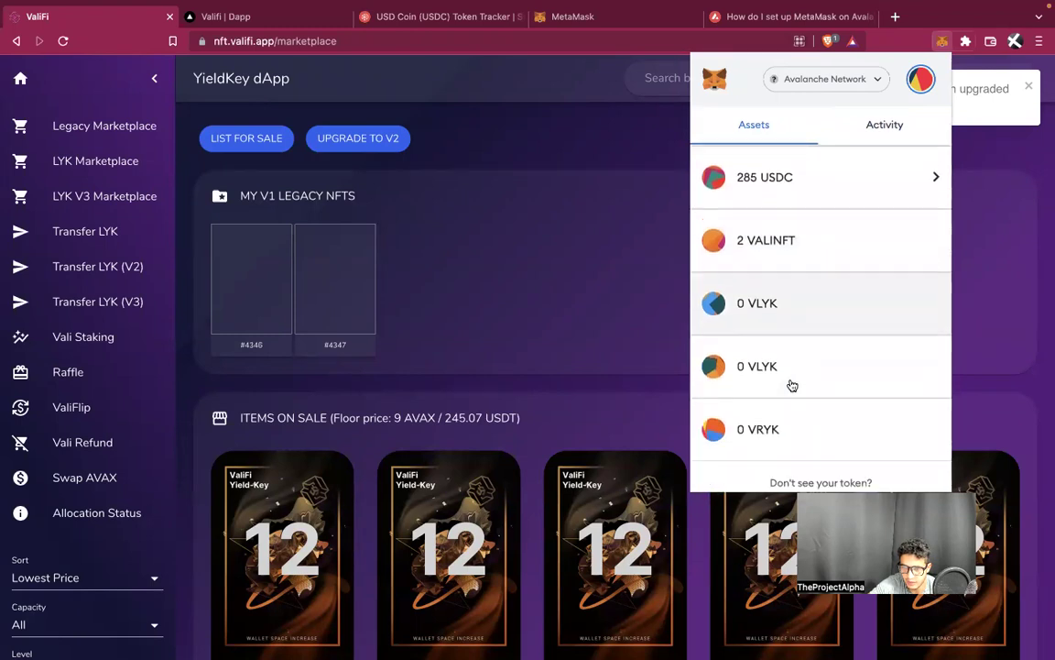
{"action": "scroll", "coordinate": [791, 385], "scroll_direction": "up", "scroll_amount": 2}
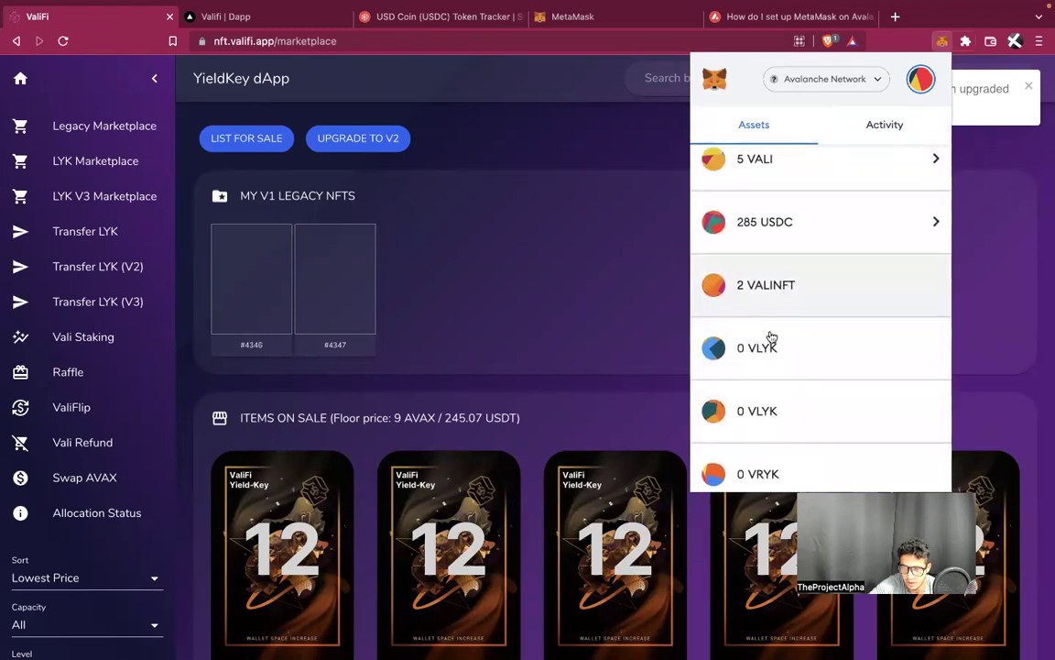
Reload the marketplace, retry the V2 upgrade, and view the LYK and Legacy marketplaces
{"action": "left_click", "coordinate": [488, 40]}
{"action": "key", "text": "Return"}
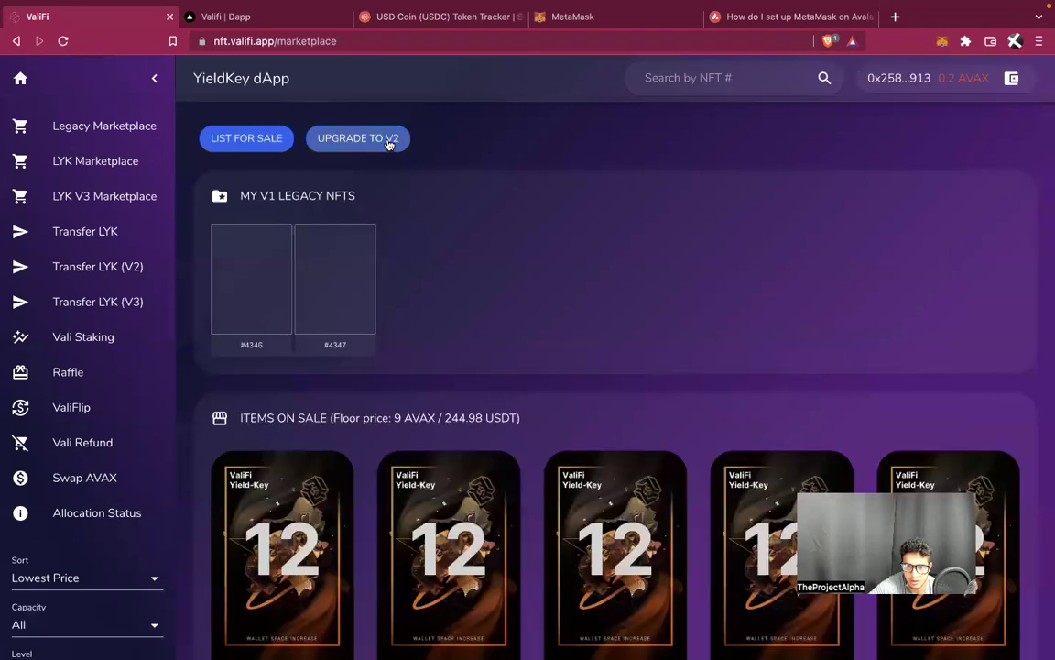
{"action": "left_click", "coordinate": [387, 143]}
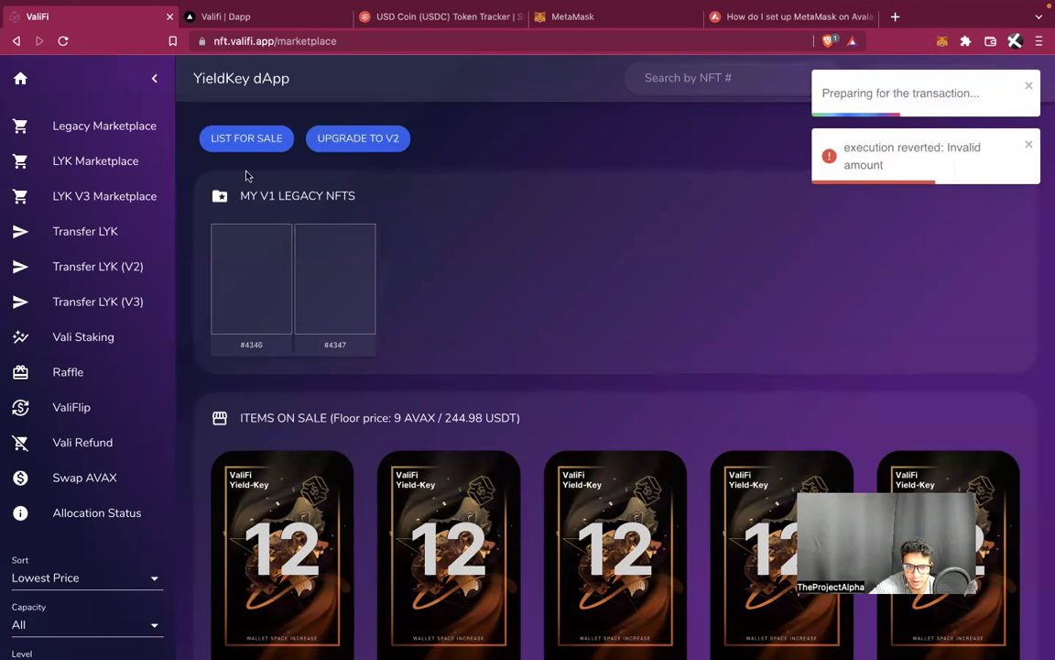
{"action": "left_click", "coordinate": [84, 162]}
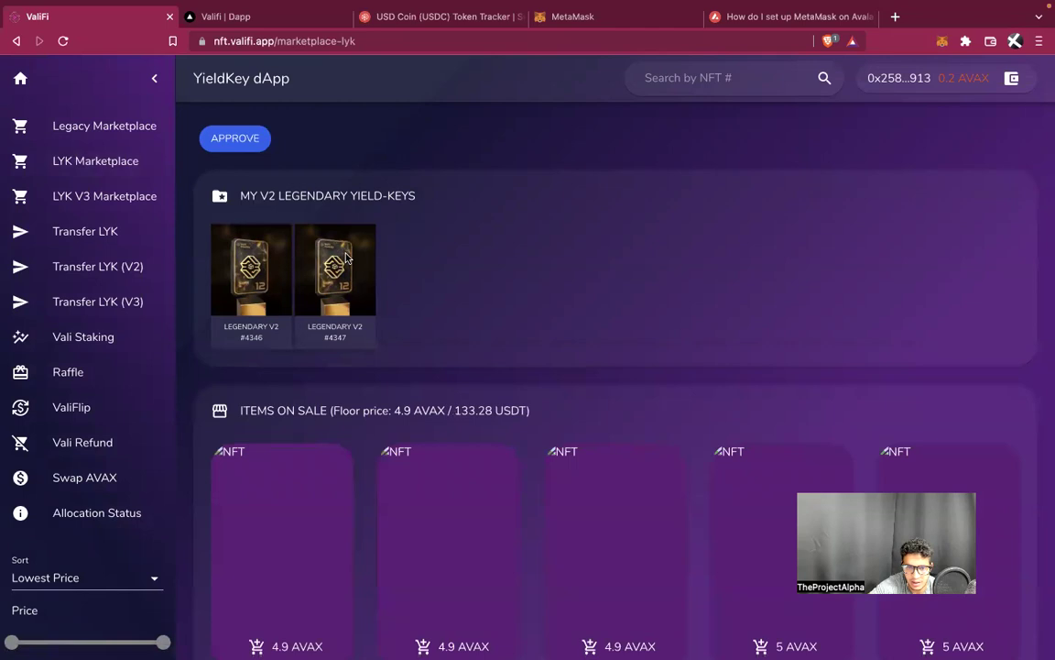
{"action": "left_click", "coordinate": [125, 136]}
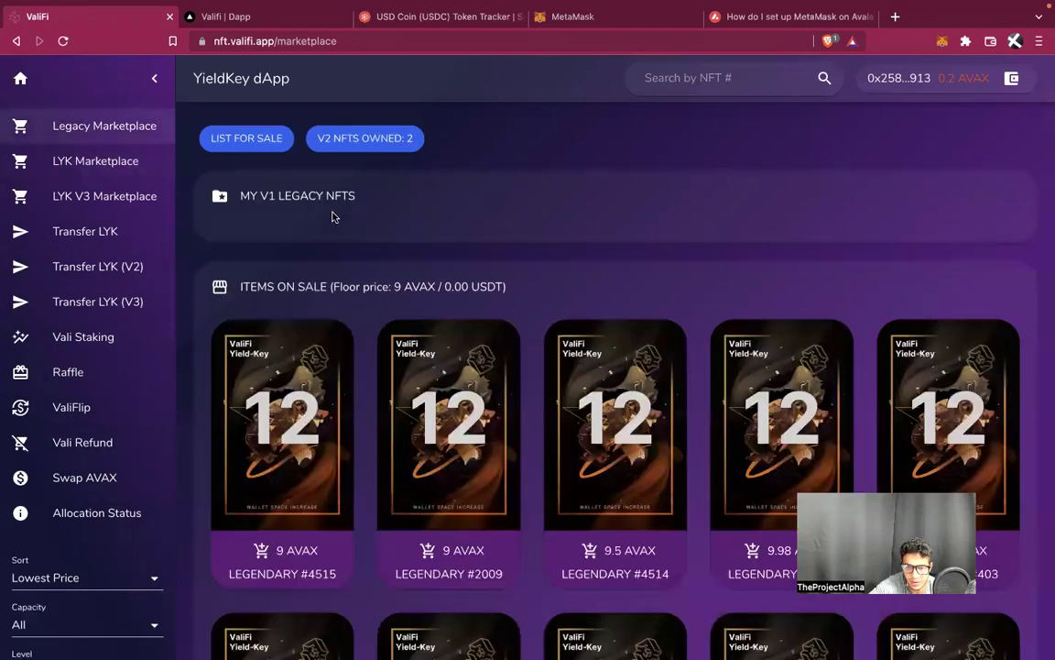
On the LYK V2 marketplace, approve the V2 Yield-Keys for selling in MetaMask
{"action": "left_click", "coordinate": [123, 151]}
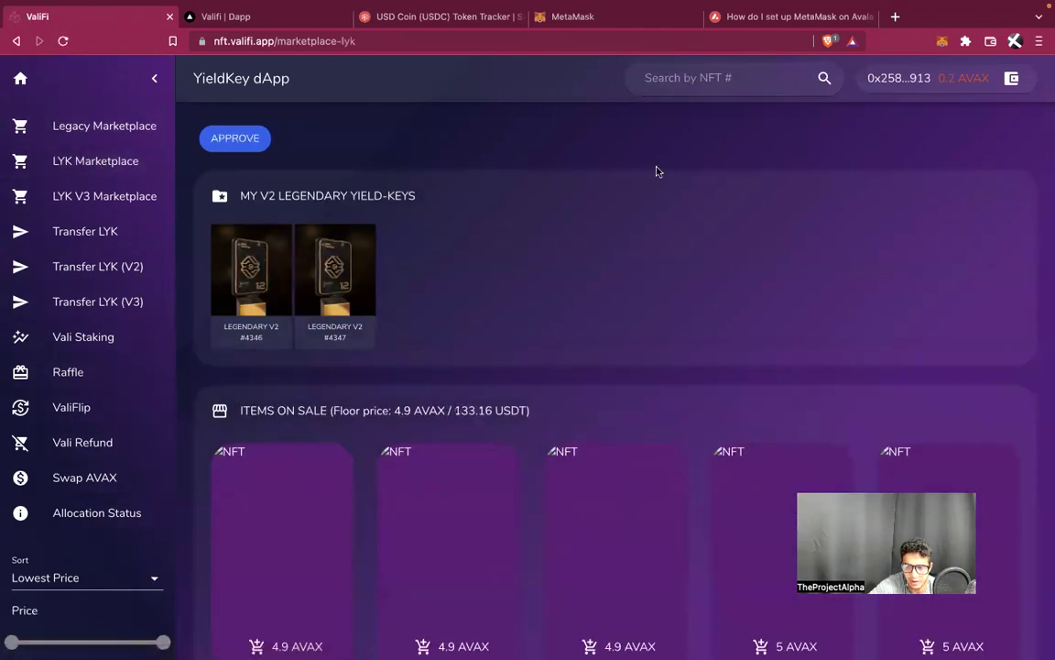
{"action": "left_click", "coordinate": [942, 42]}
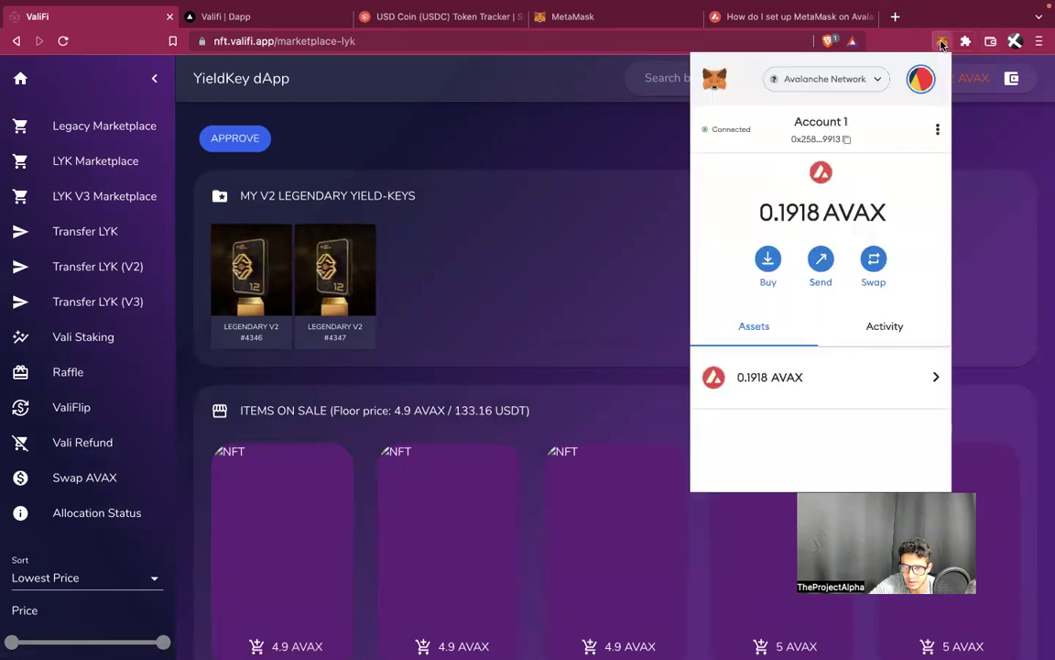
{"action": "scroll", "coordinate": [776, 346], "scroll_direction": "down", "scroll_amount": 3}
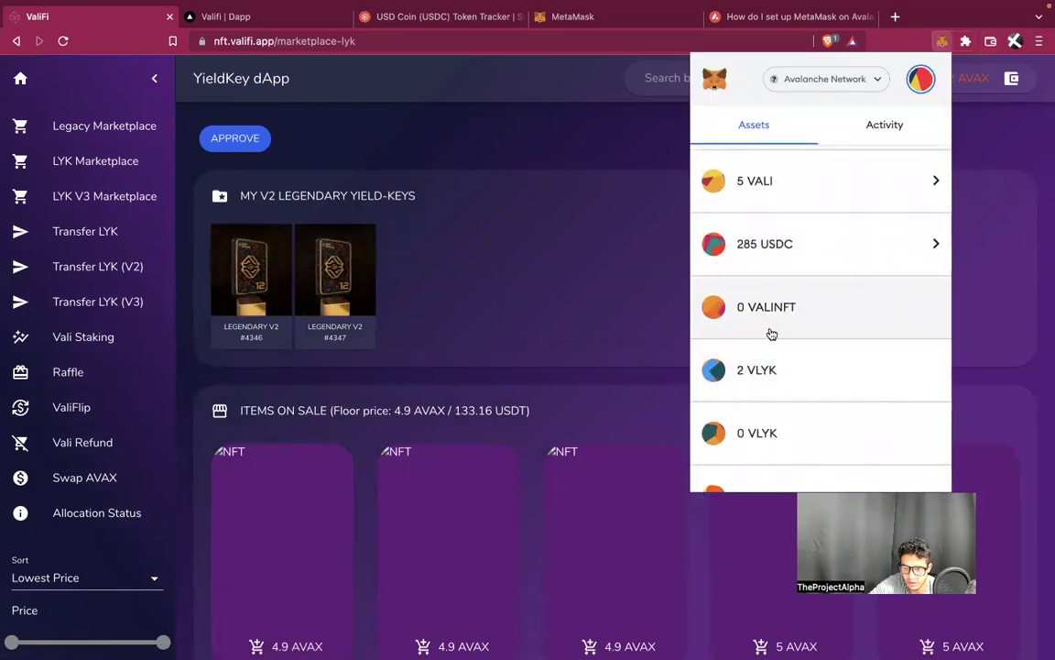
{"action": "scroll", "coordinate": [784, 380], "scroll_direction": "down", "scroll_amount": 1}
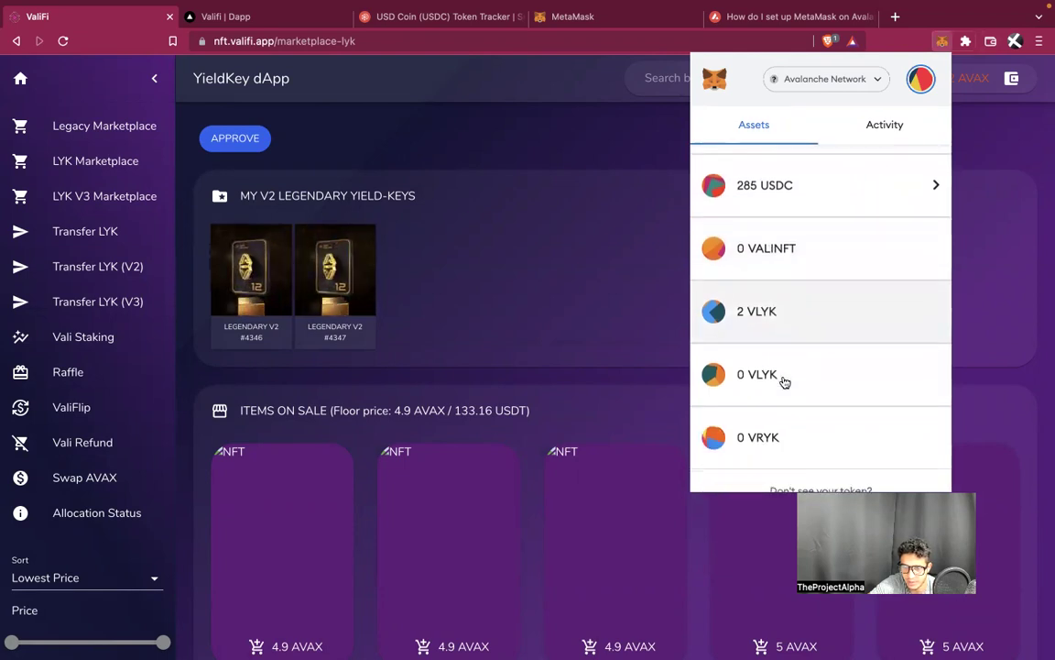
{"action": "left_click", "coordinate": [481, 199]}
{"action": "left_click", "coordinate": [255, 139]}
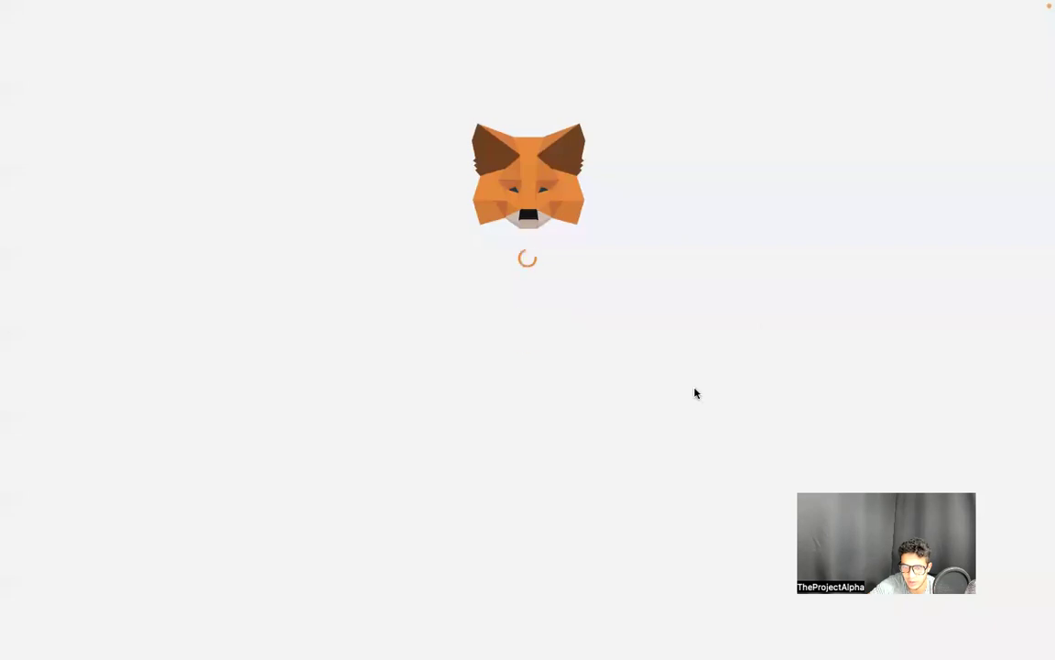
{"action": "scroll", "coordinate": [618, 426], "scroll_direction": "down", "scroll_amount": 3}
{"action": "left_click", "coordinate": [612, 511]}
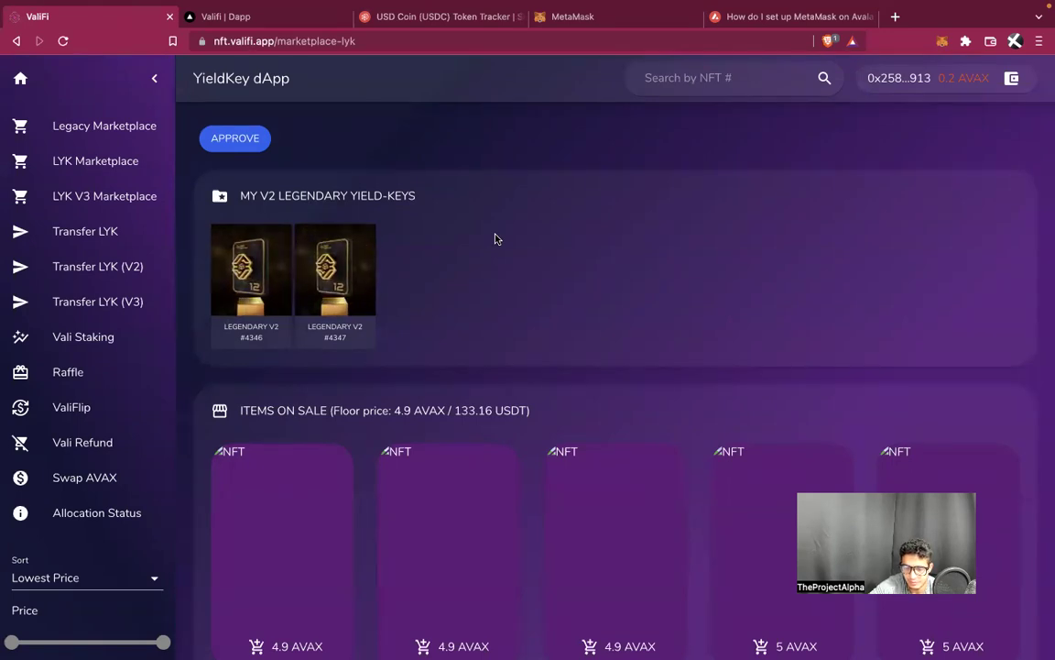
Reload the page and dismiss the MetaMask error to show keys #4346 and #4347 approved
{"action": "left_click", "coordinate": [941, 42]}
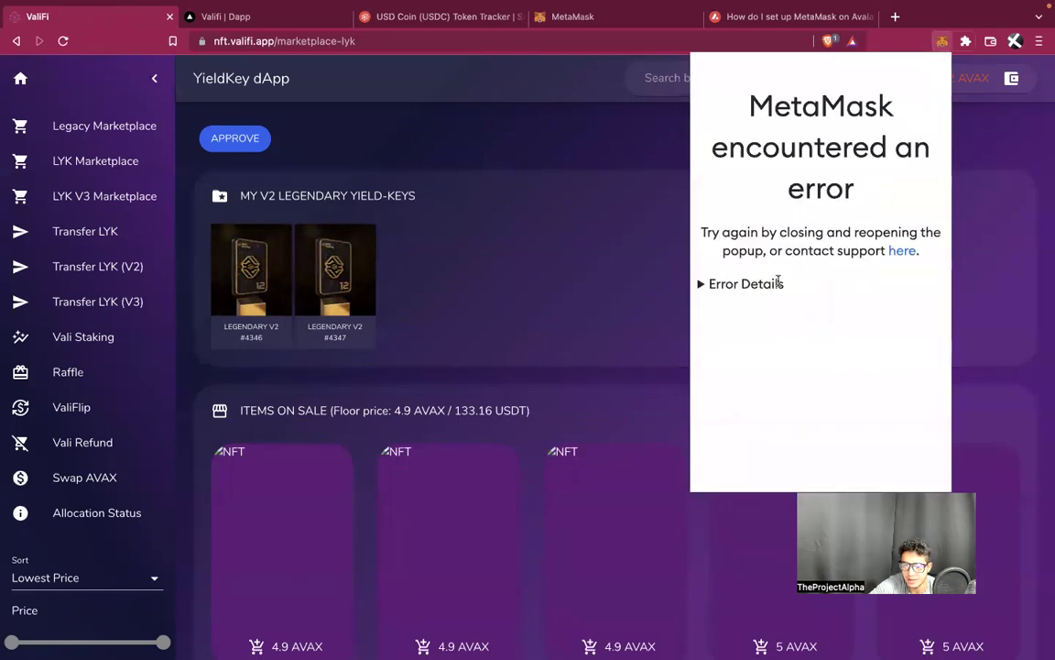
{"action": "left_click", "coordinate": [941, 42]}
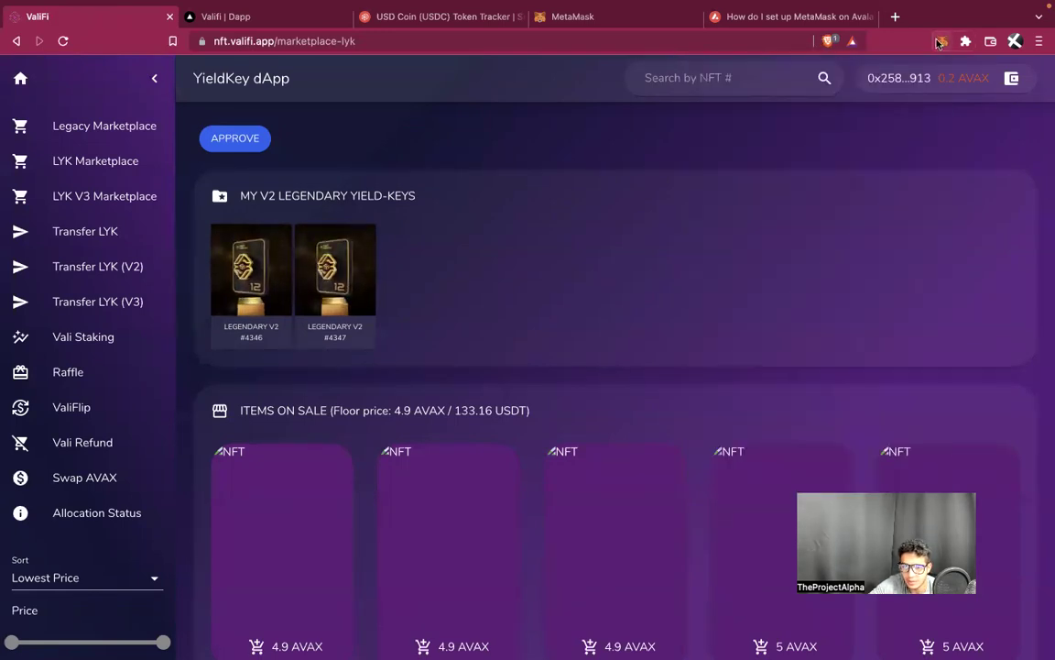
{"action": "left_click", "coordinate": [384, 42]}
{"action": "key", "text": "Return"}
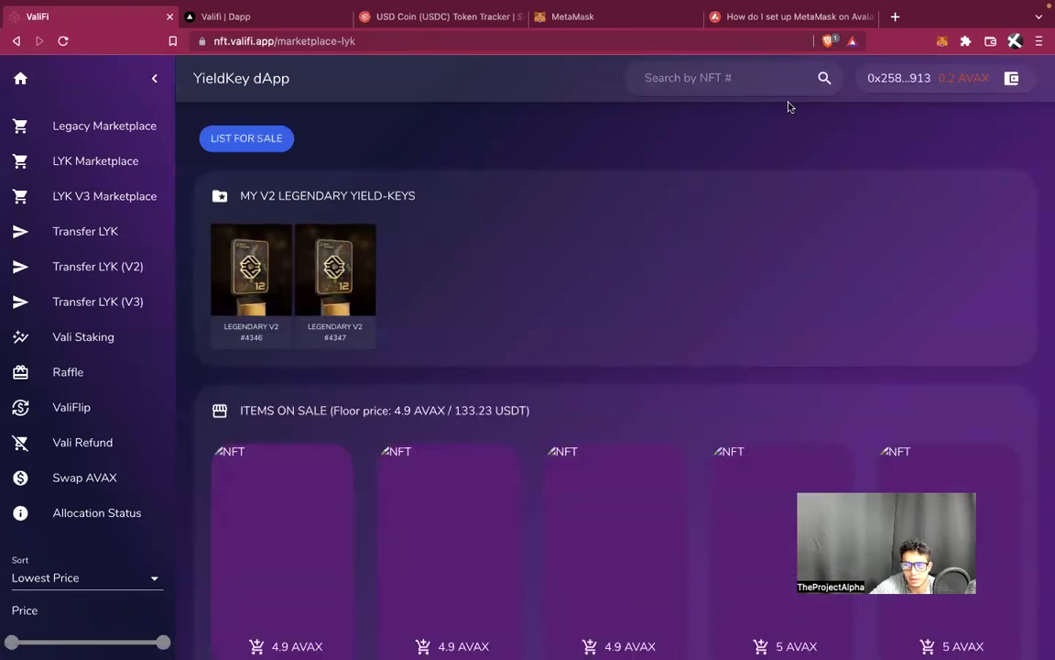
{"action": "left_click", "coordinate": [941, 42]}
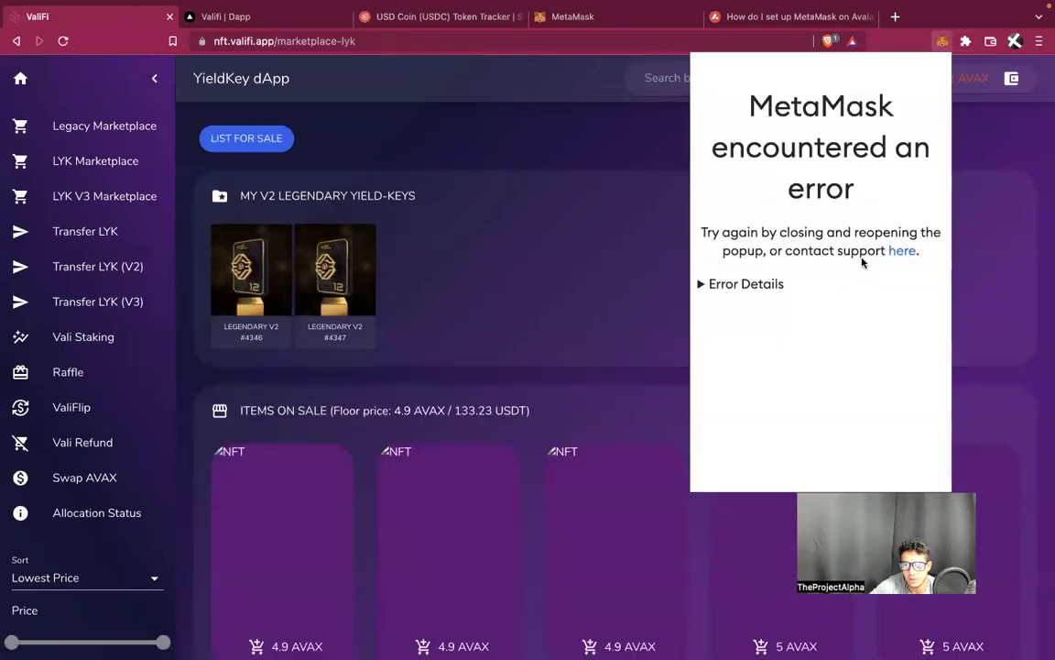
{"action": "left_click", "coordinate": [462, 187]}
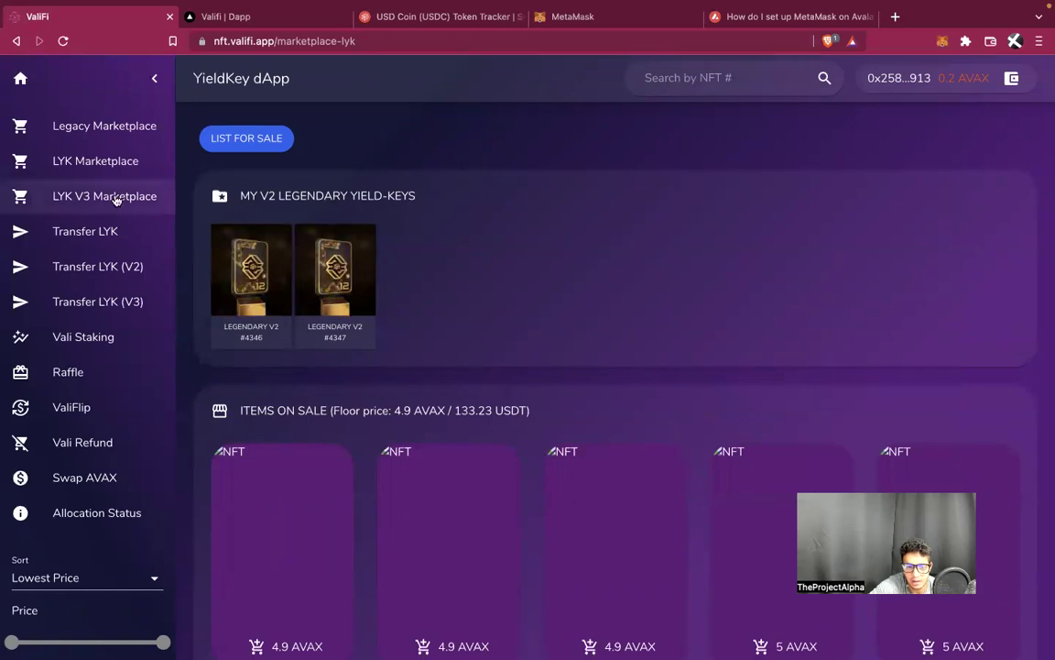
Approve the account for the LYK V3 marketplace and confirm in MetaMask
{"action": "left_click", "coordinate": [116, 198]}
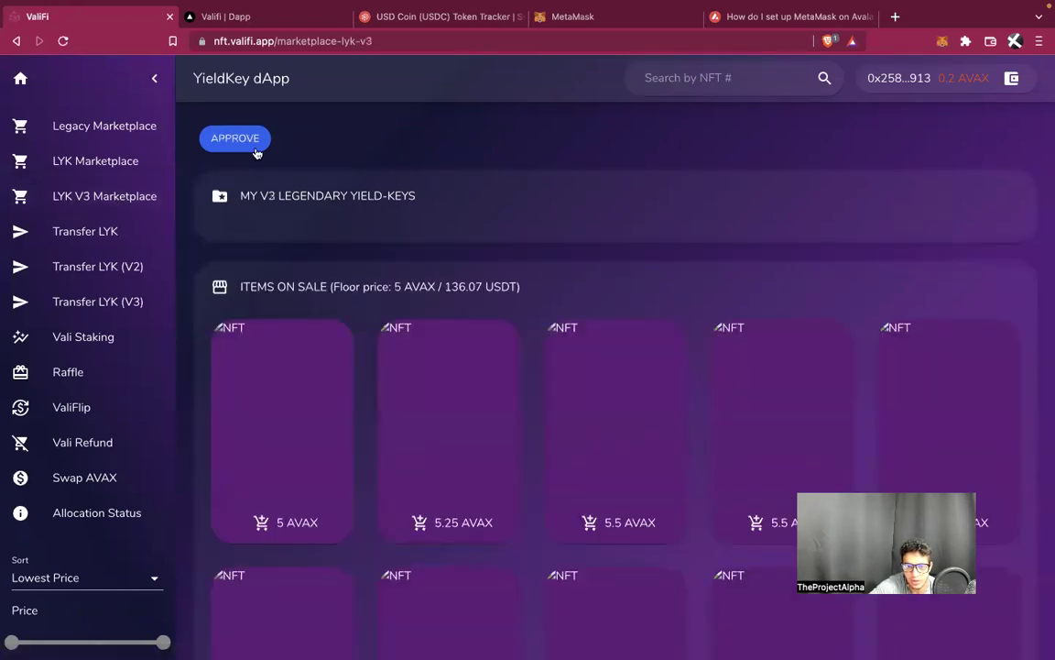
{"action": "left_click", "coordinate": [255, 148]}
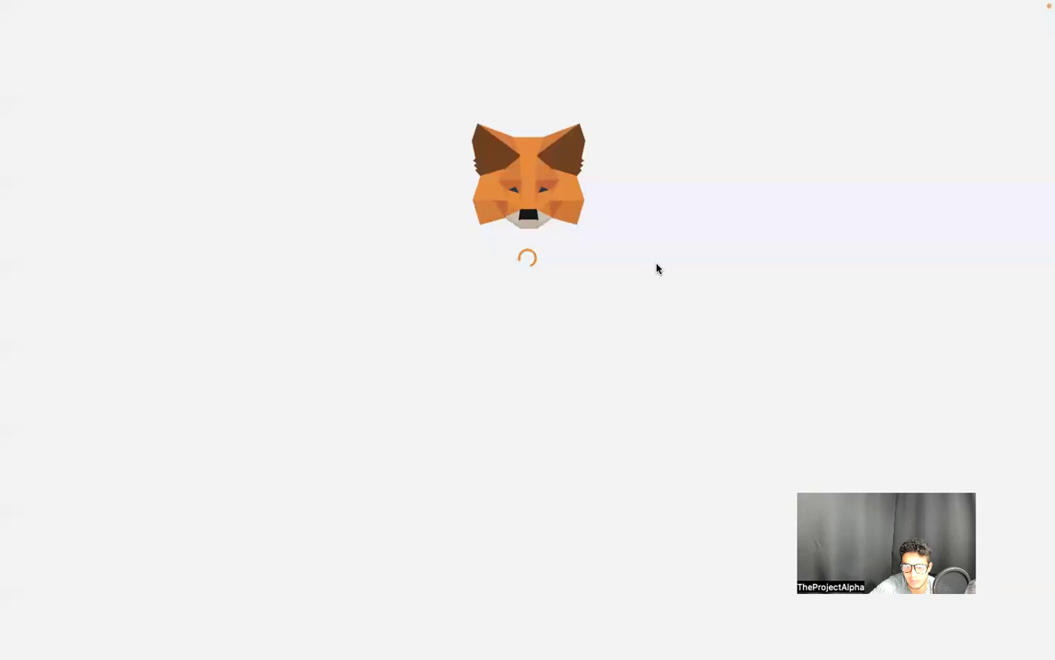
{"action": "scroll", "coordinate": [623, 371], "scroll_direction": "down", "scroll_amount": 3}
{"action": "left_click", "coordinate": [642, 514]}
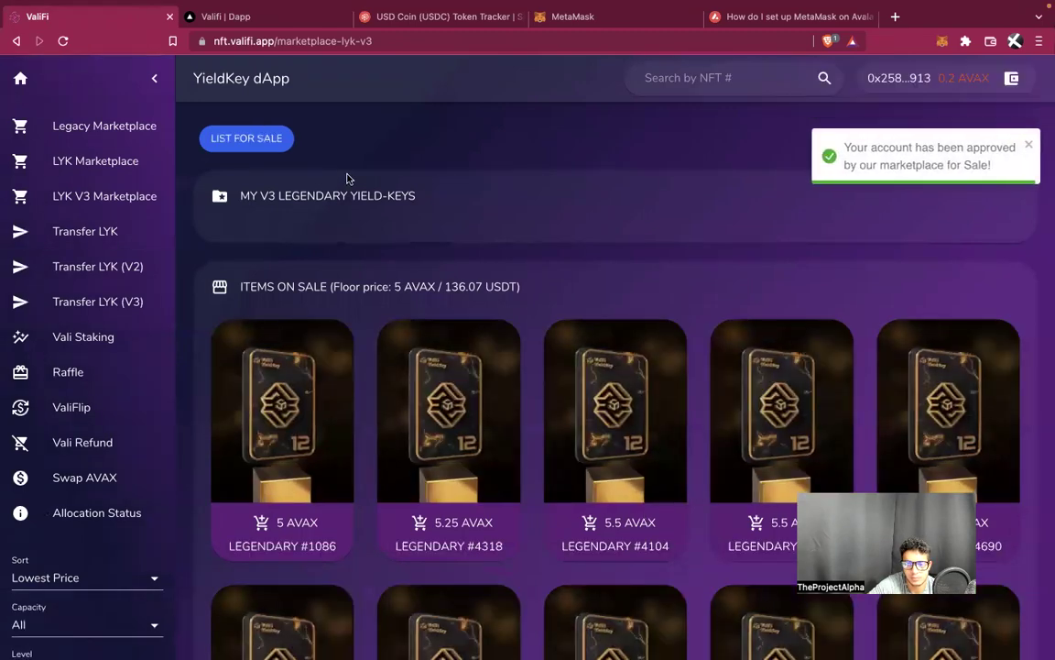
Check the V2 and V3 marketplaces, ending on the Valifi | Dapp YieldBox dashboard
{"action": "left_click", "coordinate": [118, 163]}
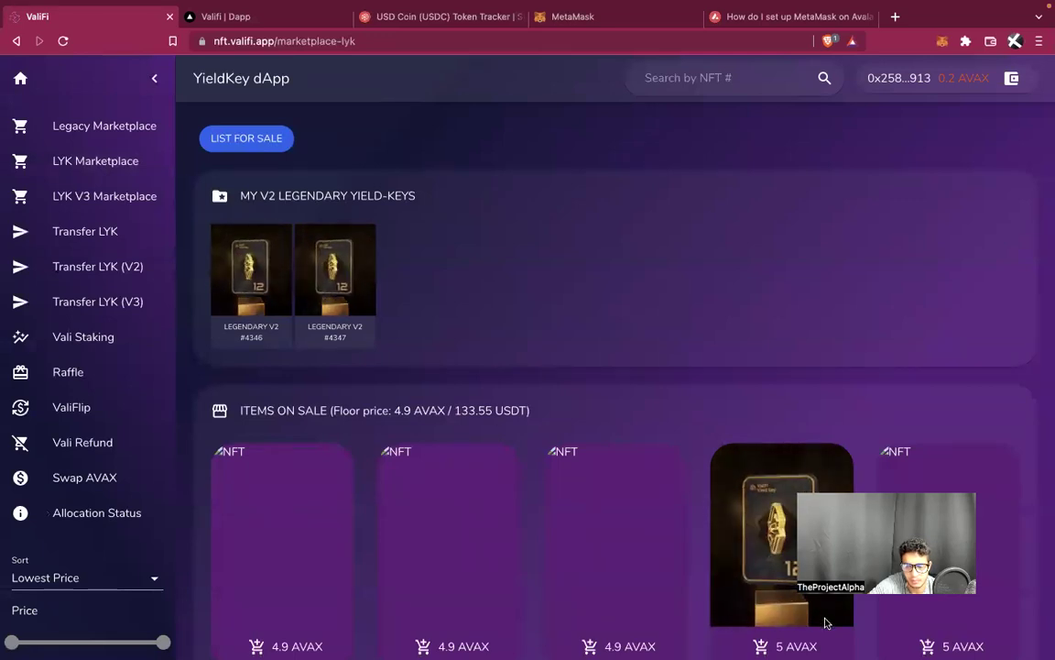
{"action": "key", "text": "ctrl+Tab"}
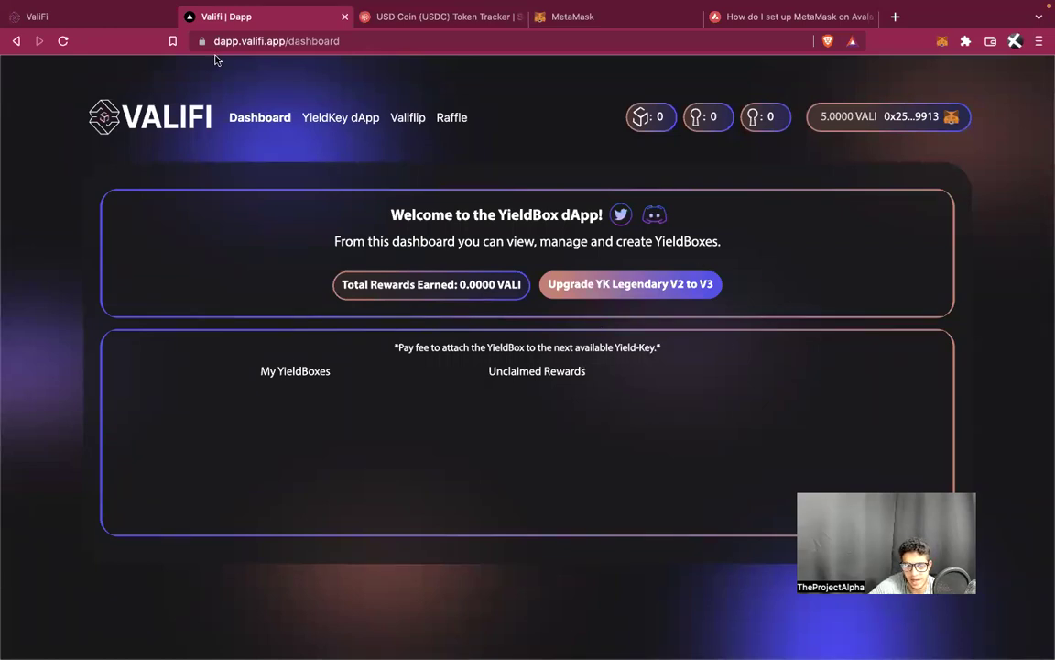
{"action": "left_click", "coordinate": [75, 18]}
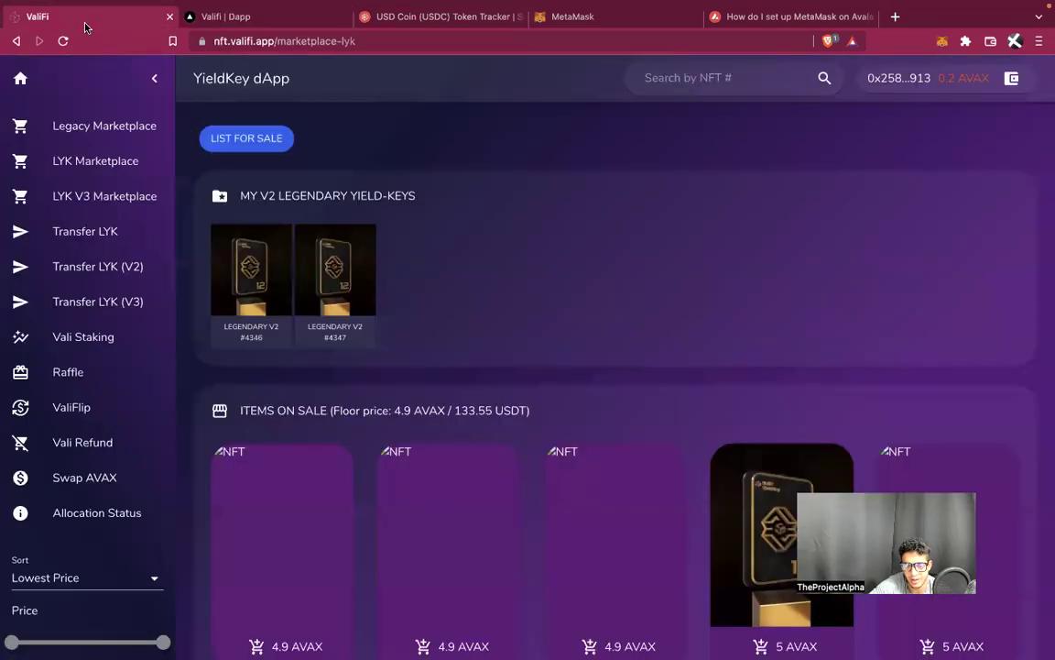
{"action": "left_click", "coordinate": [152, 197]}
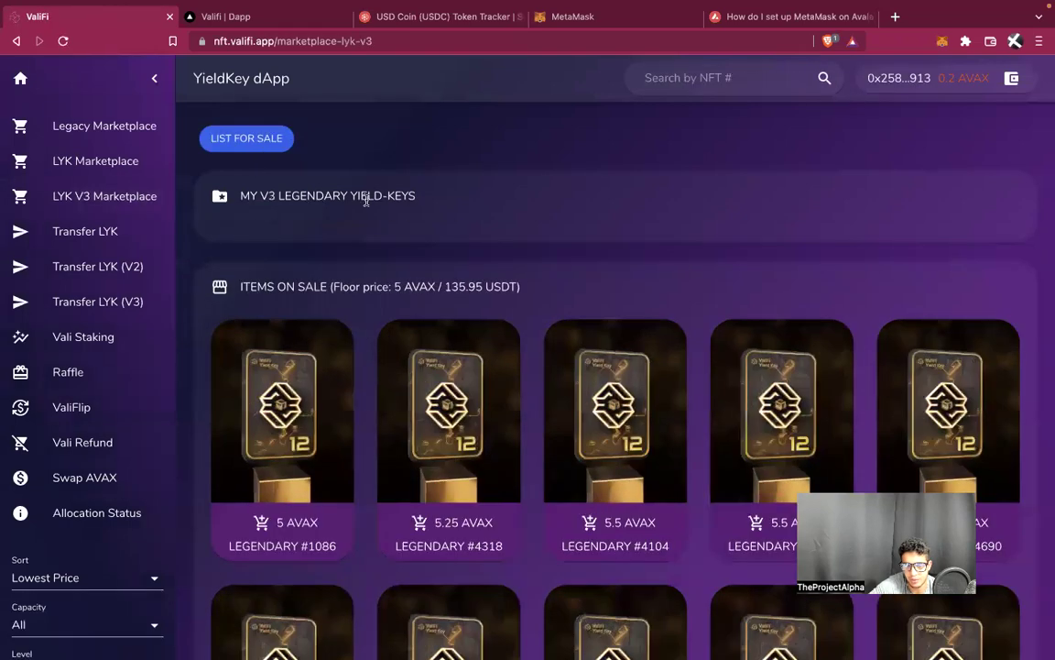
{"action": "left_click", "coordinate": [228, 20]}
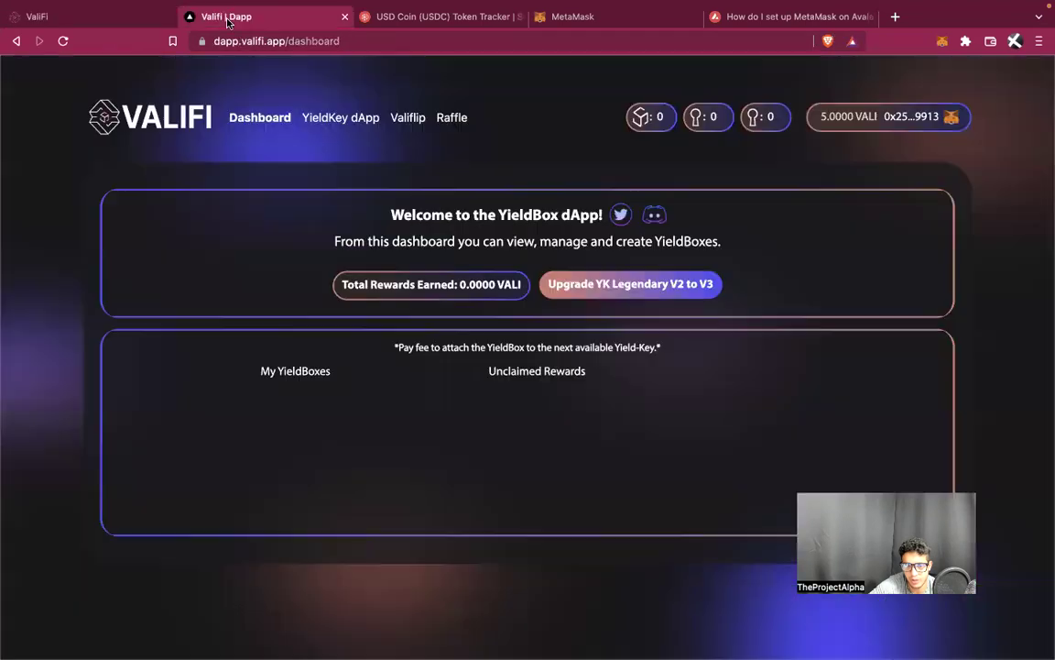
Start the Legendary V2-to-V3 upgrade and confirm both MetaMask prompts
{"action": "left_click", "coordinate": [605, 292]}
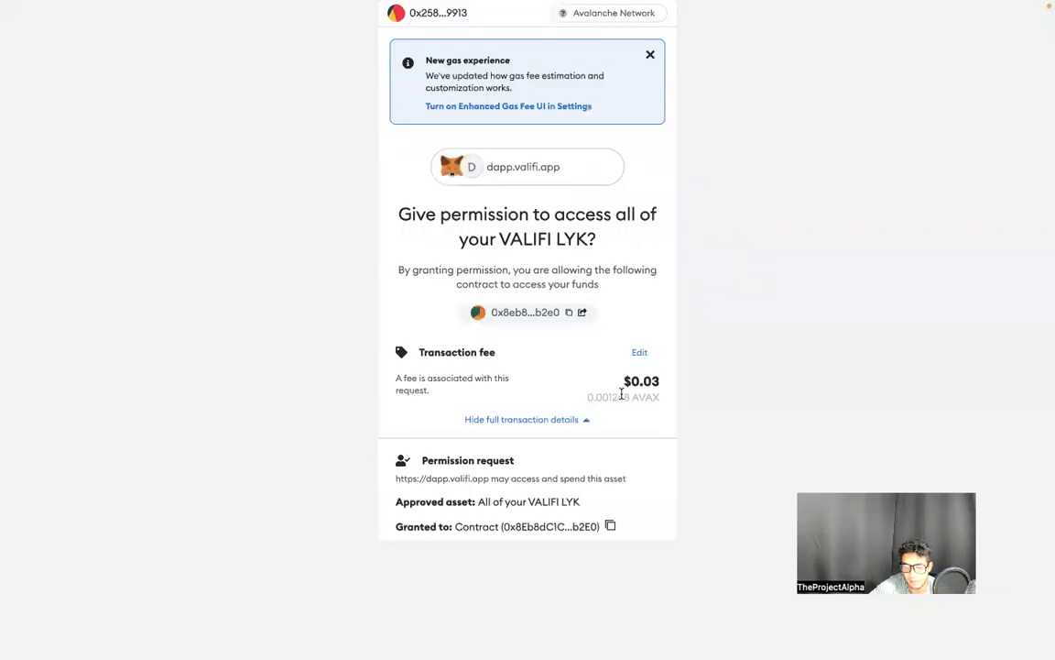
{"action": "scroll", "coordinate": [591, 420], "scroll_direction": "down", "scroll_amount": 3}
{"action": "left_click", "coordinate": [614, 513]}
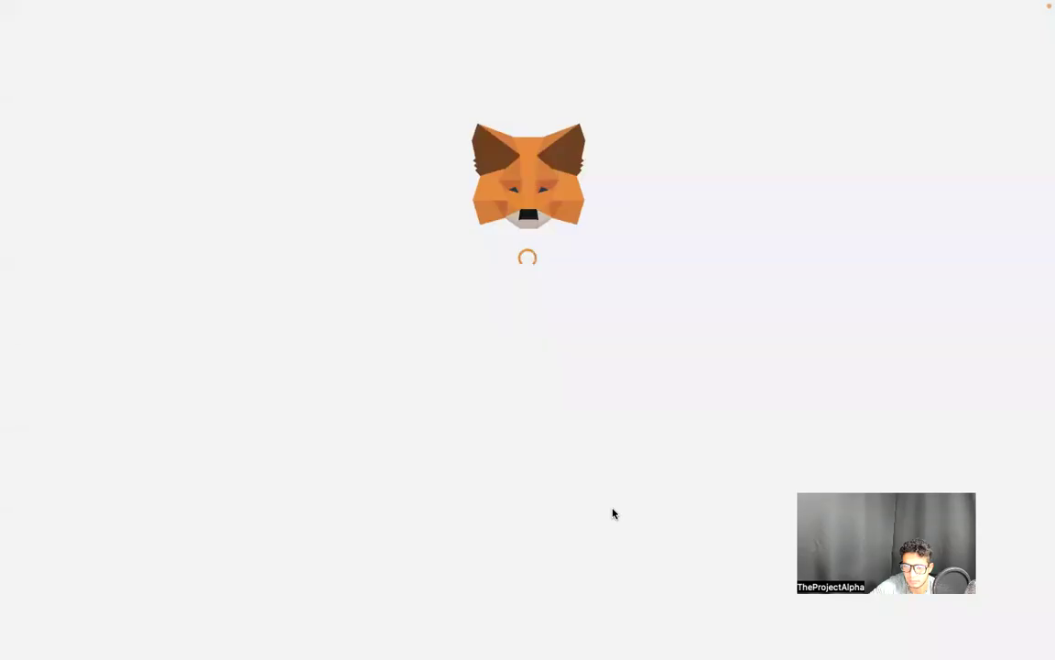
{"action": "scroll", "coordinate": [614, 515], "scroll_direction": "down", "scroll_amount": 1}
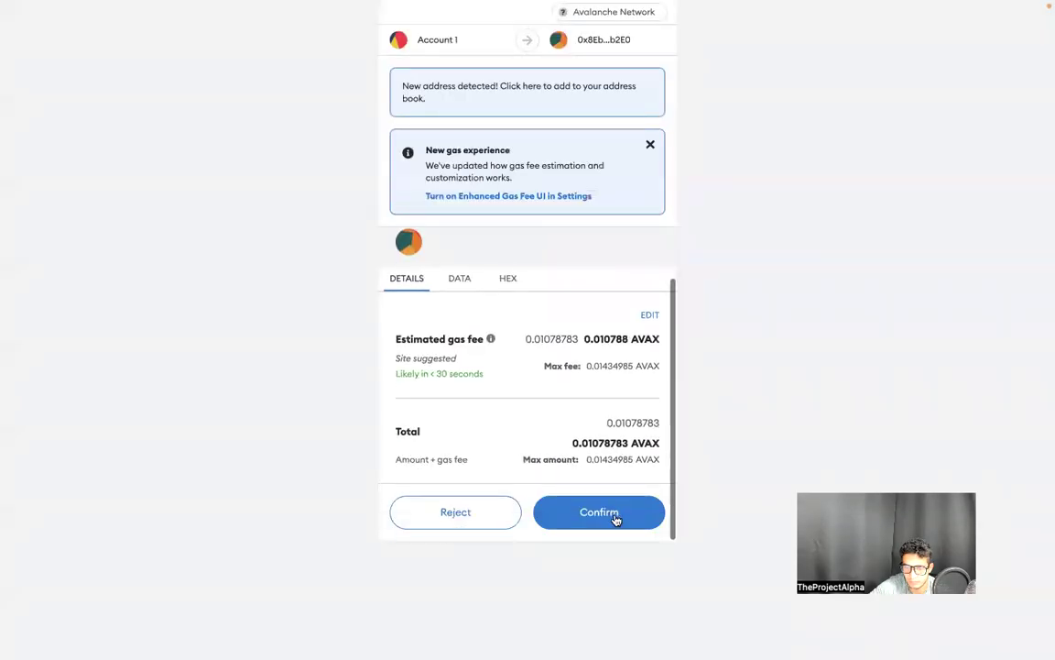
{"action": "left_click", "coordinate": [619, 526]}
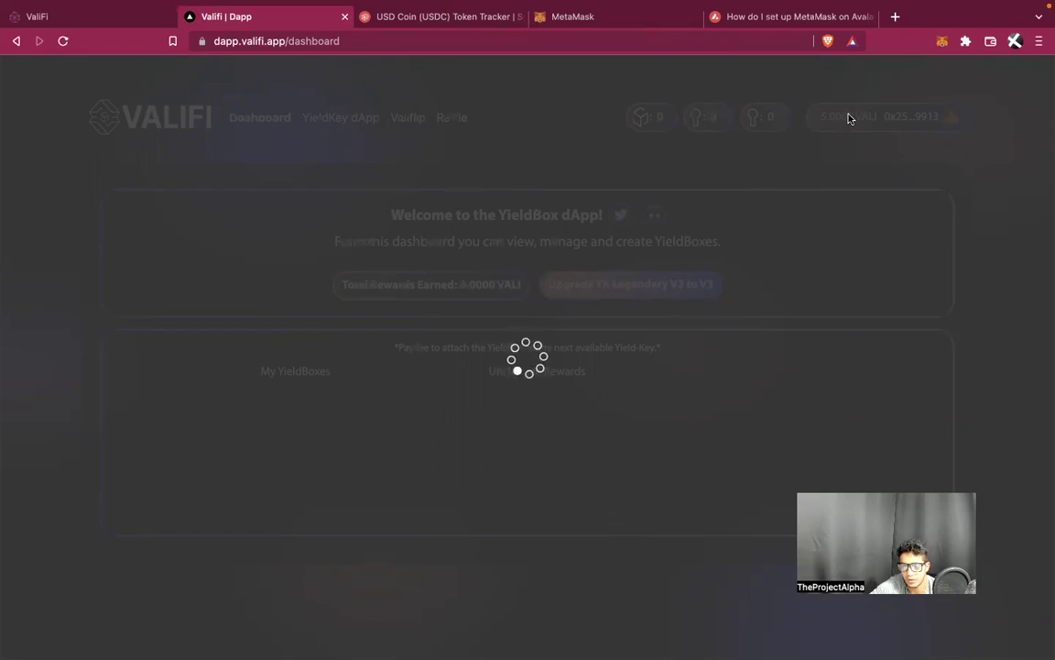
Inspect and close the MetaMask BigNumber error, then acknowledge the Yield-Key mint success
{"action": "left_click", "coordinate": [941, 43]}
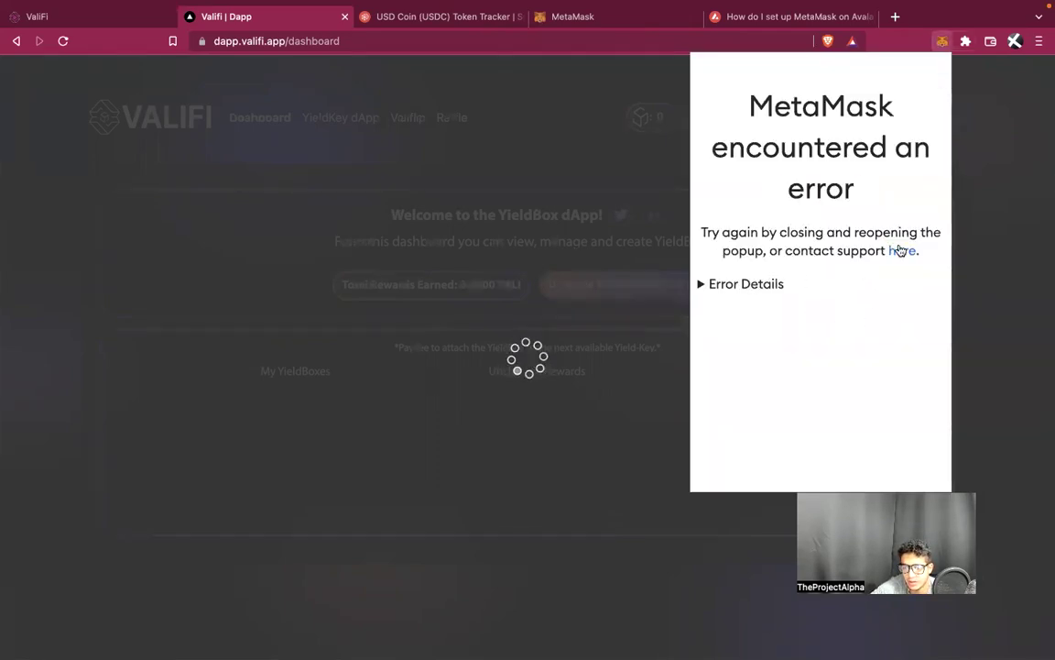
{"action": "left_click", "coordinate": [724, 284]}
{"action": "left_click", "coordinate": [706, 284]}
{"action": "left_click", "coordinate": [1023, 203]}
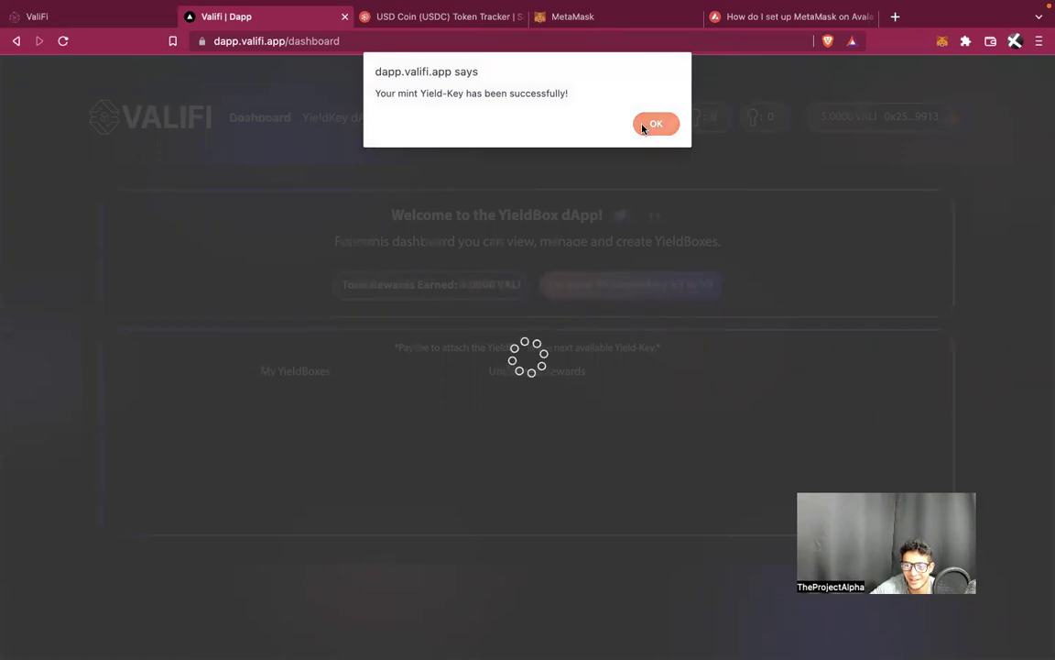
{"action": "left_click", "coordinate": [656, 123]}
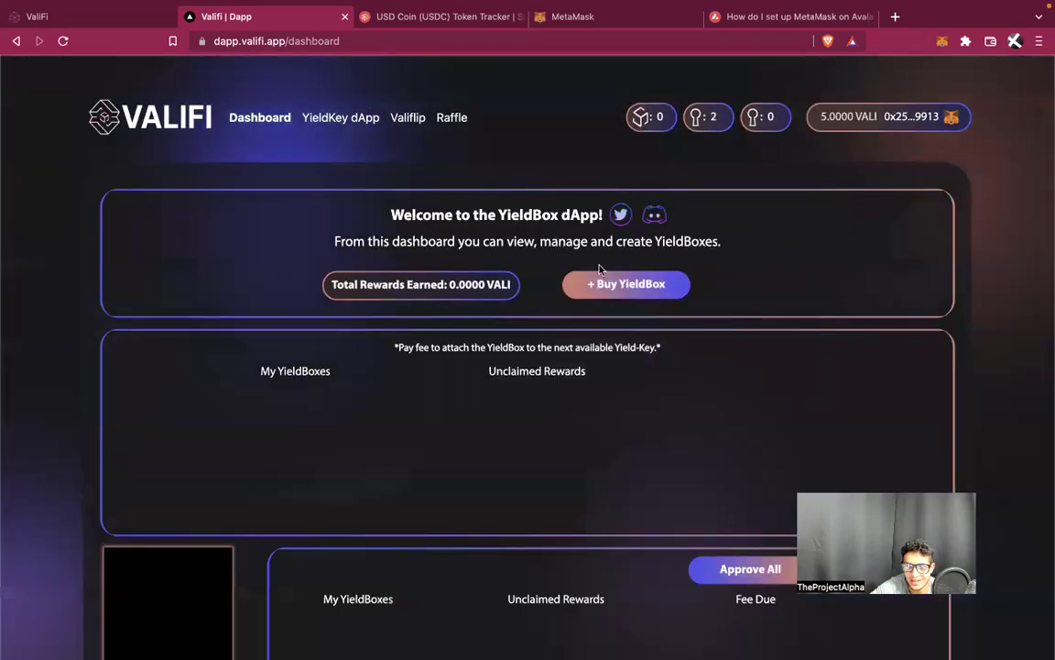
Reload the LYK V3 marketplace so #4346 and #4347 appear as owned V3 keys
{"action": "scroll", "coordinate": [598, 268], "scroll_direction": "down", "scroll_amount": 2}
{"action": "scroll", "coordinate": [598, 268], "scroll_direction": "down", "scroll_amount": 3}
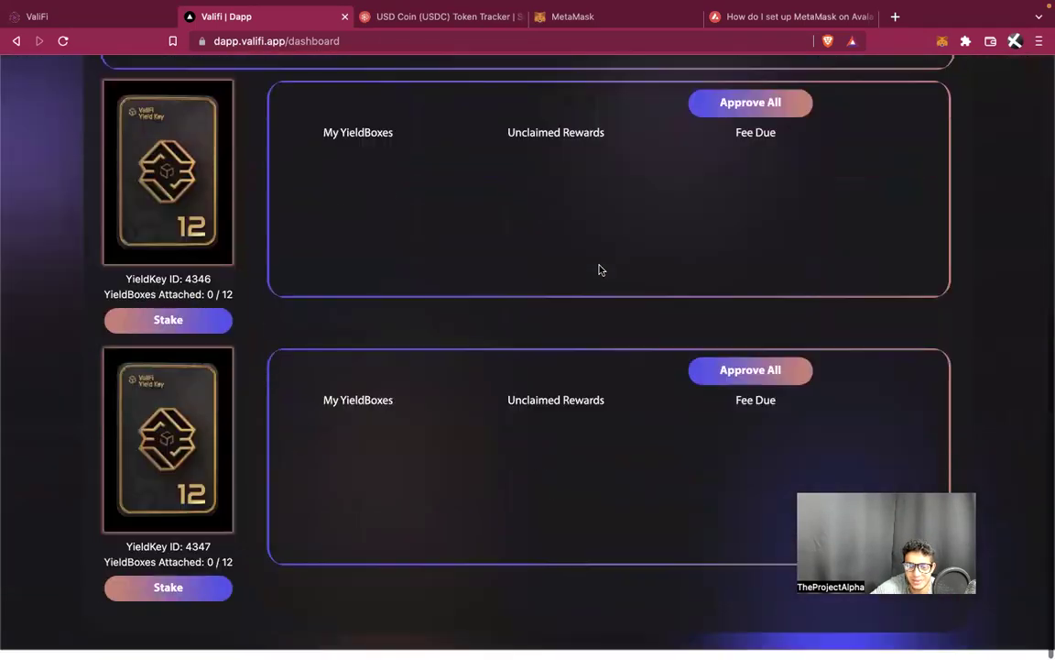
{"action": "scroll", "coordinate": [599, 269], "scroll_direction": "up", "scroll_amount": 3}
{"action": "scroll", "coordinate": [600, 269], "scroll_direction": "up", "scroll_amount": 2}
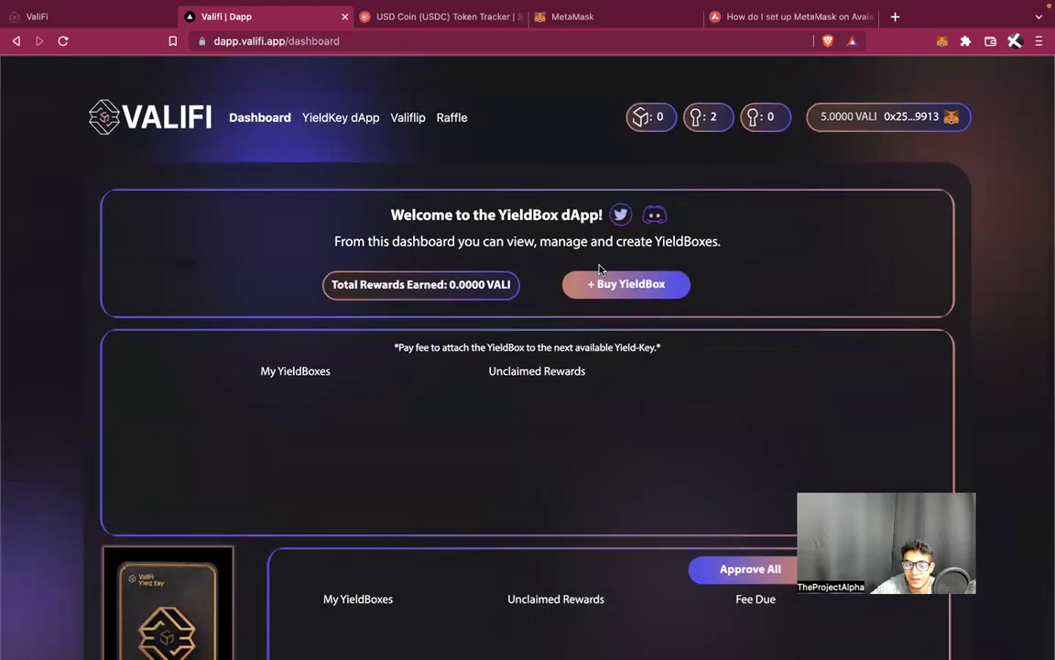
{"action": "left_click", "coordinate": [108, 20]}
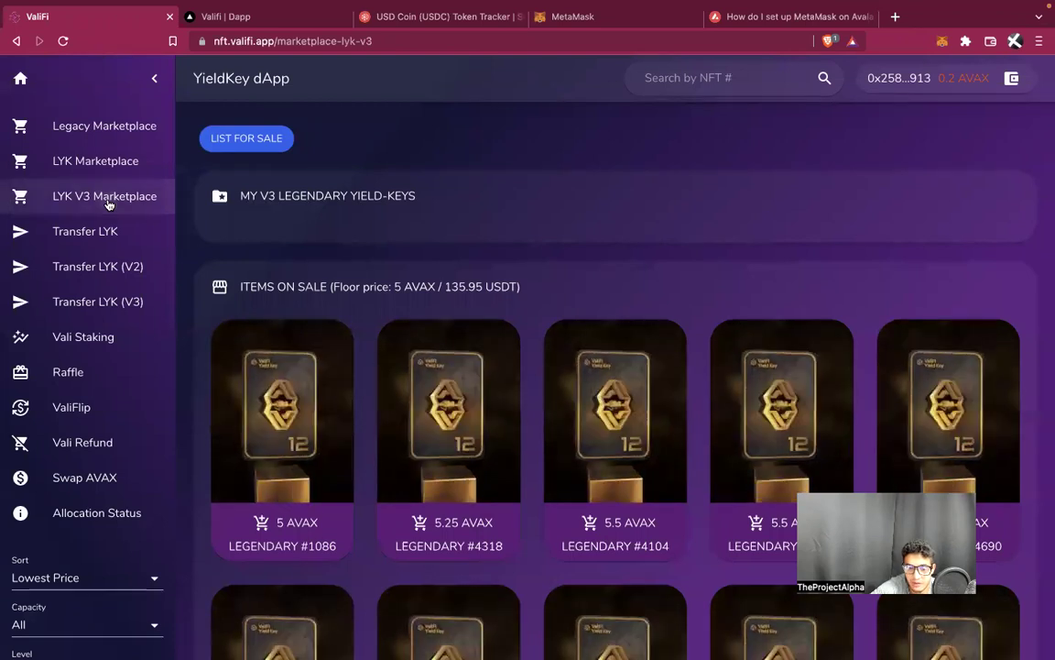
{"action": "left_click", "coordinate": [336, 25]}
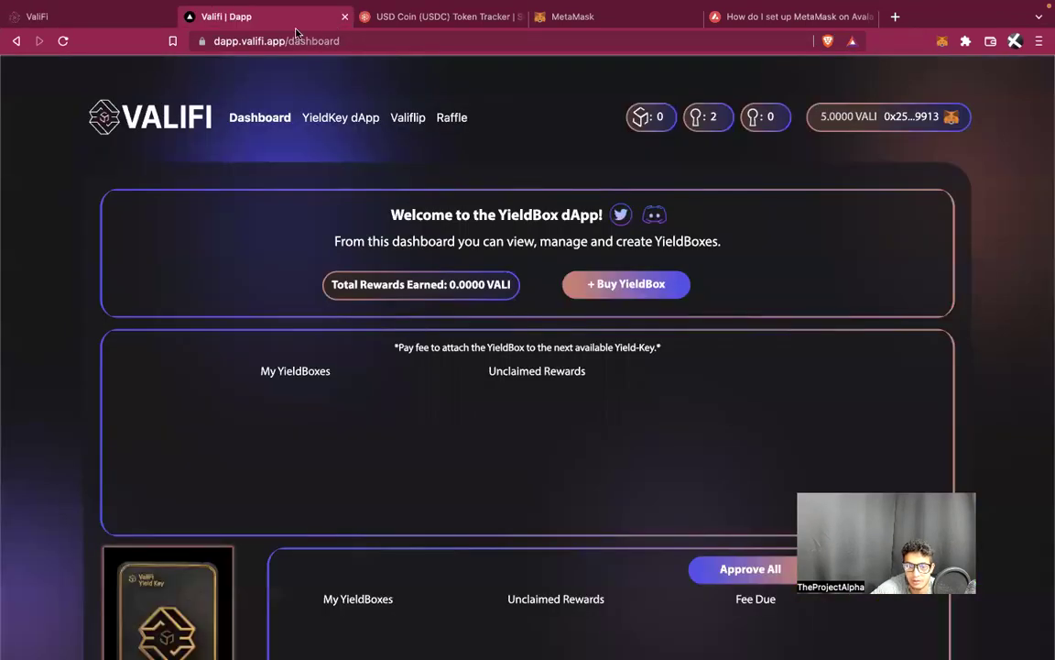
{"action": "key", "text": "ctrl+shift+Tab"}
{"action": "left_click", "coordinate": [264, 40]}
{"action": "key", "text": "Return"}
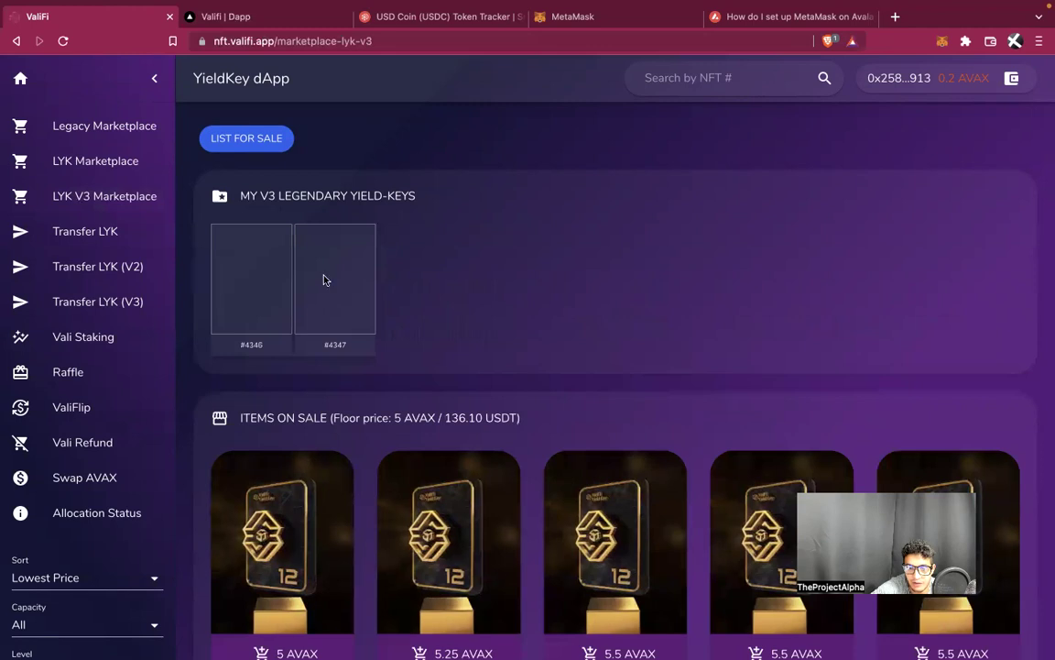
On the YieldBox dashboard, click Stake under YieldKey 4346
{"action": "left_click", "coordinate": [256, 17]}
{"action": "scroll", "coordinate": [619, 372], "scroll_direction": "down", "scroll_amount": 3}
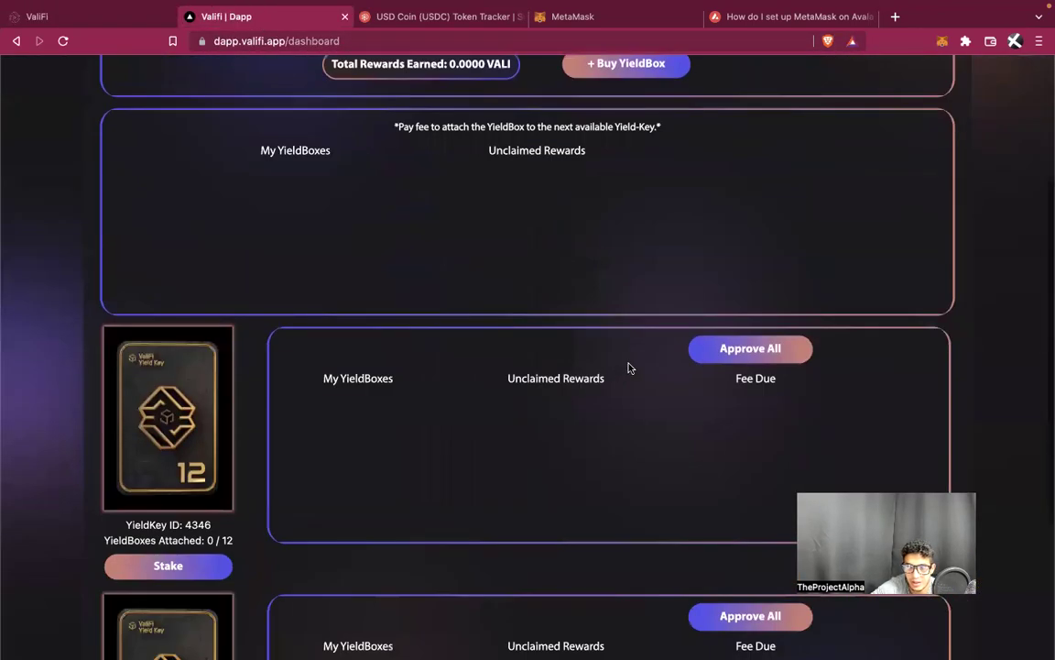
{"action": "scroll", "coordinate": [608, 409], "scroll_direction": "down", "scroll_amount": 3}
{"action": "scroll", "coordinate": [605, 406], "scroll_direction": "up", "scroll_amount": 5}
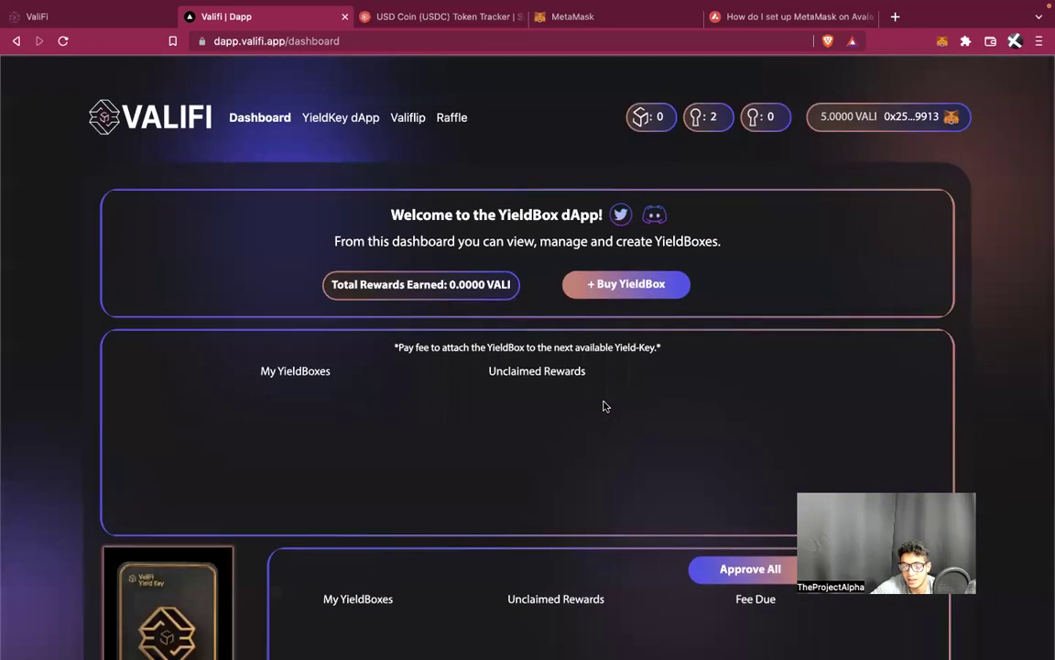
{"action": "scroll", "coordinate": [605, 406], "scroll_direction": "down", "scroll_amount": 2}
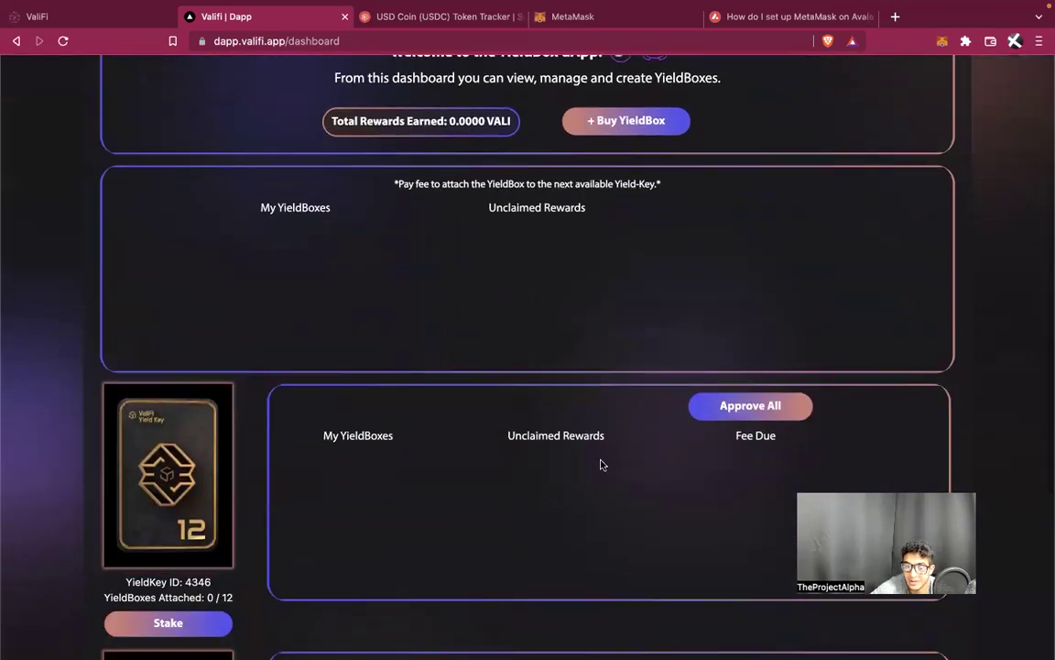
{"action": "scroll", "coordinate": [605, 464], "scroll_direction": "down", "scroll_amount": 2}
{"action": "left_click", "coordinate": [210, 521]}
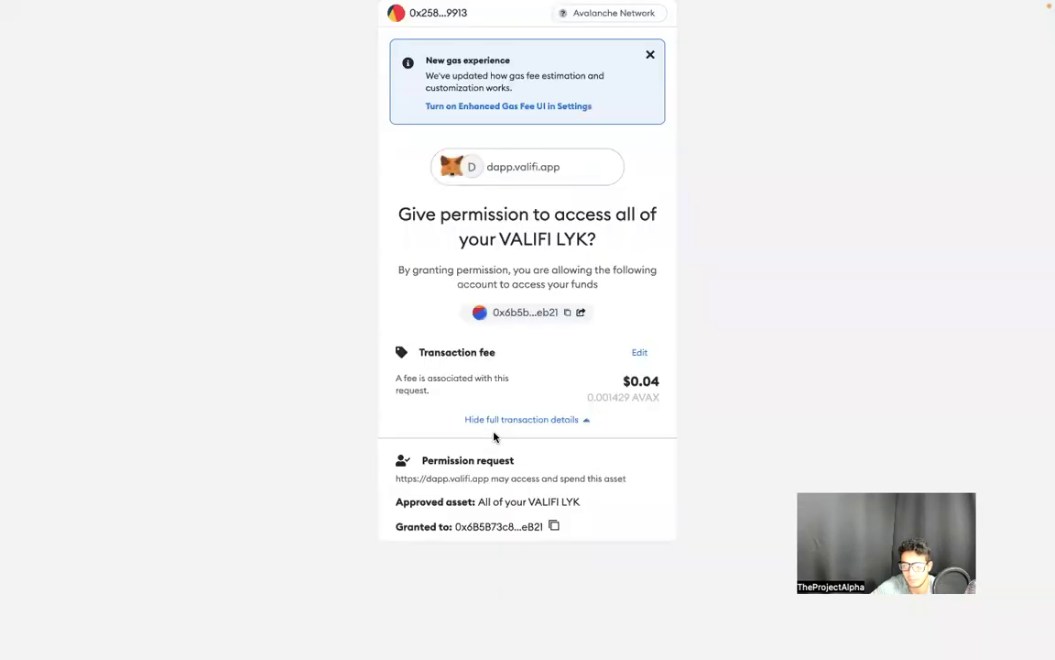
Confirm staking Yield-Key 4346 in MetaMask, clearing the wallet error, and accept the success alert
{"action": "left_click", "coordinate": [549, 418]}
{"action": "scroll", "coordinate": [640, 417], "scroll_direction": "down", "scroll_amount": 3}
{"action": "left_click", "coordinate": [631, 504]}
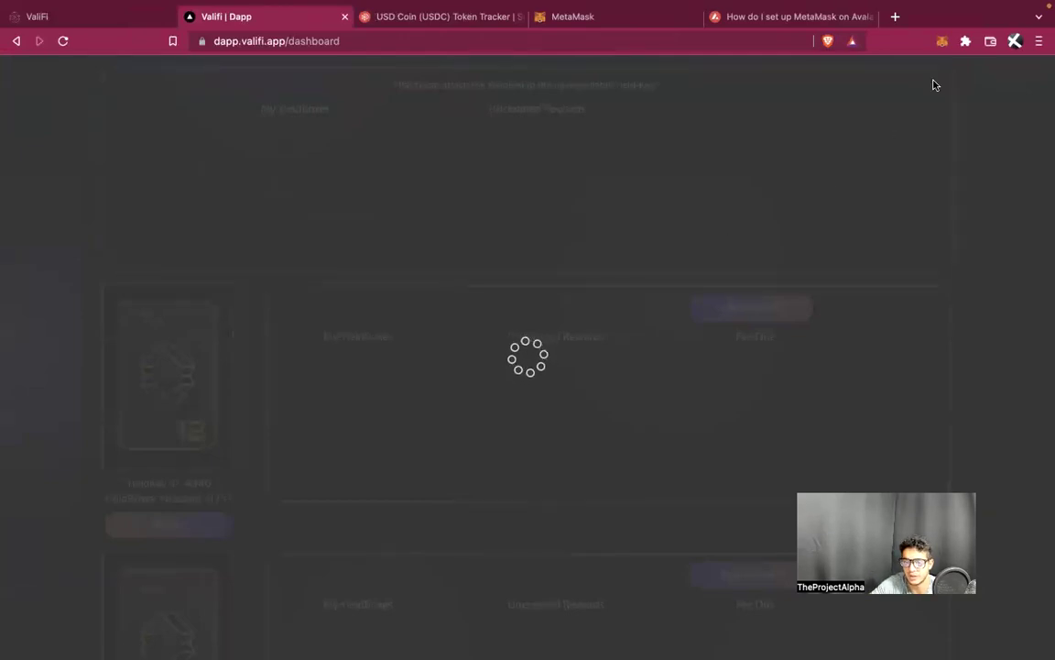
{"action": "left_click", "coordinate": [940, 48]}
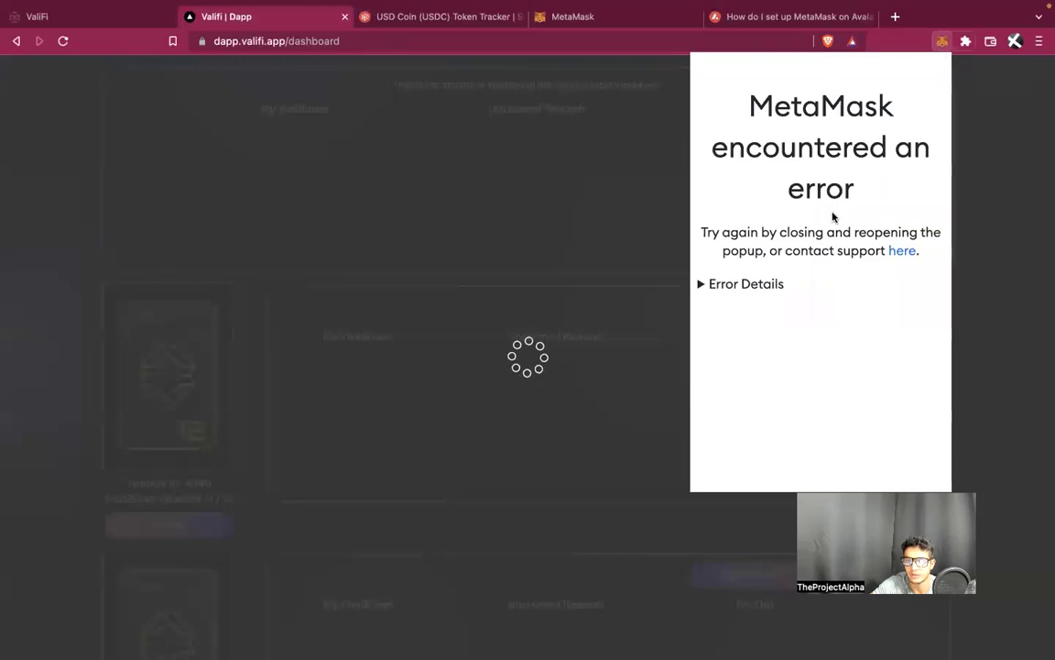
{"action": "left_click", "coordinate": [1013, 188]}
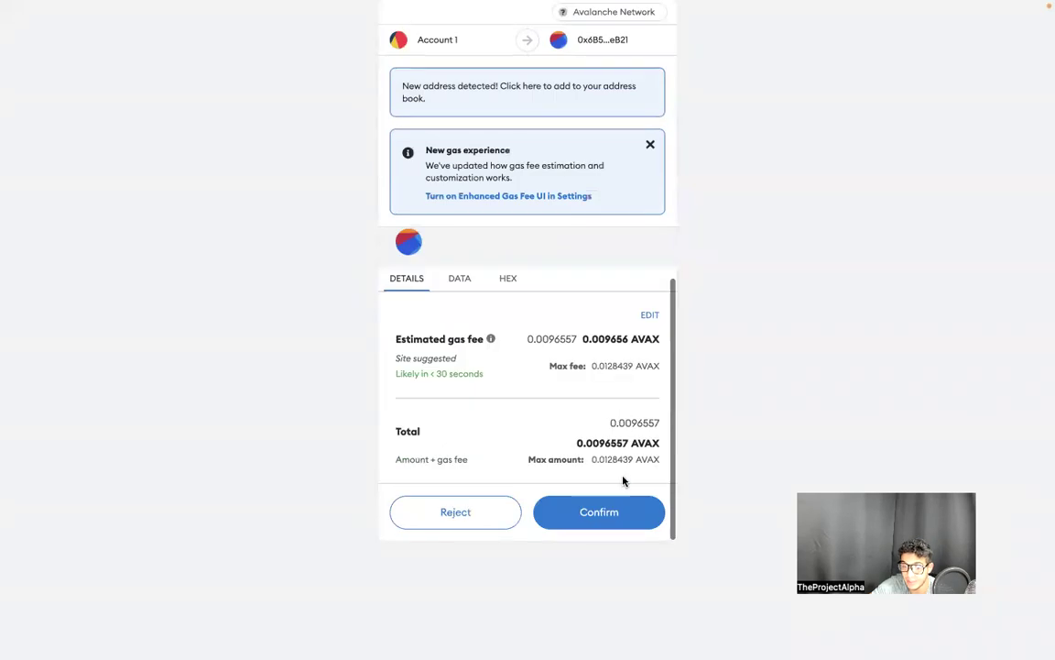
{"action": "left_click", "coordinate": [610, 510]}
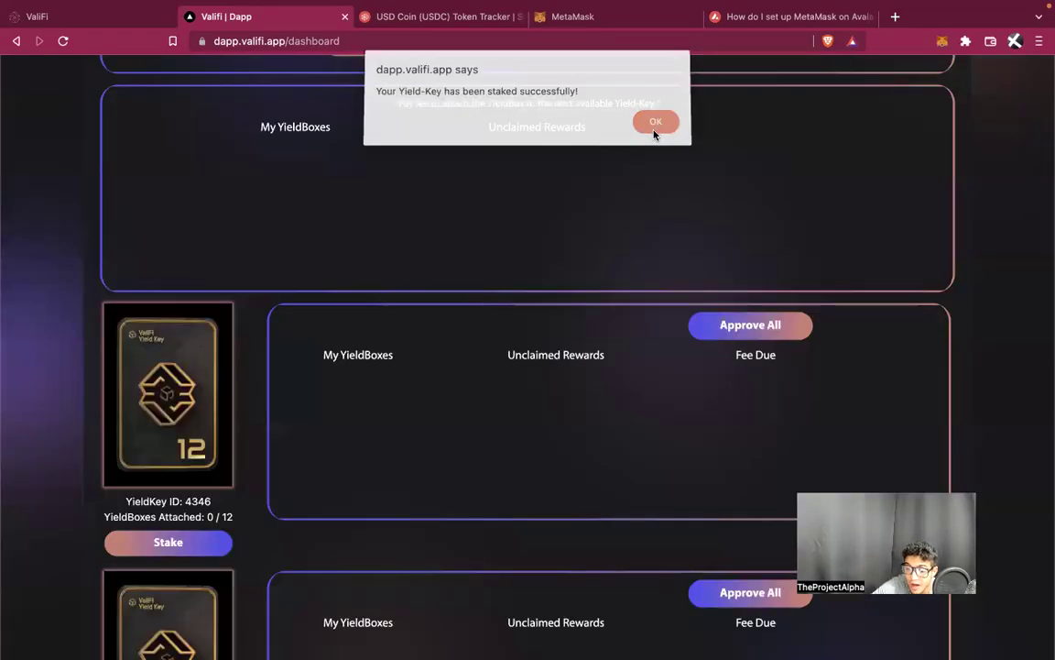
{"action": "left_click", "coordinate": [656, 124]}
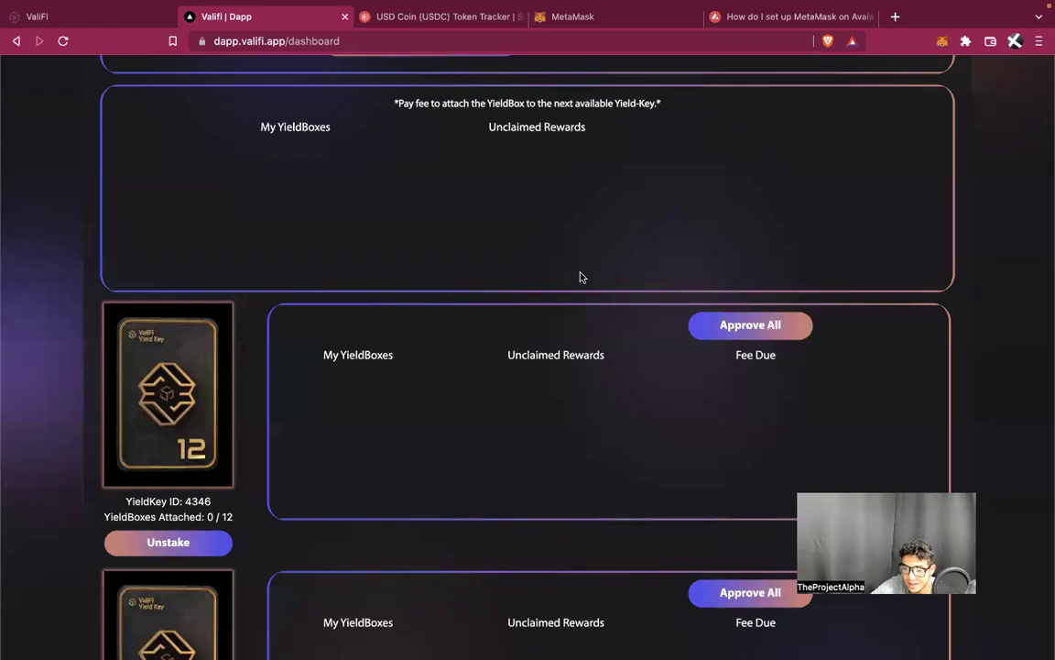
Approve All VALI spending for Yield-Key 4346 in MetaMask, then open Buy YieldBox
{"action": "scroll", "coordinate": [565, 351], "scroll_direction": "up", "scroll_amount": 3}
{"action": "scroll", "coordinate": [568, 356], "scroll_direction": "down", "scroll_amount": 2}
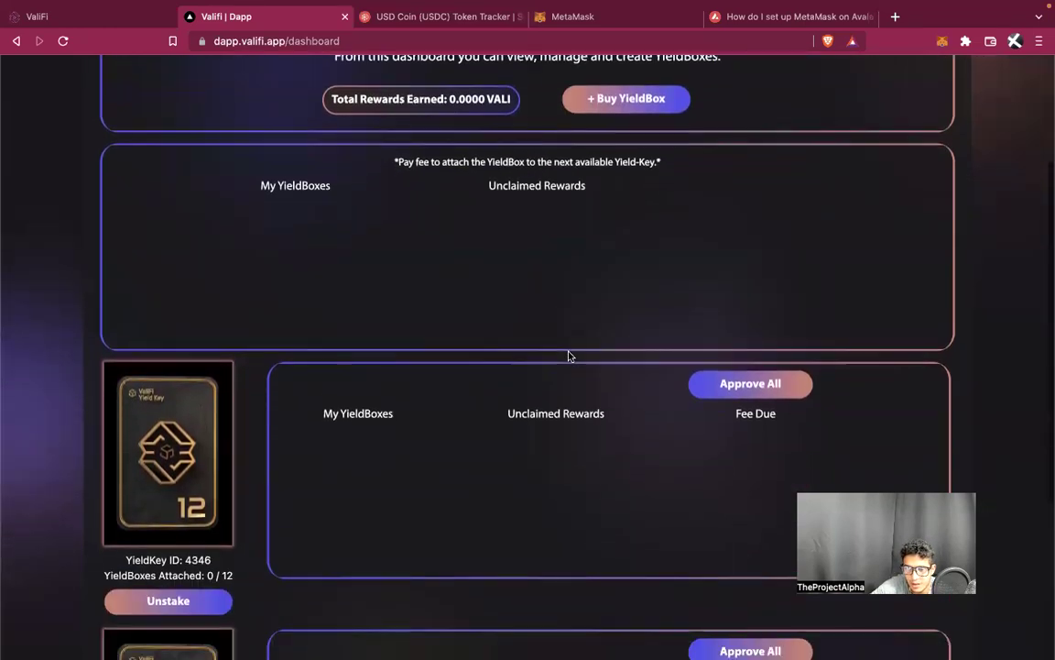
{"action": "left_click", "coordinate": [750, 385]}
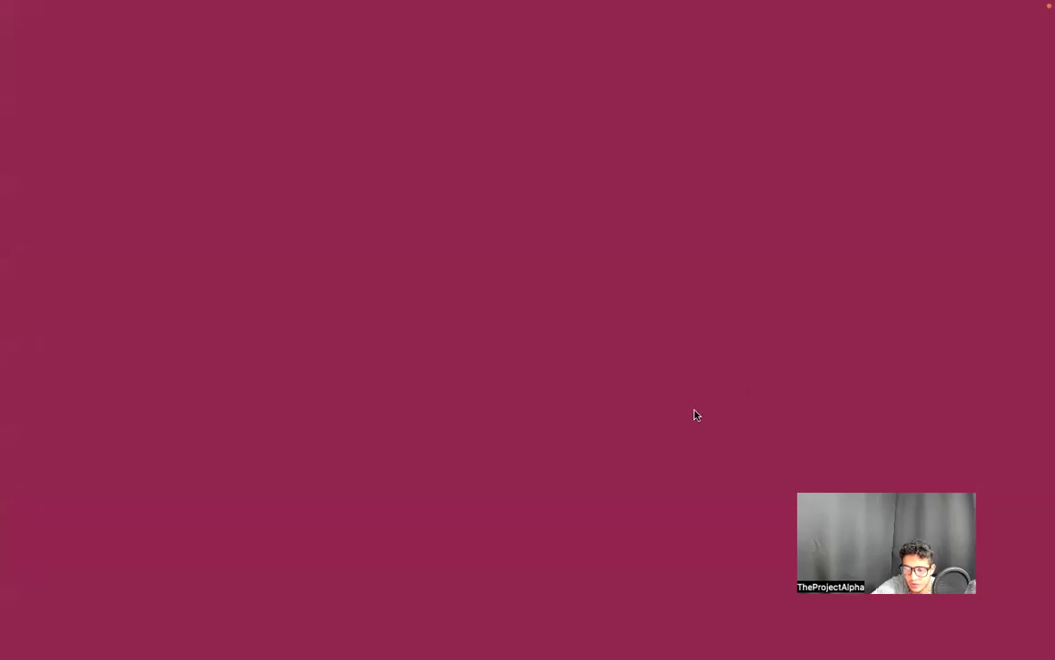
{"action": "scroll", "coordinate": [667, 452], "scroll_direction": "down", "scroll_amount": 5}
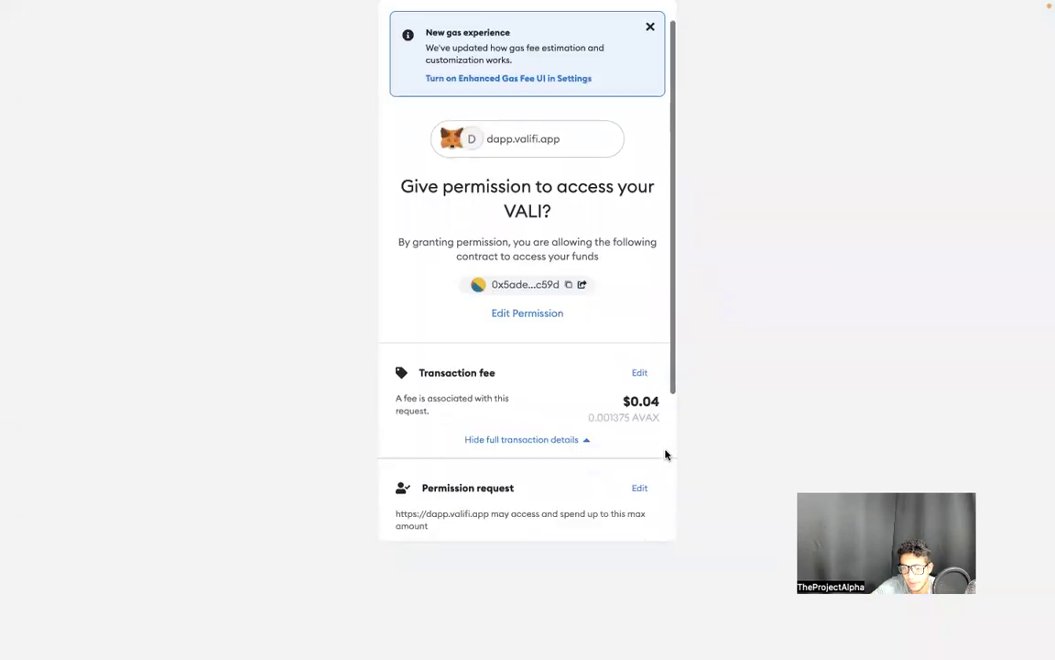
{"action": "left_click", "coordinate": [622, 515]}
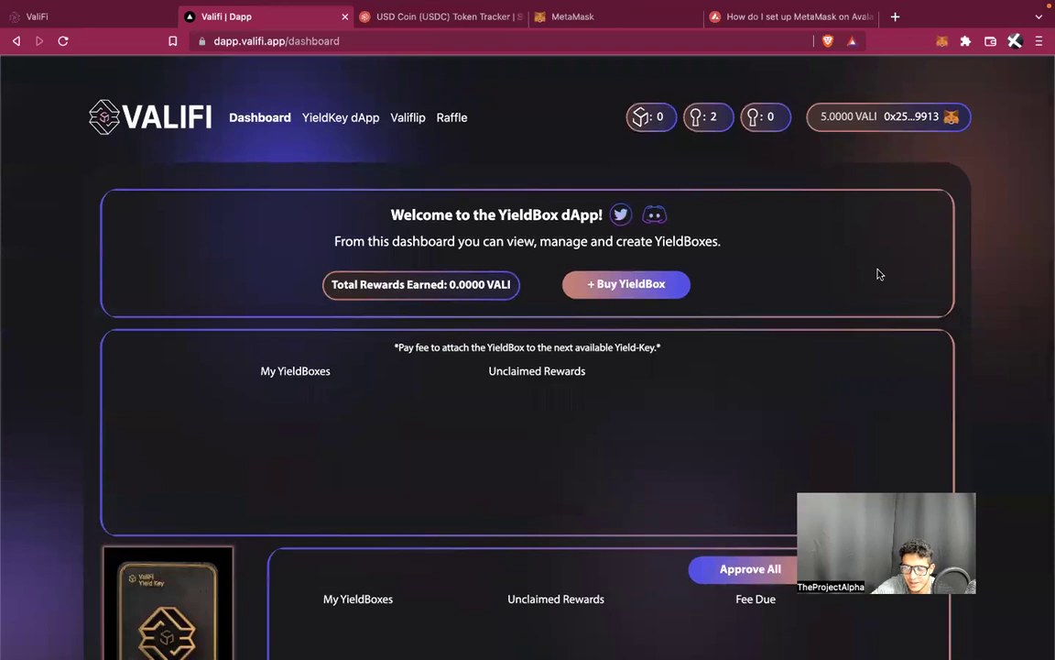
{"action": "scroll", "coordinate": [703, 515], "scroll_direction": "down", "scroll_amount": 2}
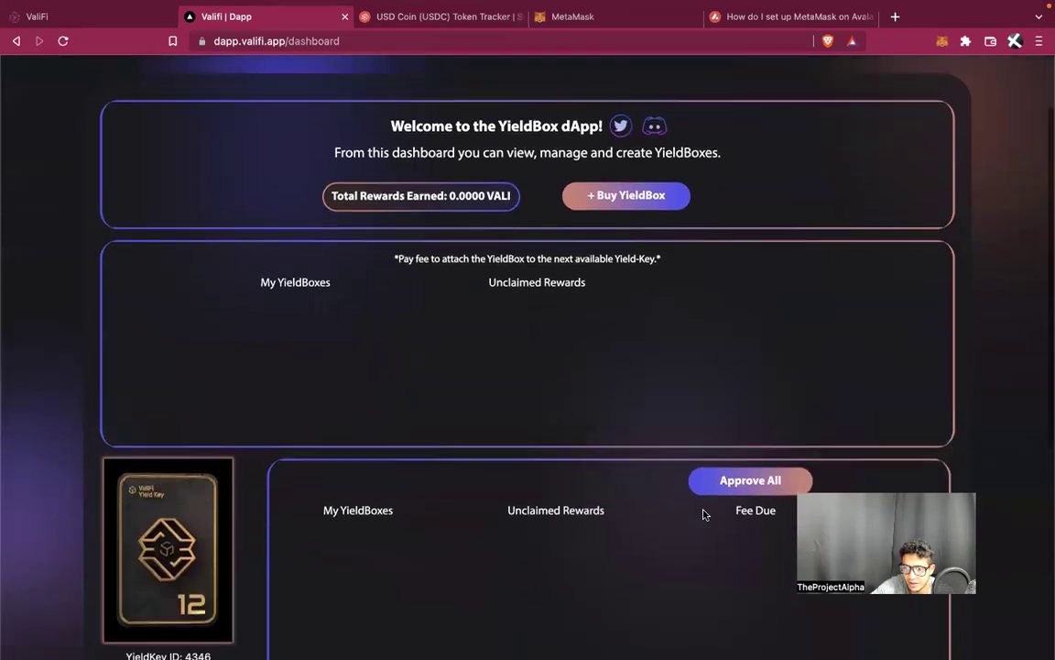
{"action": "left_click", "coordinate": [943, 44]}
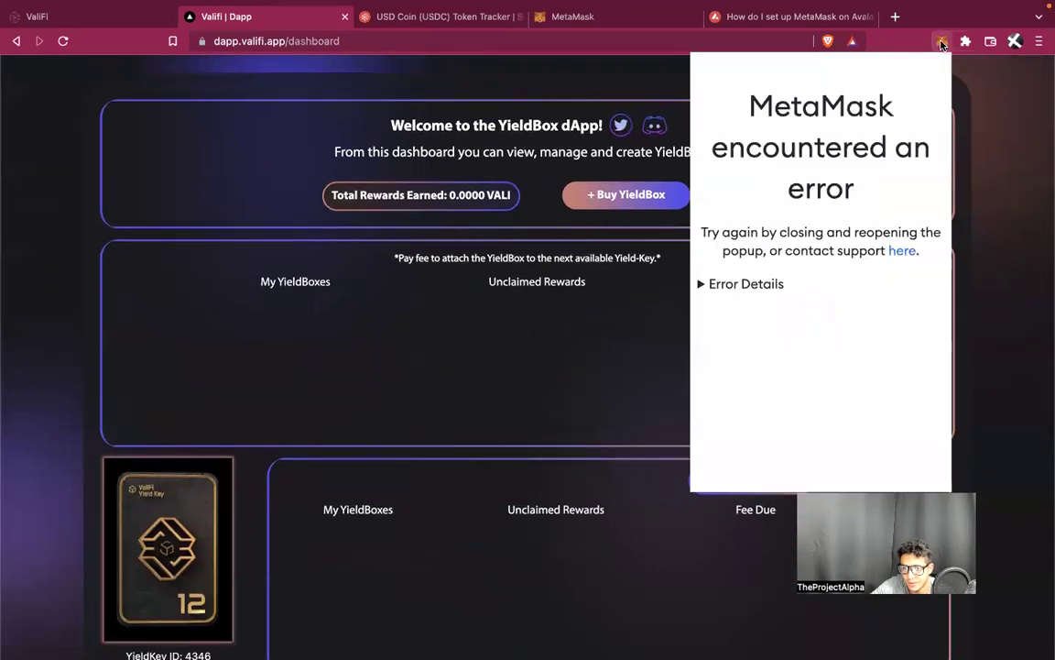
{"action": "left_click", "coordinate": [985, 201]}
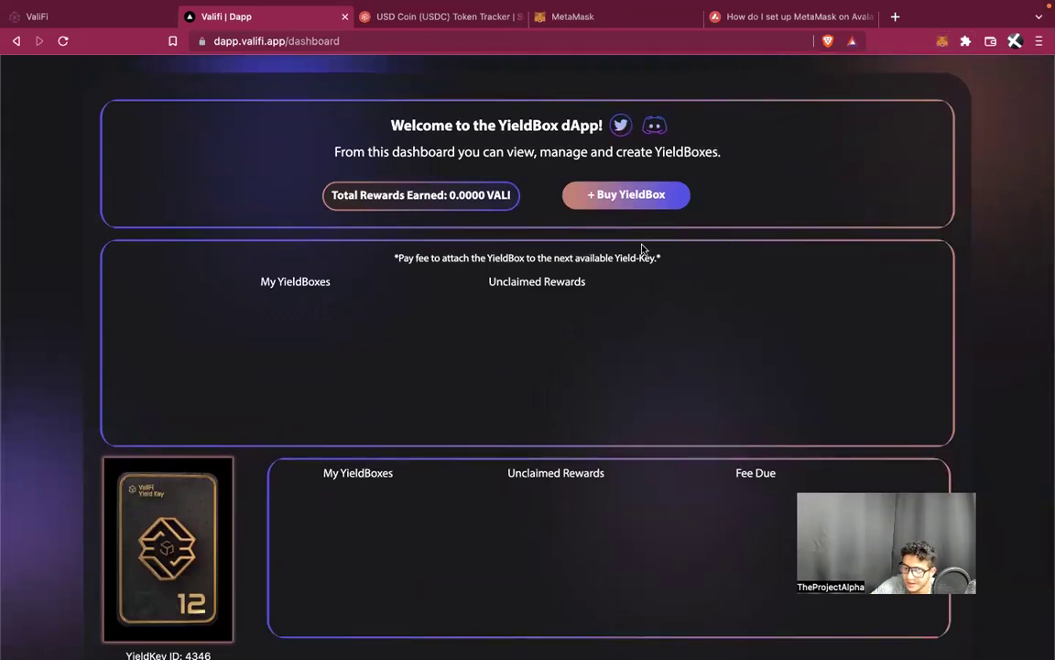
{"action": "left_click", "coordinate": [604, 191]}
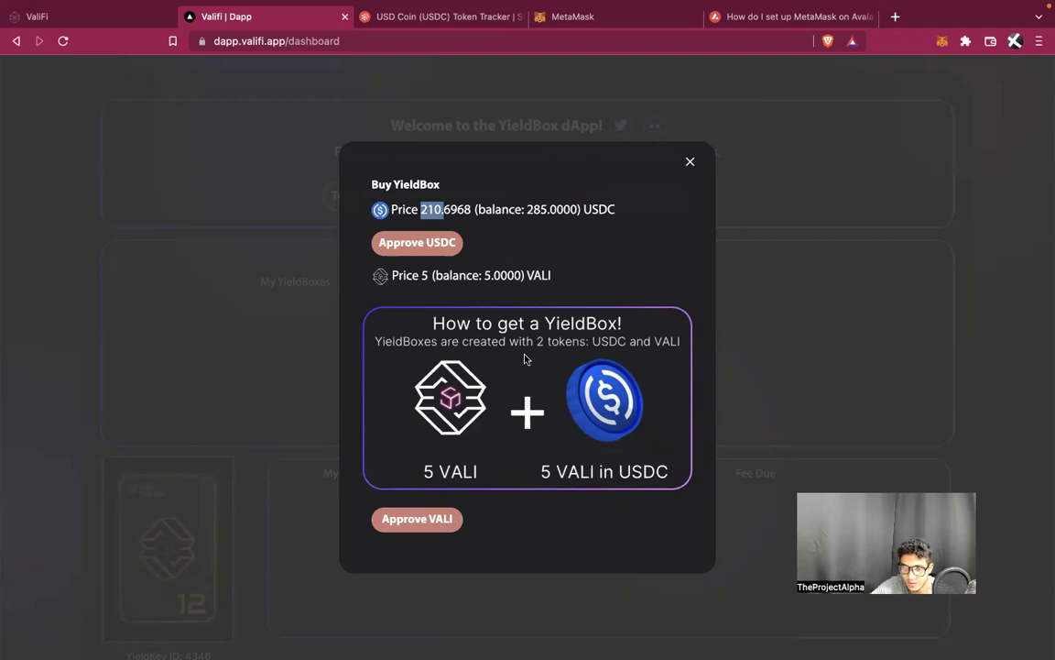
Approve USDC and VALI spending for the YieldBox purchase, confirming each in MetaMask
{"action": "left_click", "coordinate": [425, 250]}
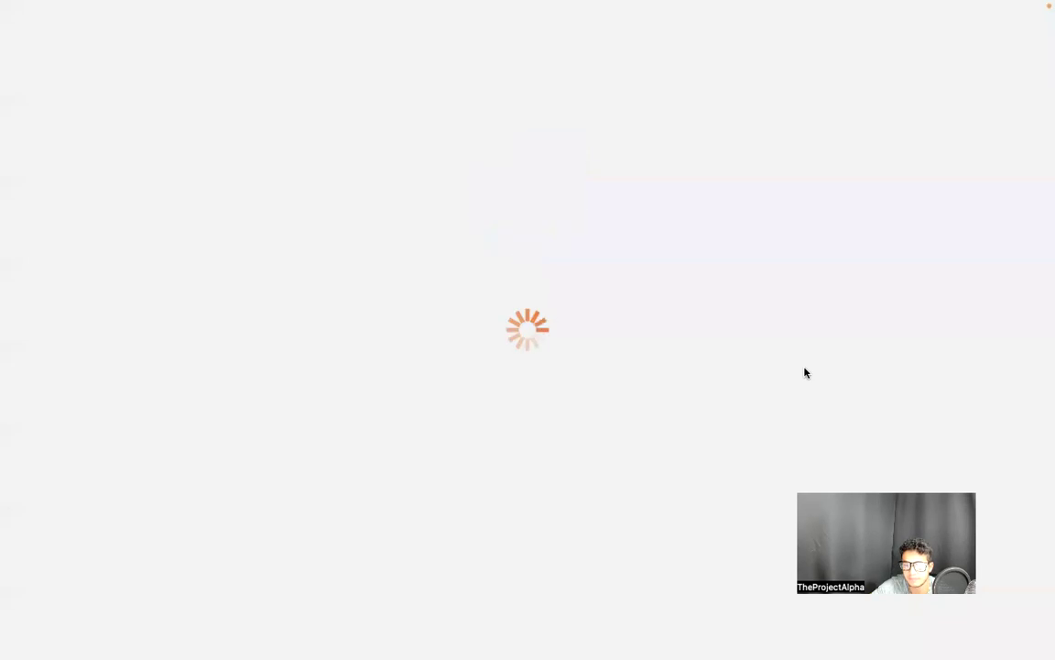
{"action": "scroll", "coordinate": [610, 455], "scroll_direction": "down", "scroll_amount": 5}
{"action": "left_click", "coordinate": [629, 504]}
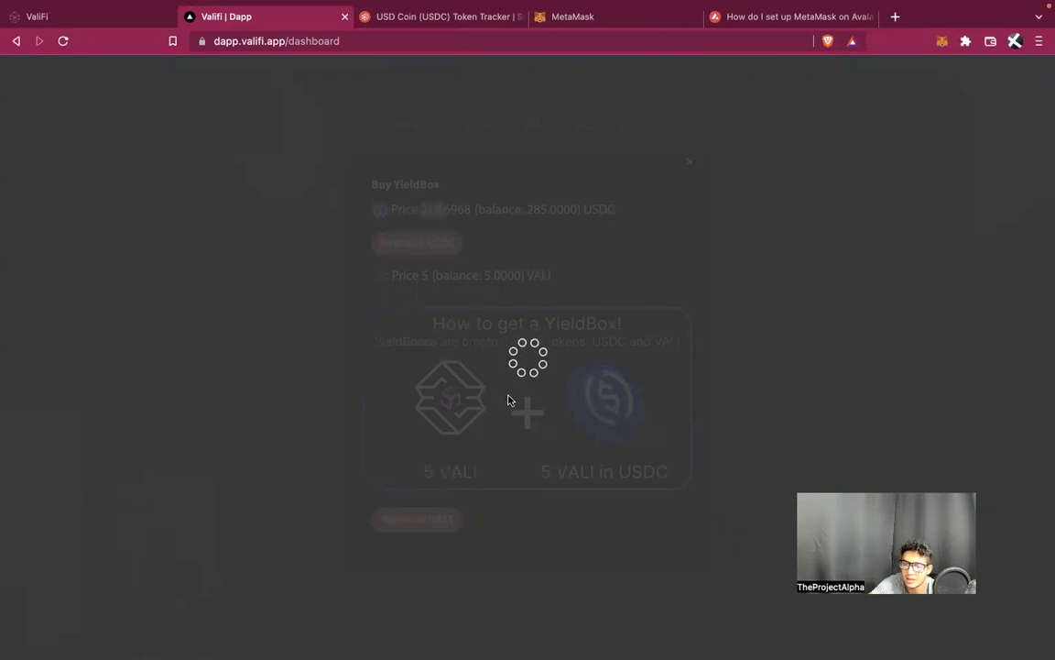
{"action": "left_click", "coordinate": [418, 507]}
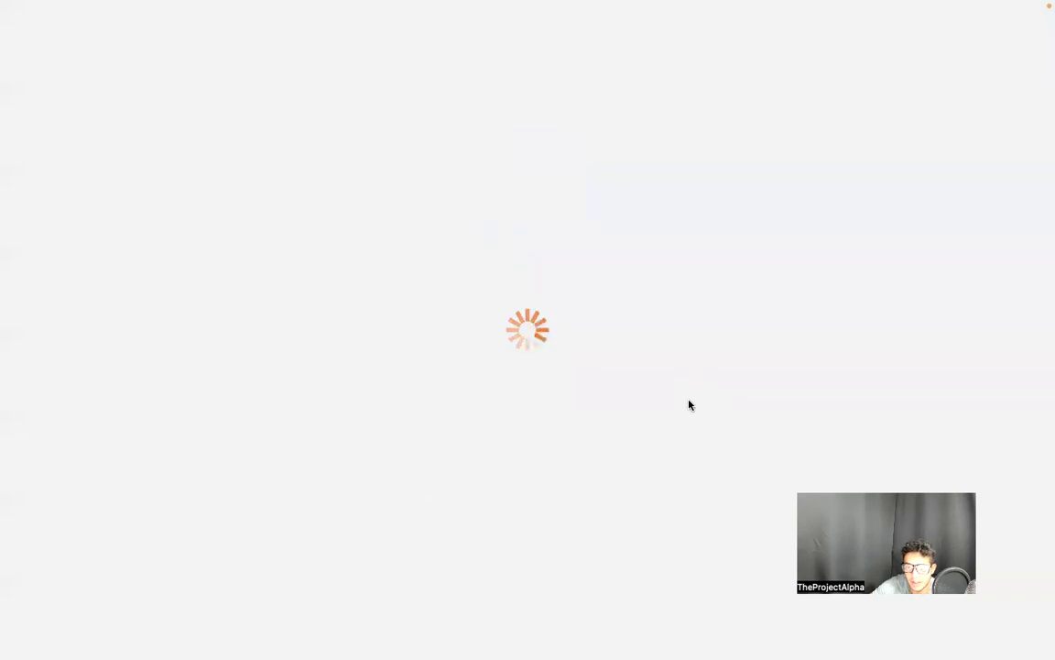
{"action": "scroll", "coordinate": [631, 420], "scroll_direction": "down", "scroll_amount": 5}
{"action": "left_click", "coordinate": [613, 510]}
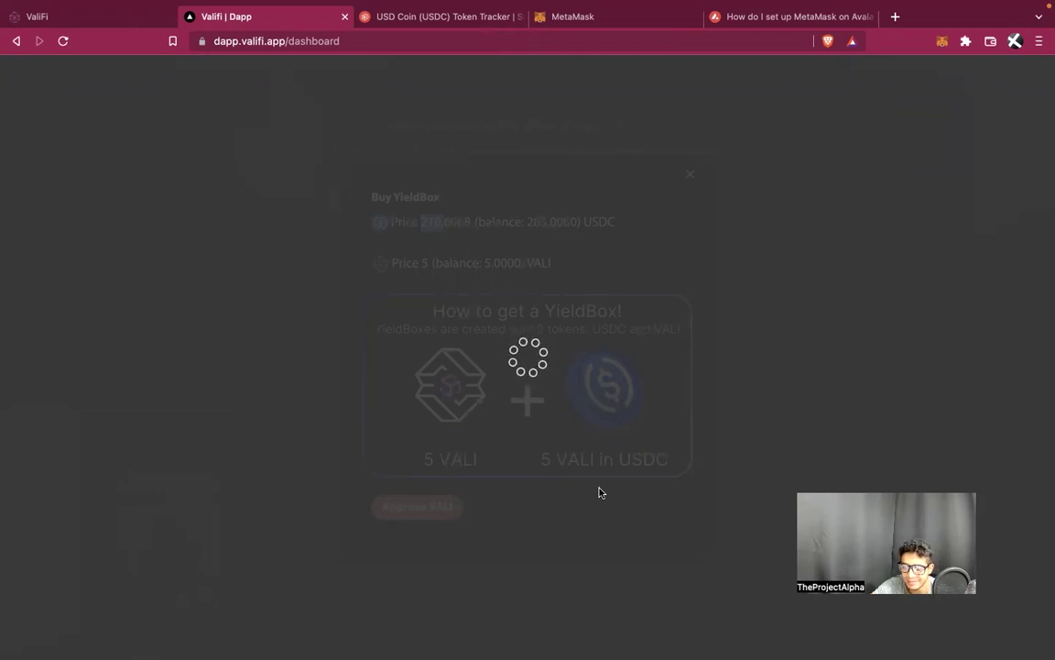
Buy the YieldBox, confirm both purchase transactions in the wallet, and dismiss the sent notice
{"action": "left_click", "coordinate": [629, 537]}
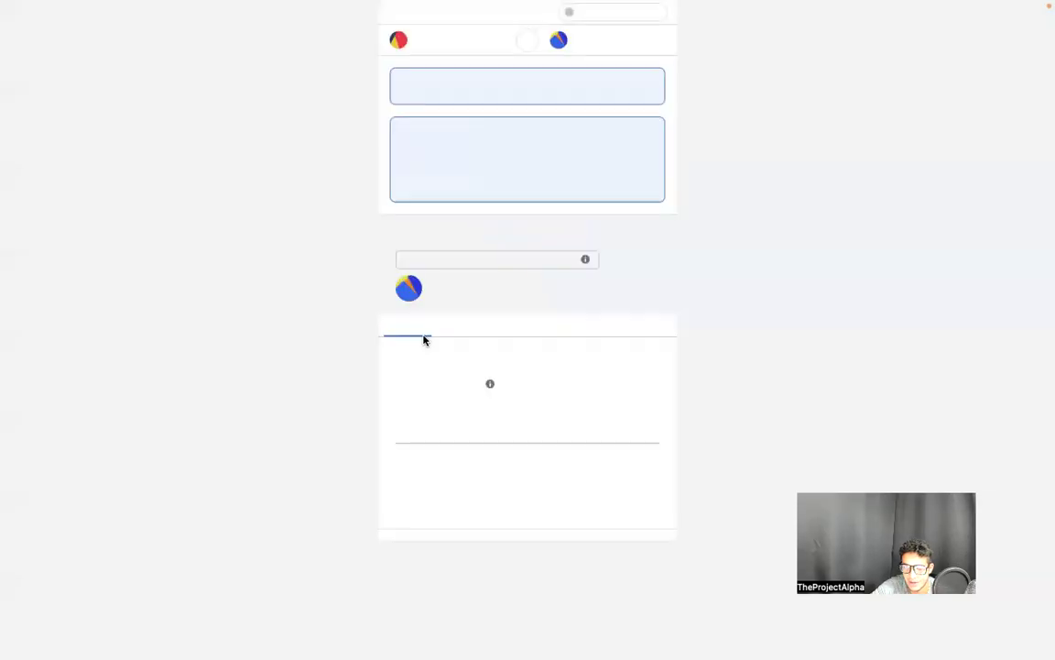
{"action": "scroll", "coordinate": [554, 409], "scroll_direction": "down", "scroll_amount": 2}
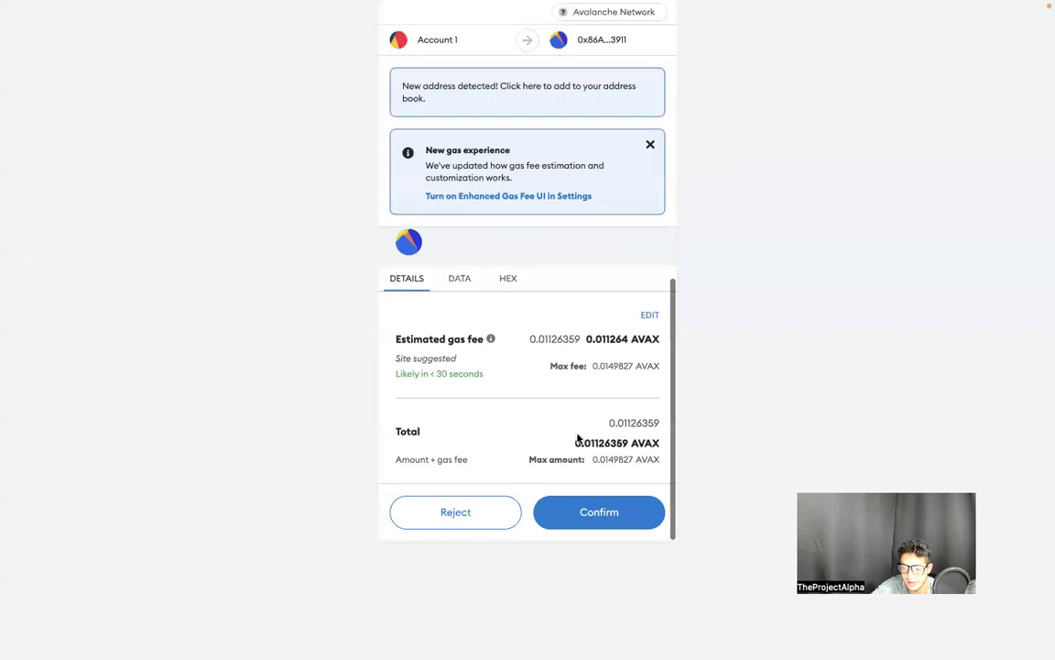
{"action": "left_click", "coordinate": [608, 511]}
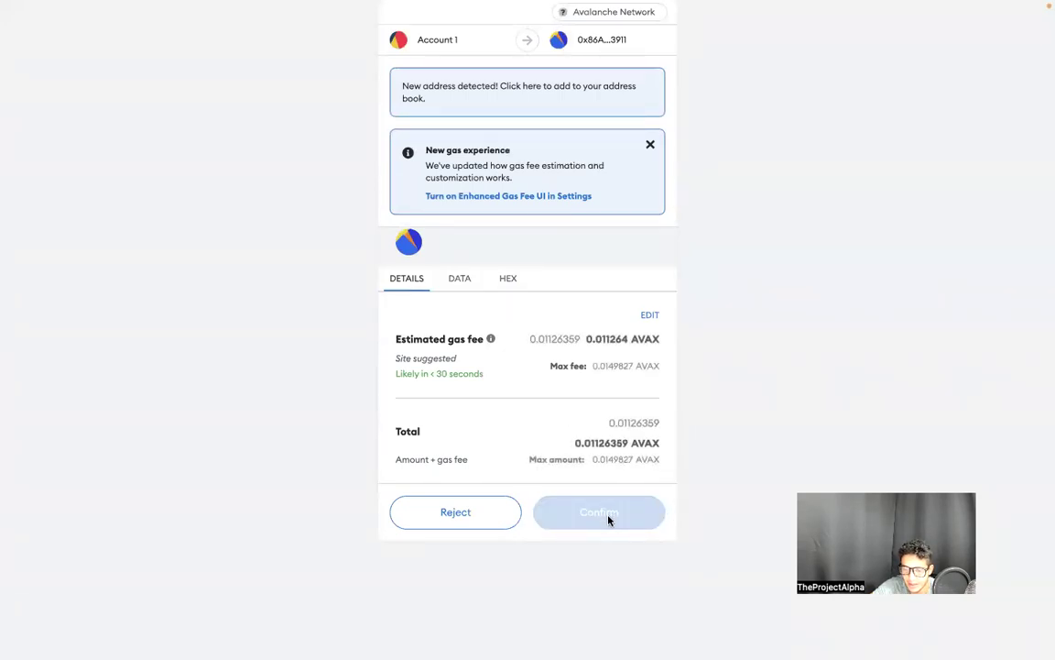
{"action": "left_click", "coordinate": [608, 518]}
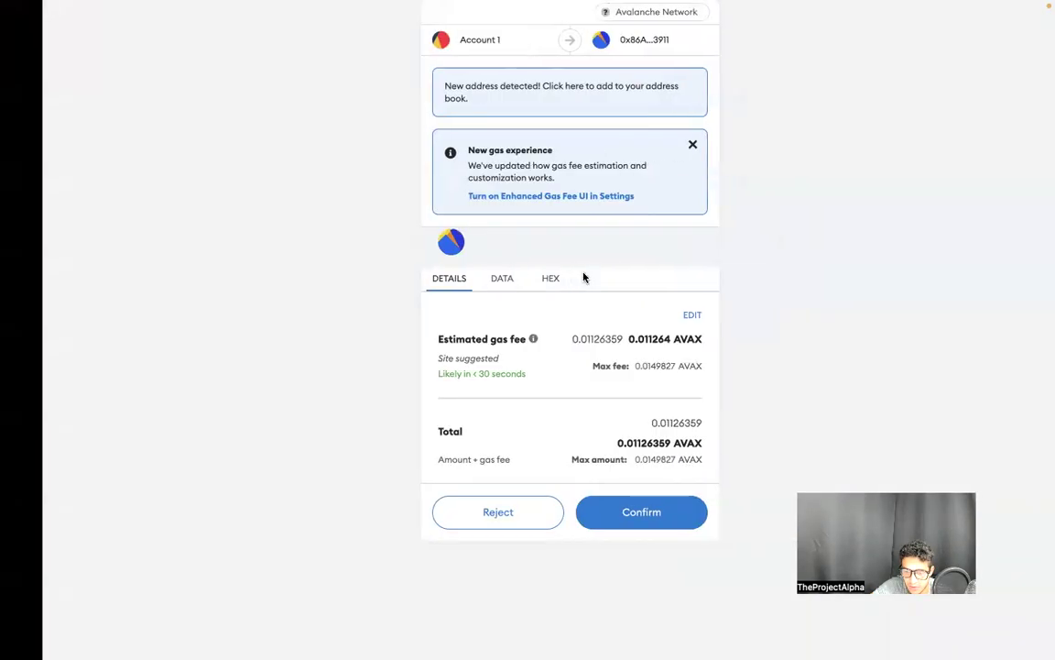
{"action": "left_click", "coordinate": [629, 512]}
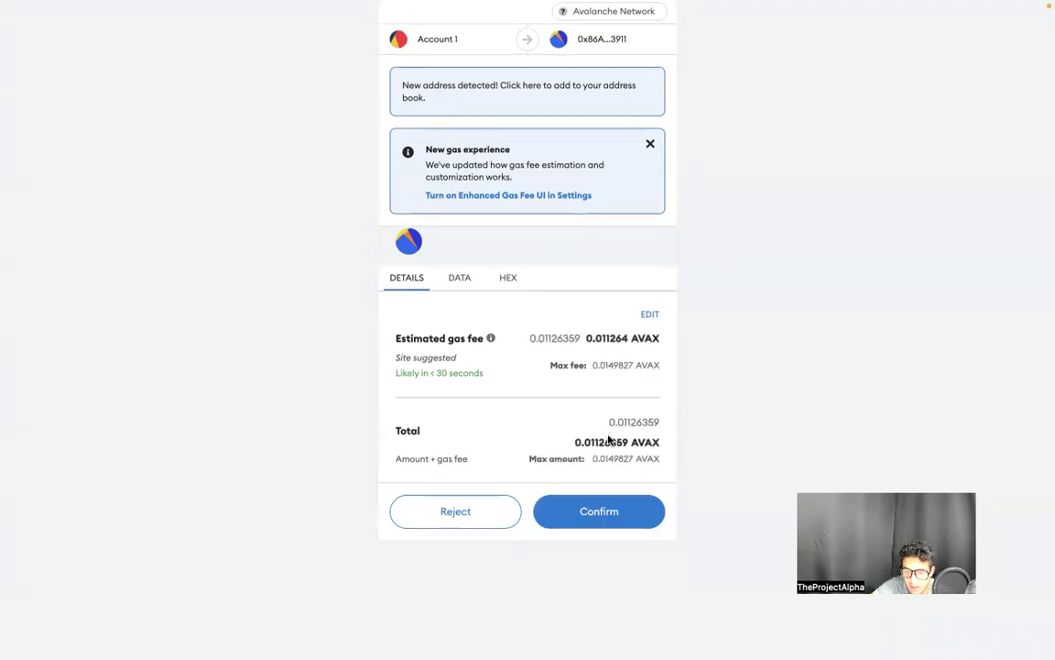
{"action": "left_click", "coordinate": [608, 513]}
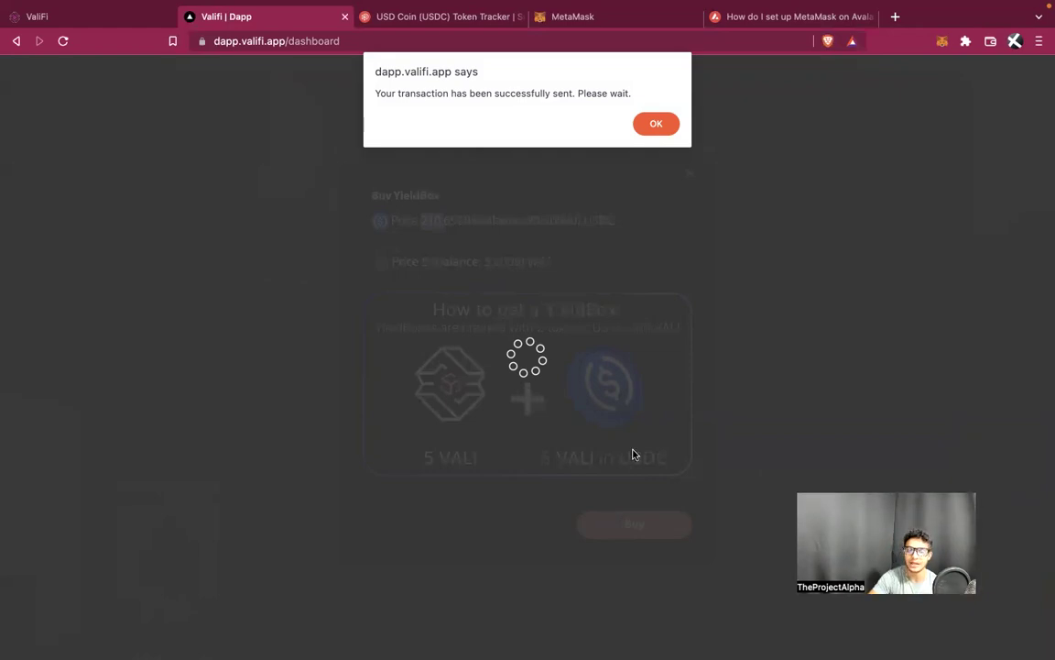
{"action": "left_click", "coordinate": [658, 128]}
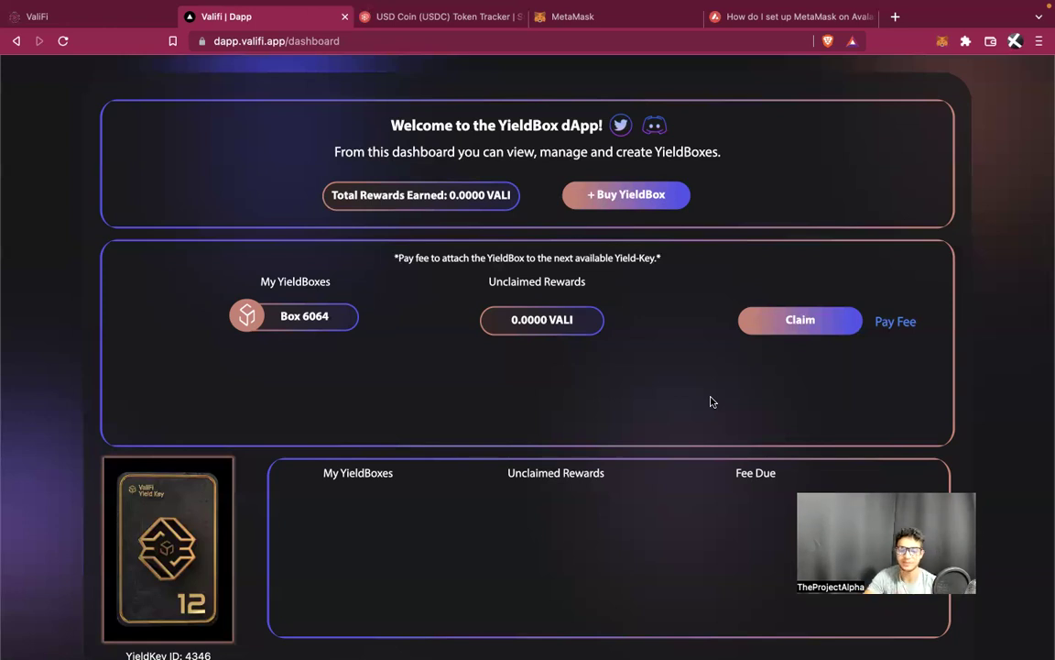
Scroll down the dashboard to find Box 6064 under My YieldBoxes
{"action": "scroll", "coordinate": [417, 488], "scroll_direction": "down", "scroll_amount": 3}
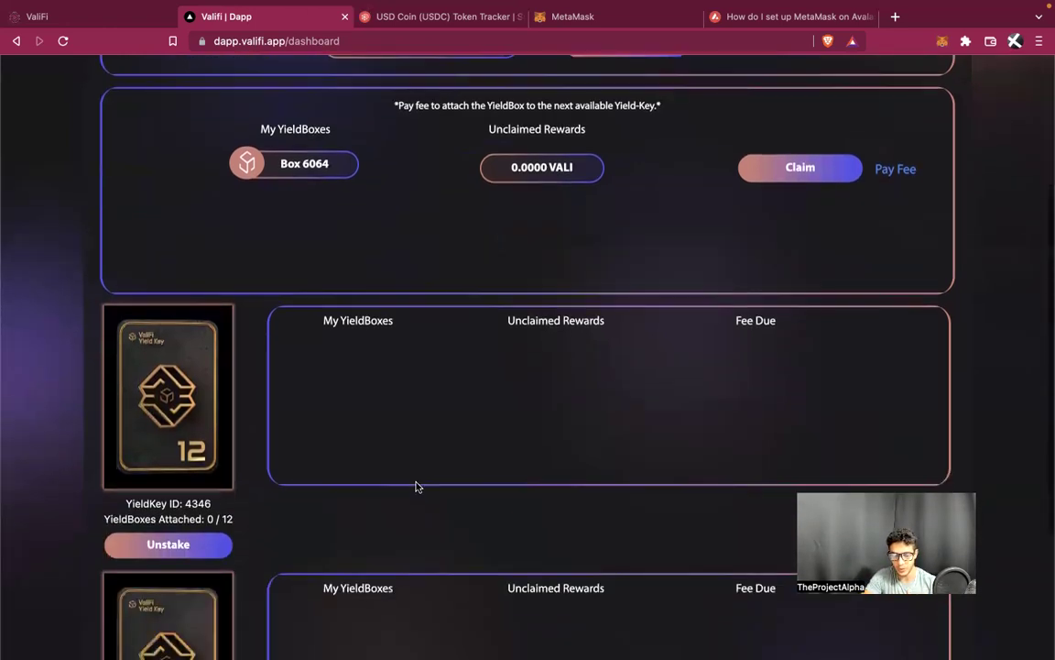
Start a rewards claim for Box 6064, cancel it, and check its 0.0000 VALI unclaimed value
{"action": "scroll", "coordinate": [279, 374], "scroll_direction": "up", "scroll_amount": 5}
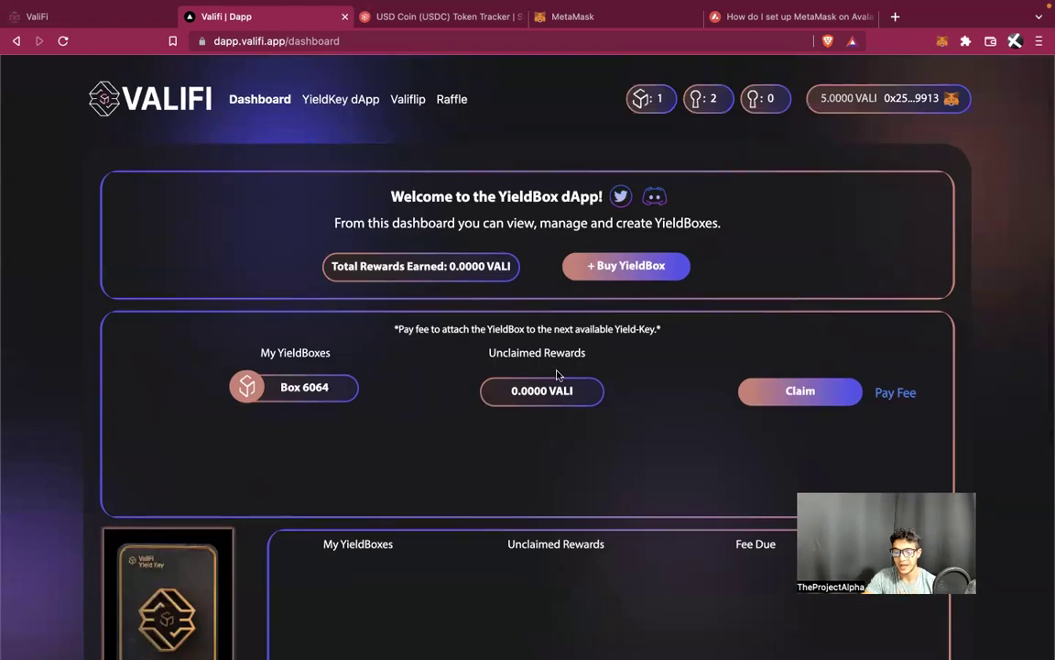
{"action": "scroll", "coordinate": [606, 349], "scroll_direction": "down", "scroll_amount": 3}
{"action": "left_click", "coordinate": [788, 253]}
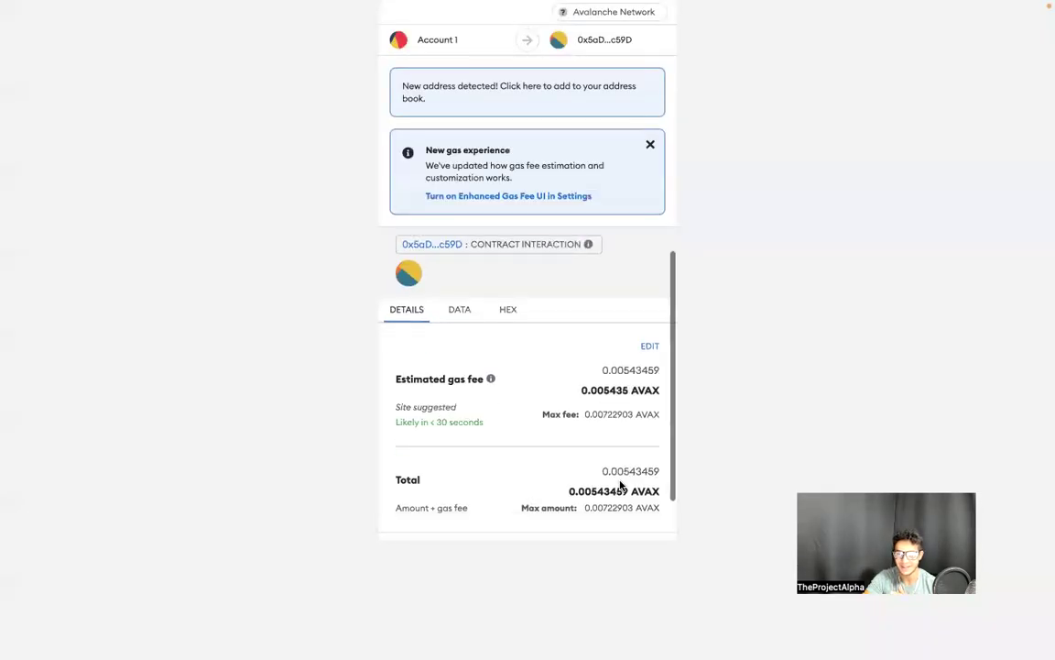
{"action": "scroll", "coordinate": [619, 483], "scroll_direction": "down", "scroll_amount": 2}
{"action": "left_click", "coordinate": [455, 513]}
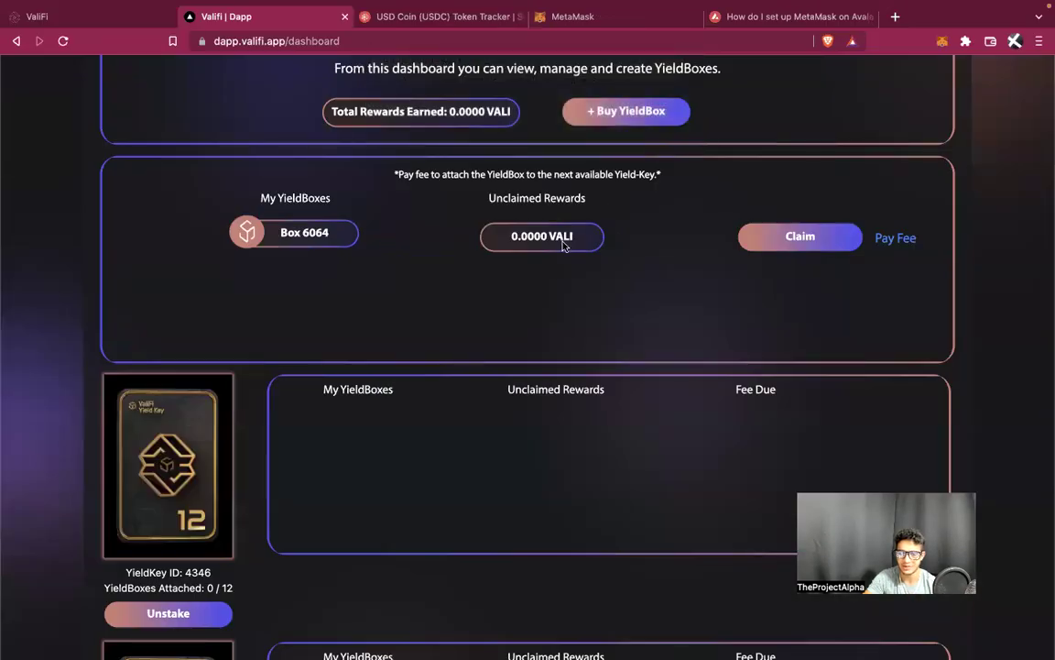
{"action": "left_click_drag", "start_coordinate": [565, 240], "coordinate": [469, 238]}
{"action": "scroll", "coordinate": [754, 298], "scroll_direction": "up", "scroll_amount": 2}
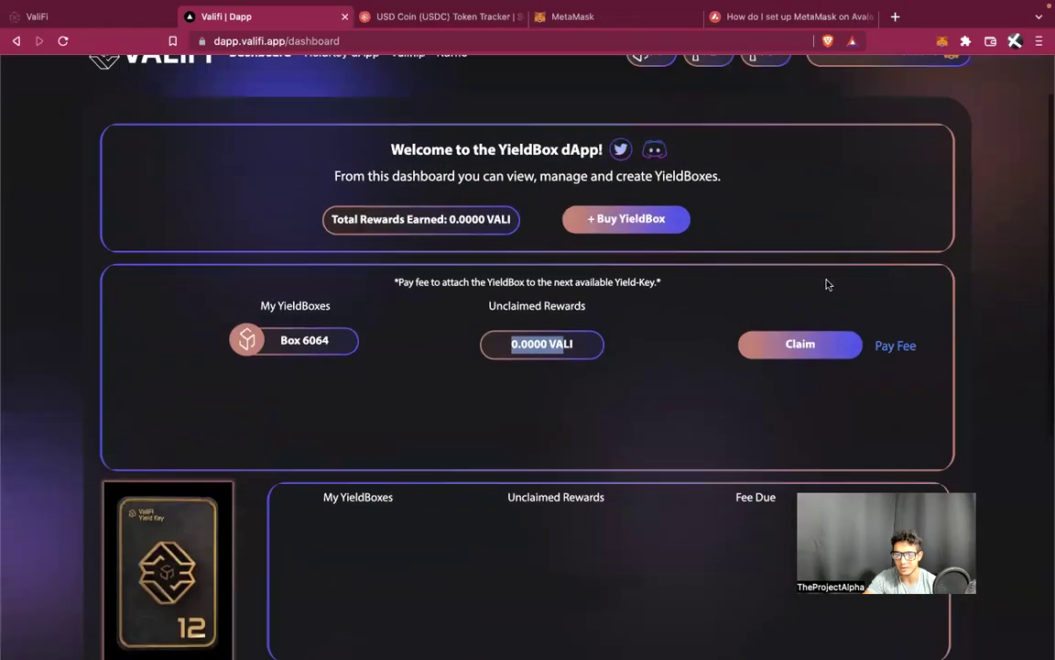
Look over Box 6064's fee payment durations, then close the fee dialog without paying
{"action": "left_click", "coordinate": [902, 355]}
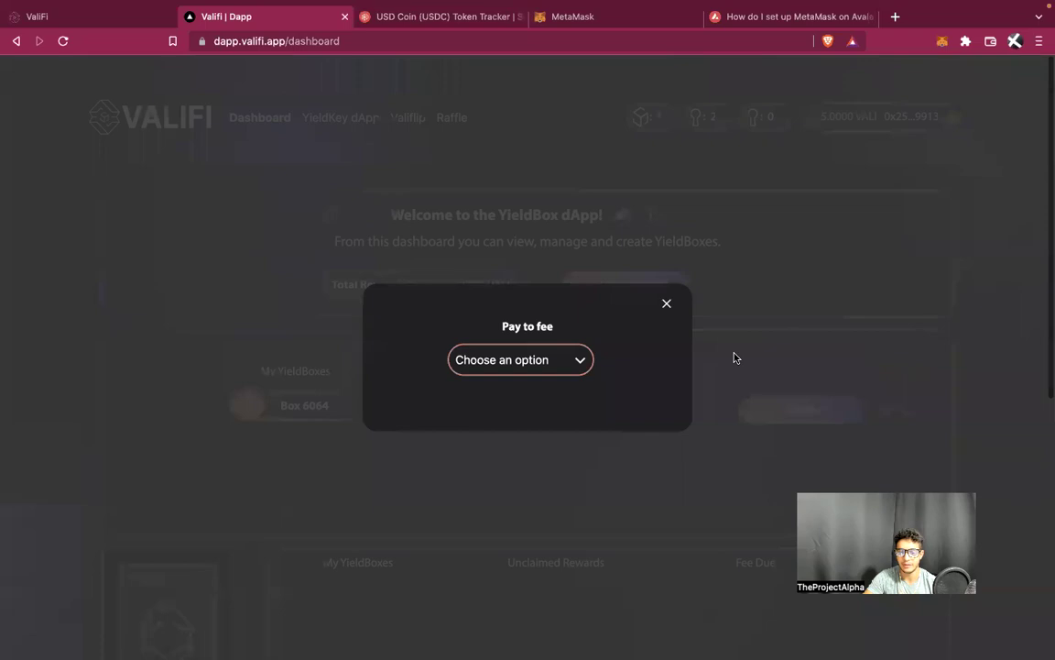
{"action": "left_click", "coordinate": [567, 356]}
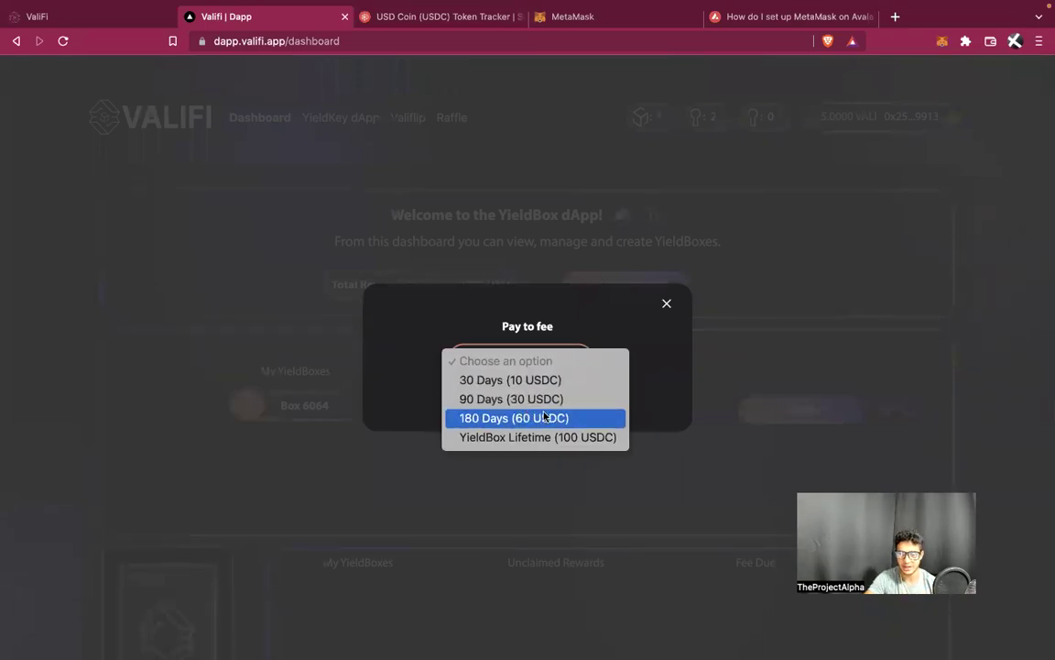
{"action": "left_click", "coordinate": [666, 303]}
{"action": "left_click", "coordinate": [666, 302]}
Check balances in the Buy YieldBox dialog, reload the dashboard, and recheck the updated balances
{"action": "left_click", "coordinate": [641, 291]}
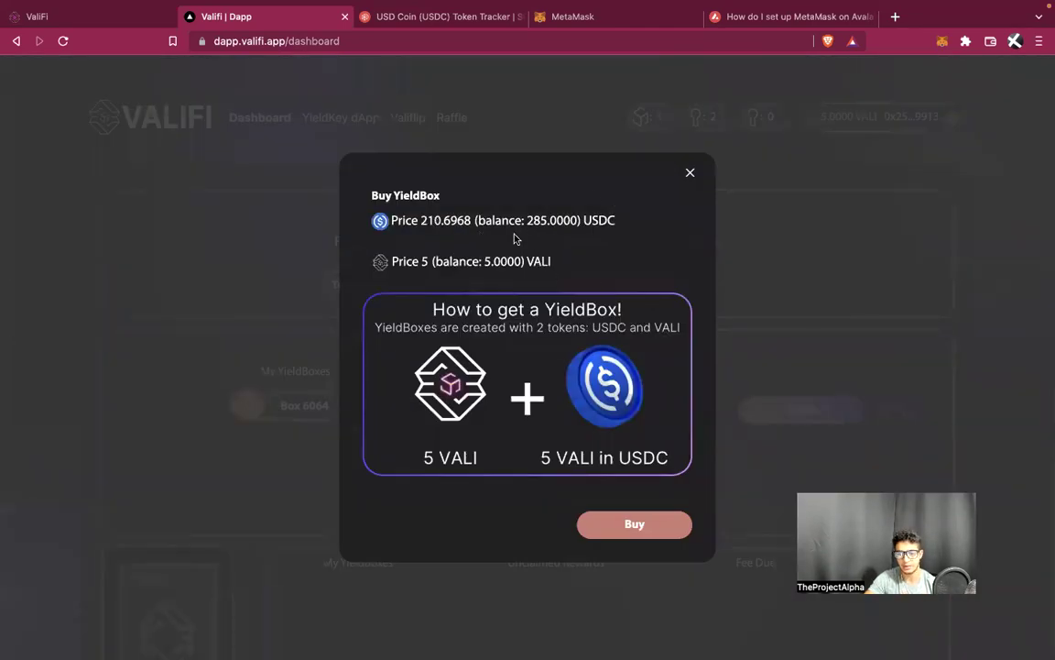
{"action": "left_click", "coordinate": [690, 172]}
{"action": "left_click", "coordinate": [631, 41]}
{"action": "key", "text": "Return"}
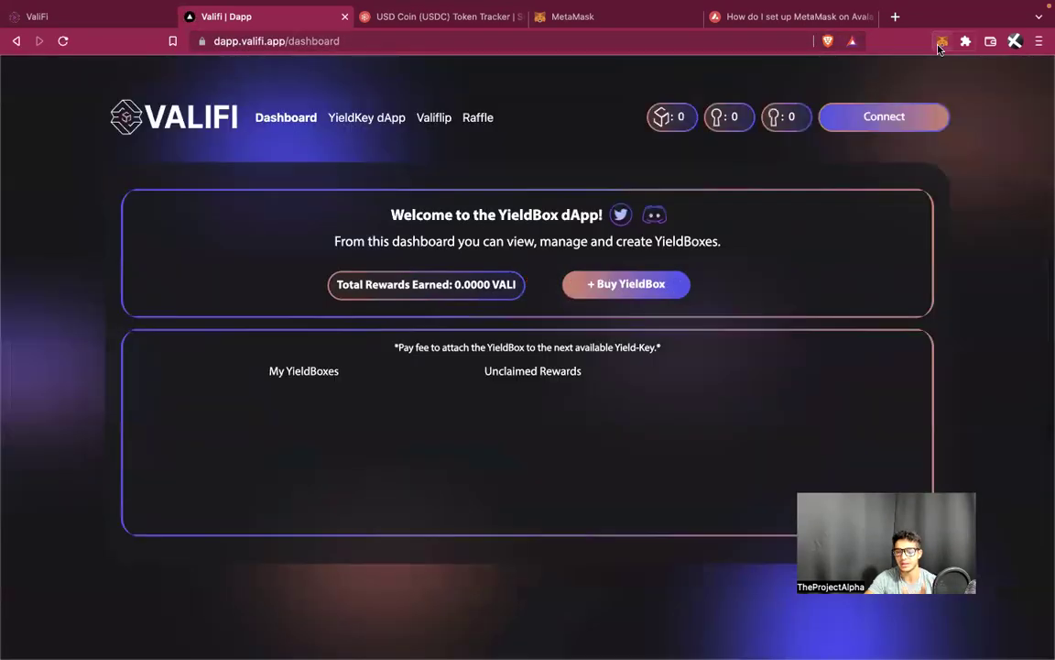
{"action": "left_click", "coordinate": [619, 292]}
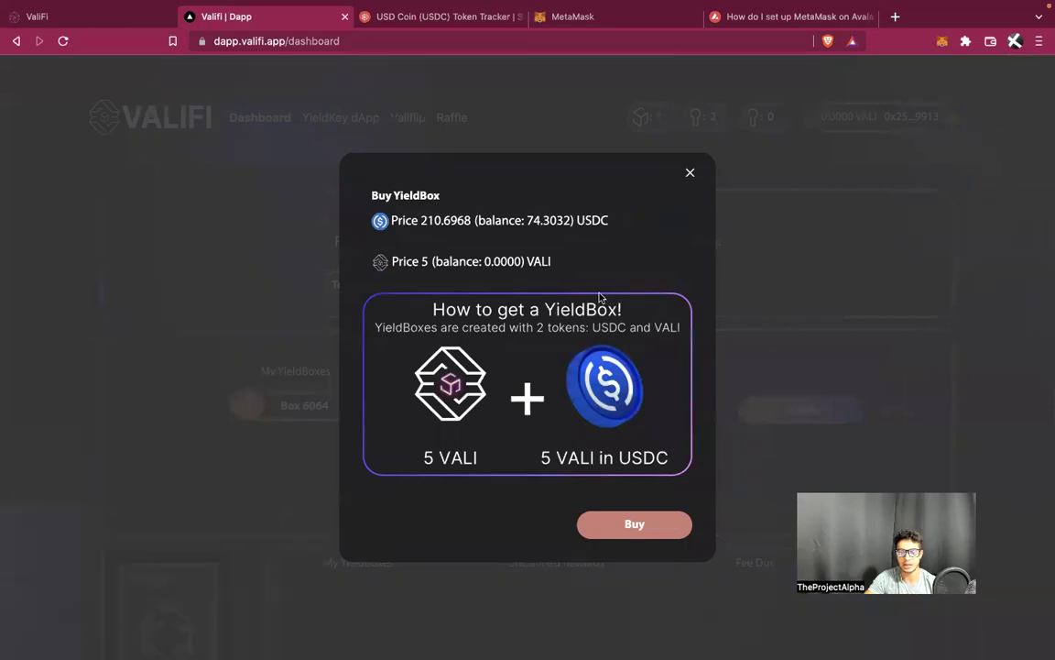
{"action": "left_click", "coordinate": [689, 175]}
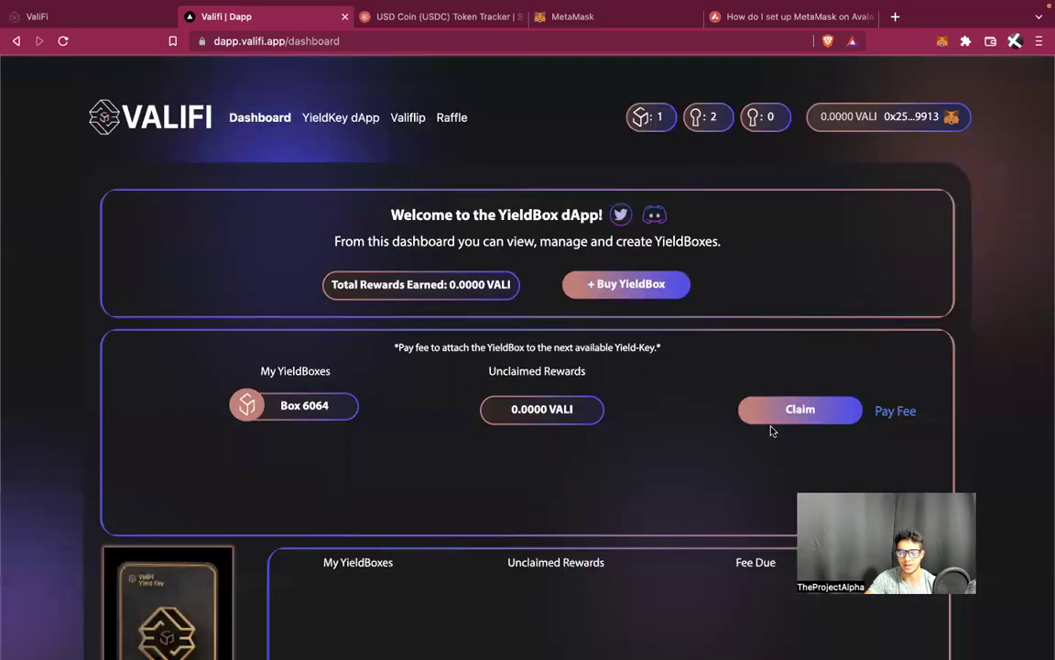
Choose the 180 Days (60 USDC) fee for Box 6064 and approve USDC spending in MetaMask
{"action": "left_click", "coordinate": [895, 412]}
{"action": "left_click", "coordinate": [556, 360]}
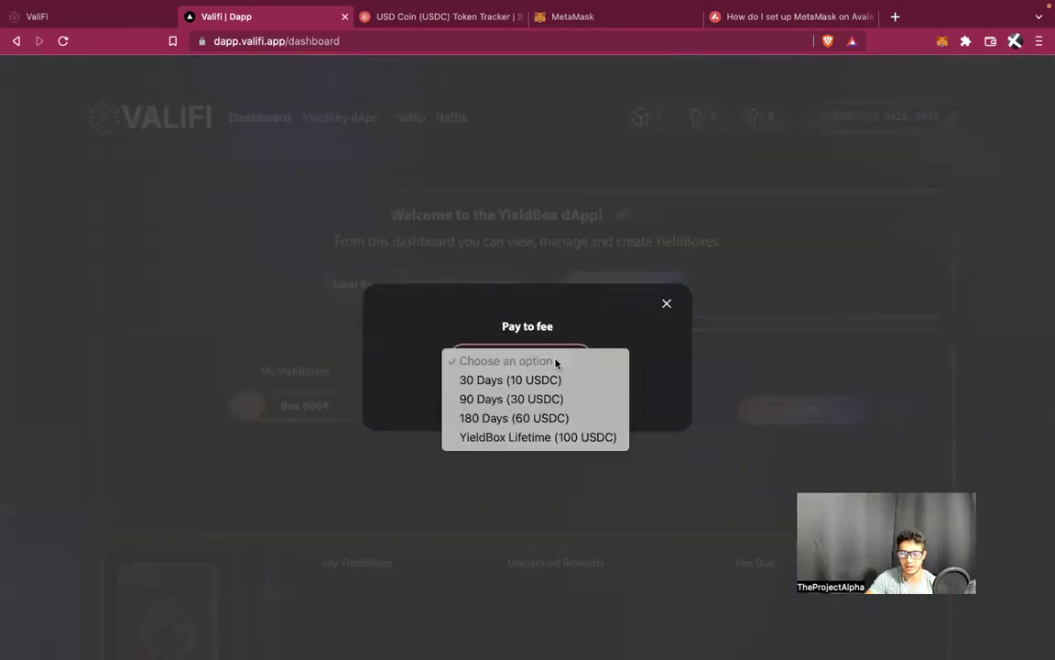
{"action": "left_click", "coordinate": [551, 418]}
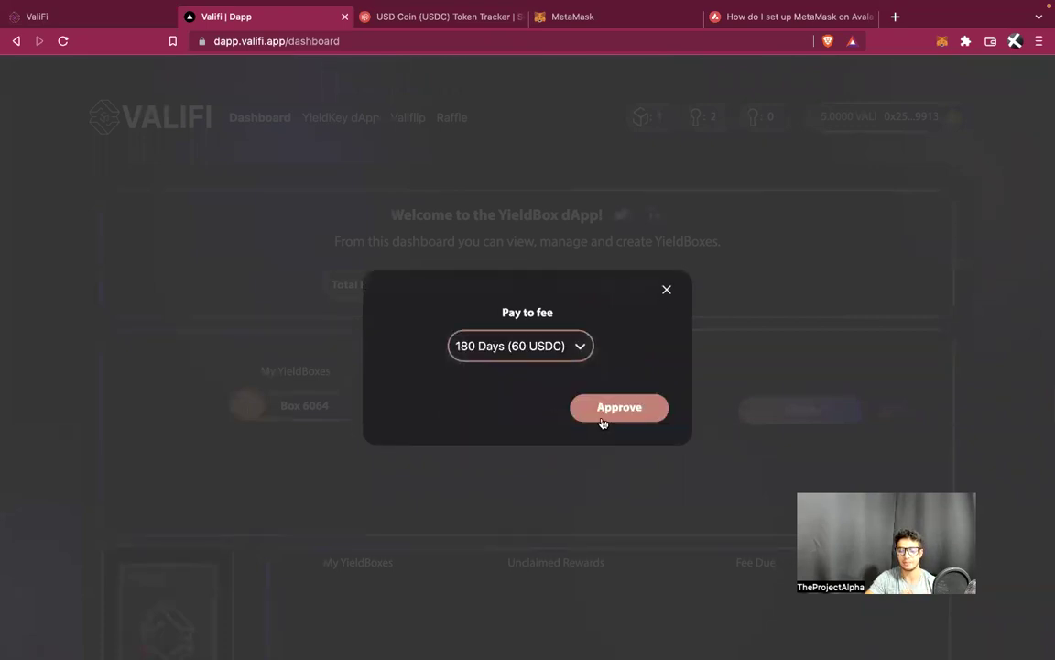
{"action": "left_click", "coordinate": [620, 407]}
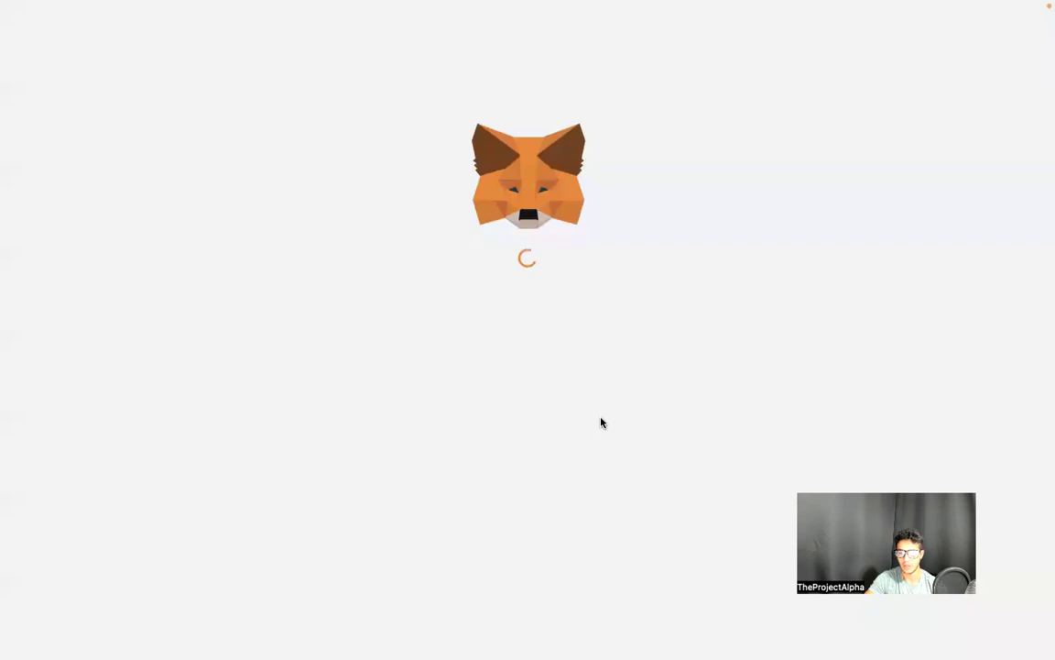
{"action": "scroll", "coordinate": [601, 423], "scroll_direction": "down", "scroll_amount": 5}
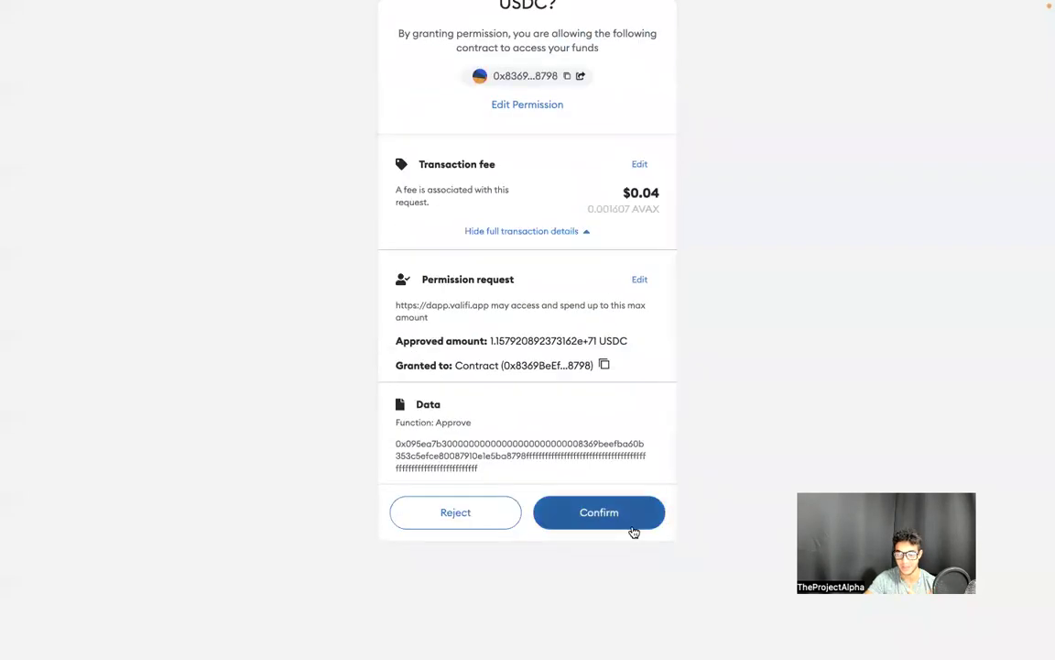
{"action": "left_click", "coordinate": [631, 529]}
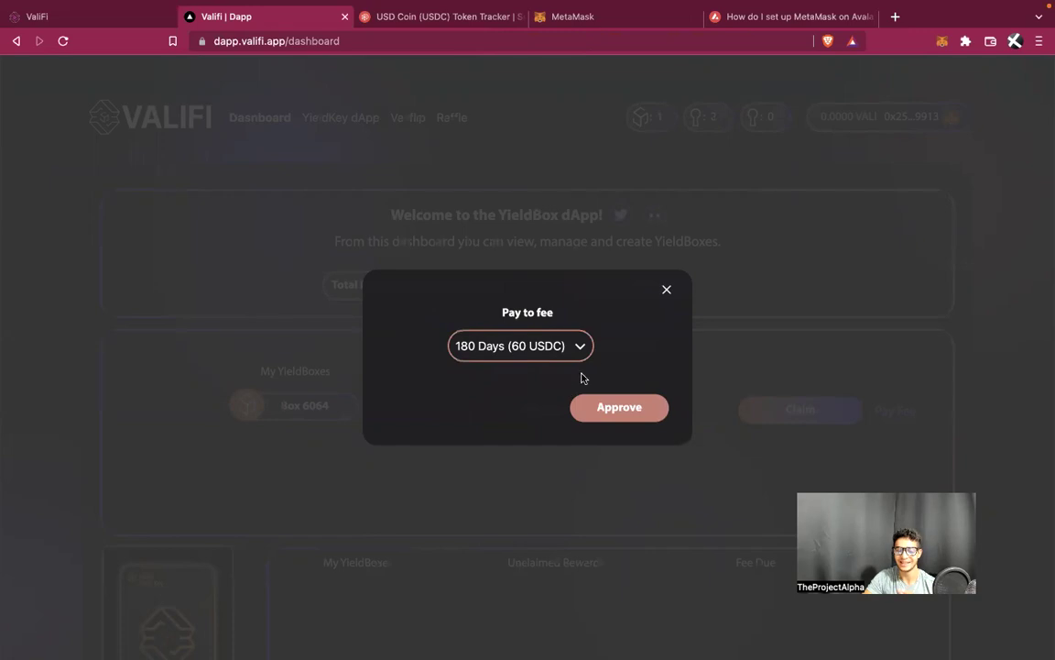
Pay the 180-day fee, confirm the transactions in the wallet, and dismiss the fee-paid notice
{"action": "left_click", "coordinate": [608, 407]}
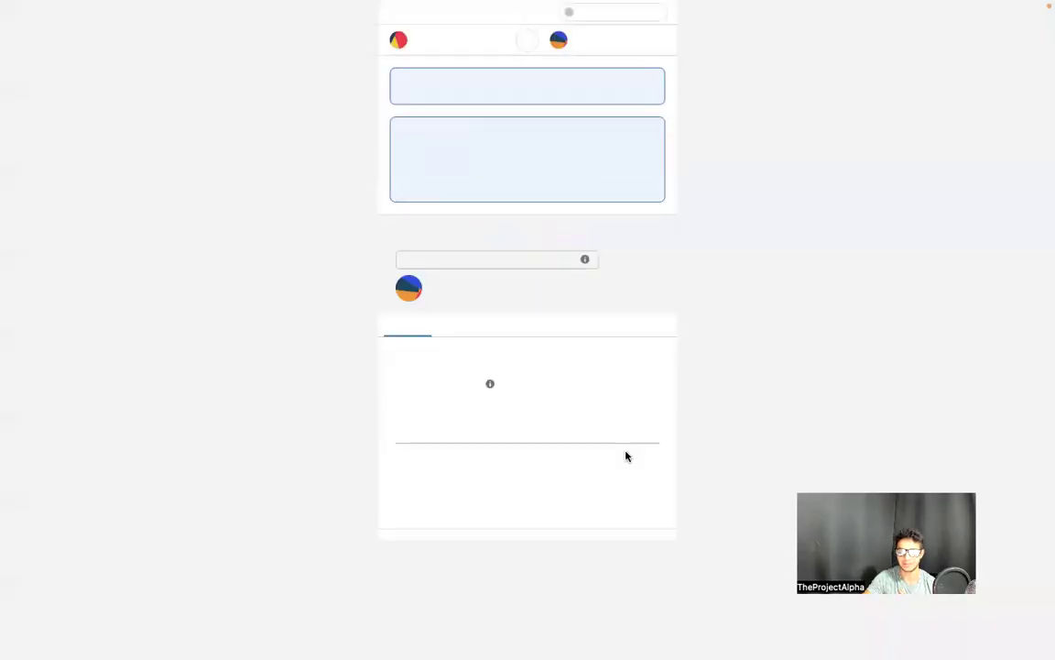
{"action": "left_click", "coordinate": [613, 517]}
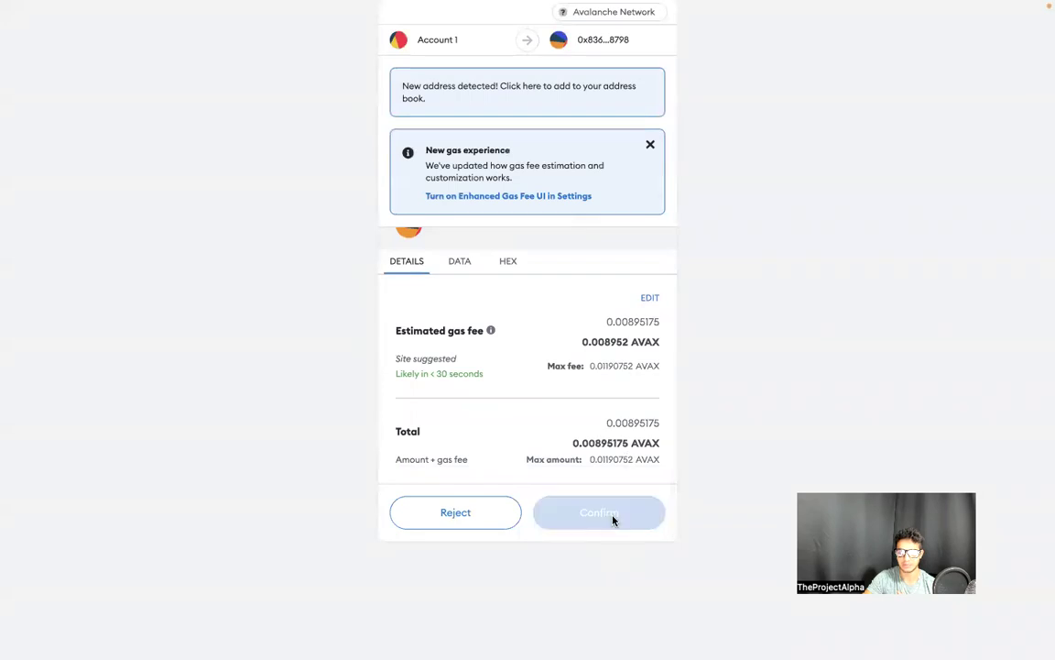
{"action": "left_click", "coordinate": [612, 518]}
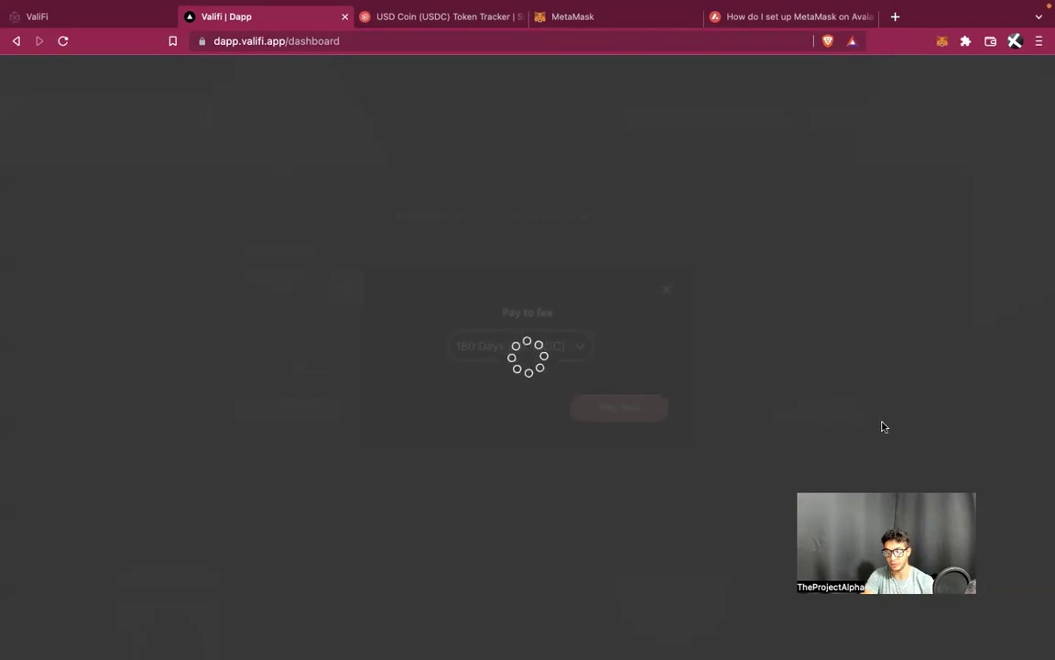
{"action": "left_click", "coordinate": [656, 124]}
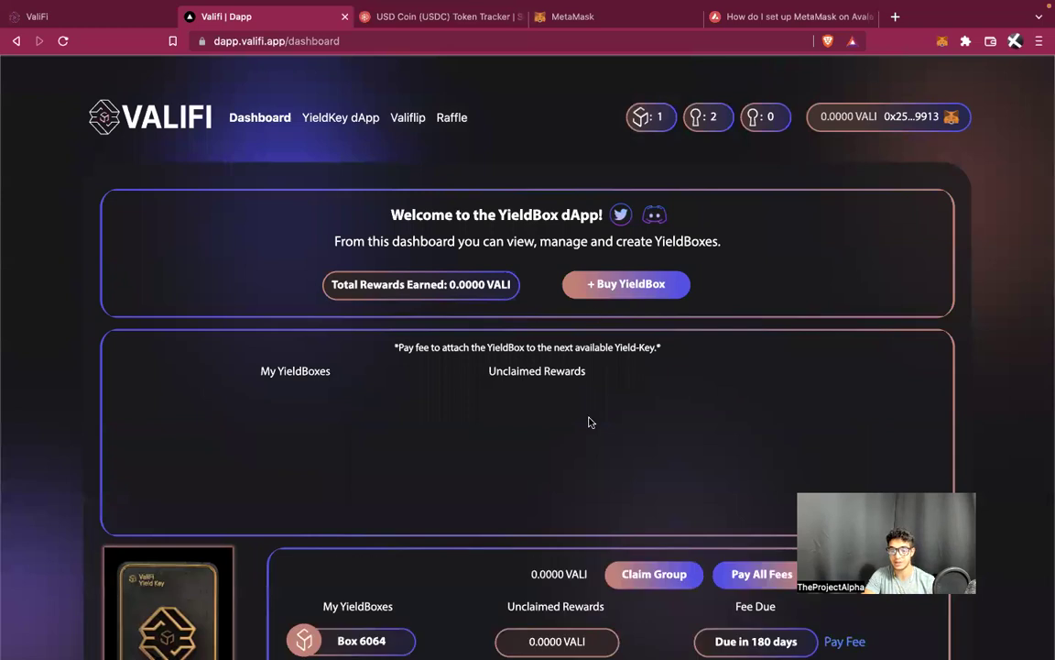
Scroll the dashboard to check Box 6064 attached under Yield-Key 4346, showing 1 / 12
{"action": "scroll", "coordinate": [589, 420], "scroll_direction": "down", "scroll_amount": 2}
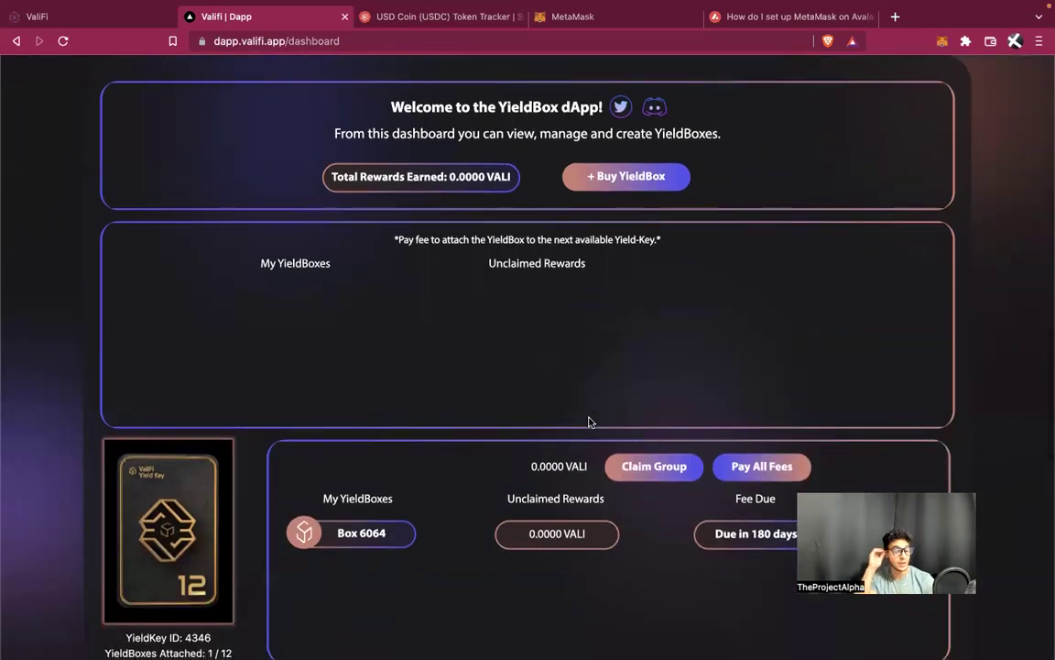
{"action": "scroll", "coordinate": [589, 422], "scroll_direction": "down", "scroll_amount": 2}
{"action": "mouse_move", "coordinate": [589, 422]}
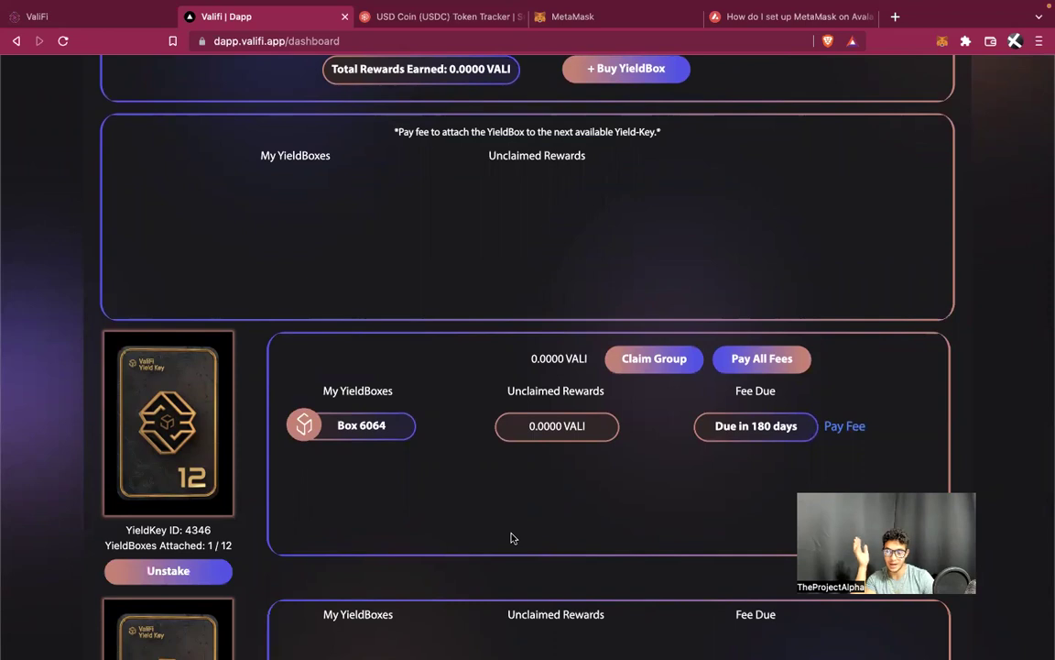
{"action": "scroll", "coordinate": [512, 538], "scroll_direction": "up", "scroll_amount": 2}
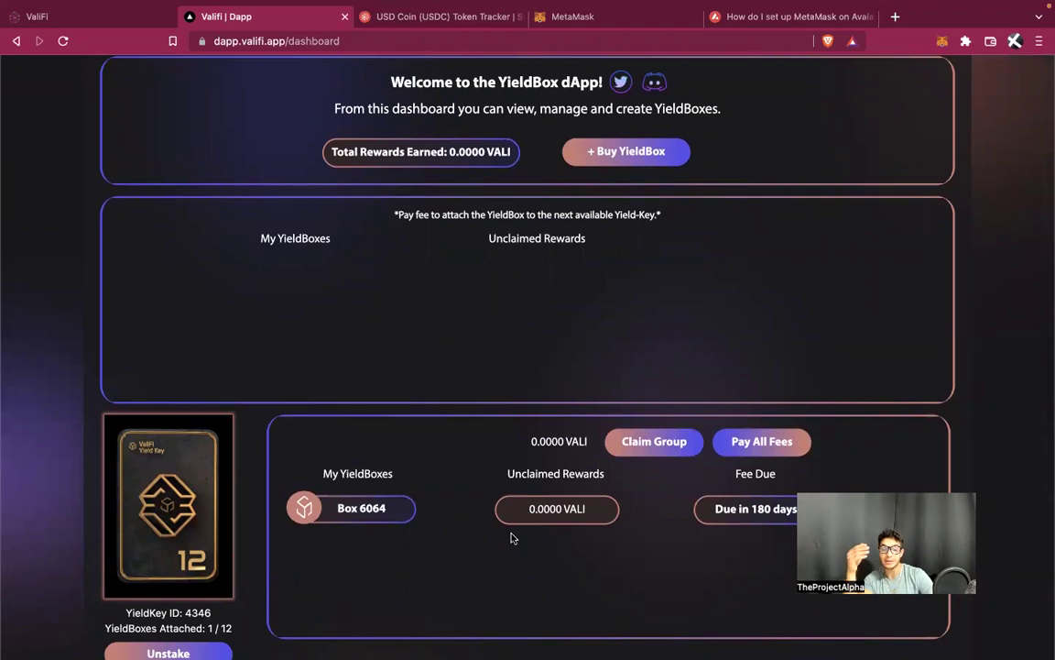
{"action": "scroll", "coordinate": [512, 538], "scroll_direction": "down", "scroll_amount": 2}
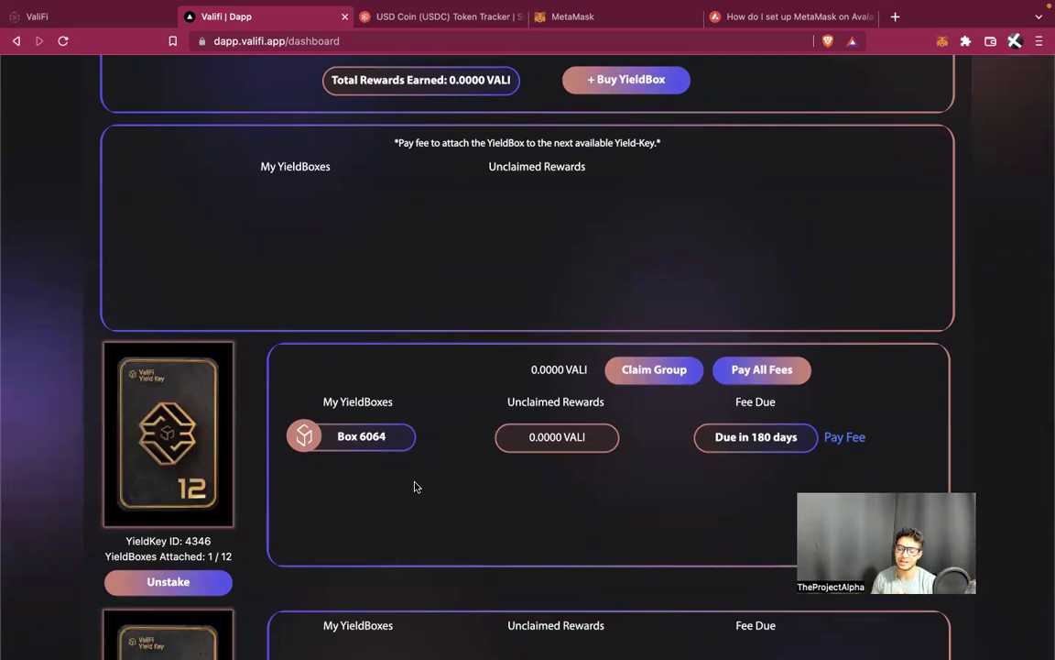
{"action": "left_click", "coordinate": [88, 17]}
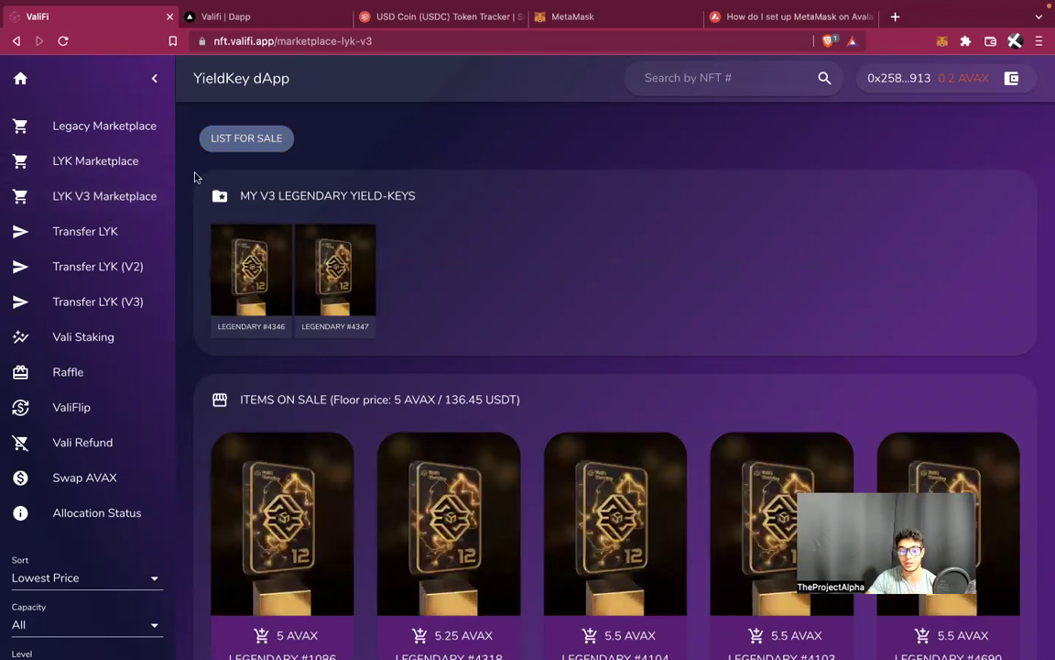
{"action": "left_click", "coordinate": [275, 18]}
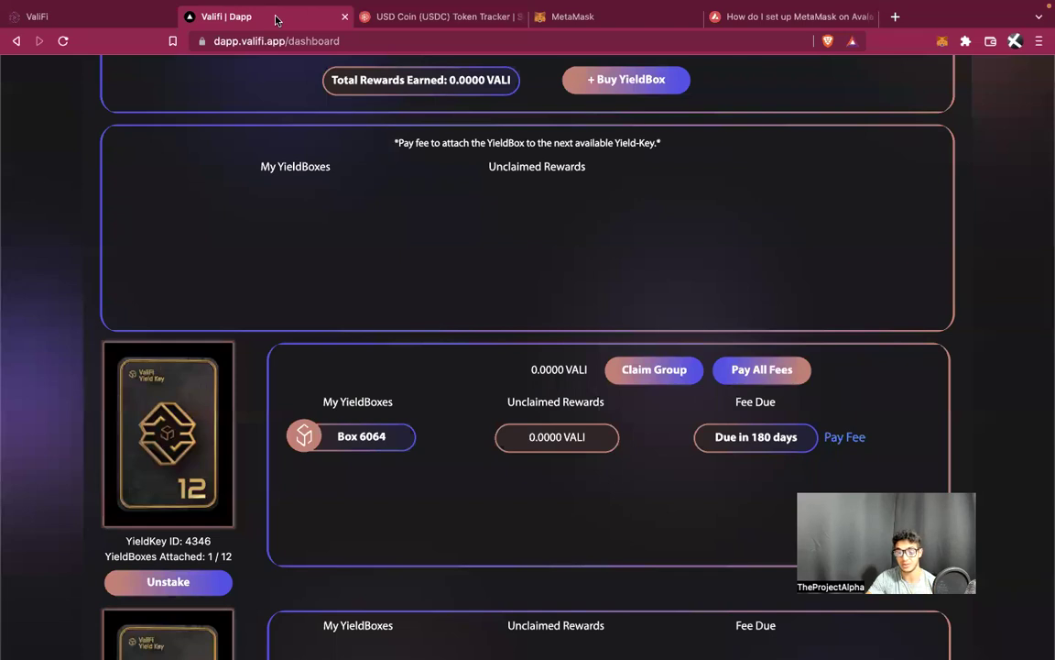
{"action": "scroll", "coordinate": [459, 243], "scroll_direction": "up", "scroll_amount": 2}
{"action": "scroll", "coordinate": [461, 243], "scroll_direction": "up", "scroll_amount": 1}
{"action": "scroll", "coordinate": [461, 243], "scroll_direction": "down", "scroll_amount": 3}
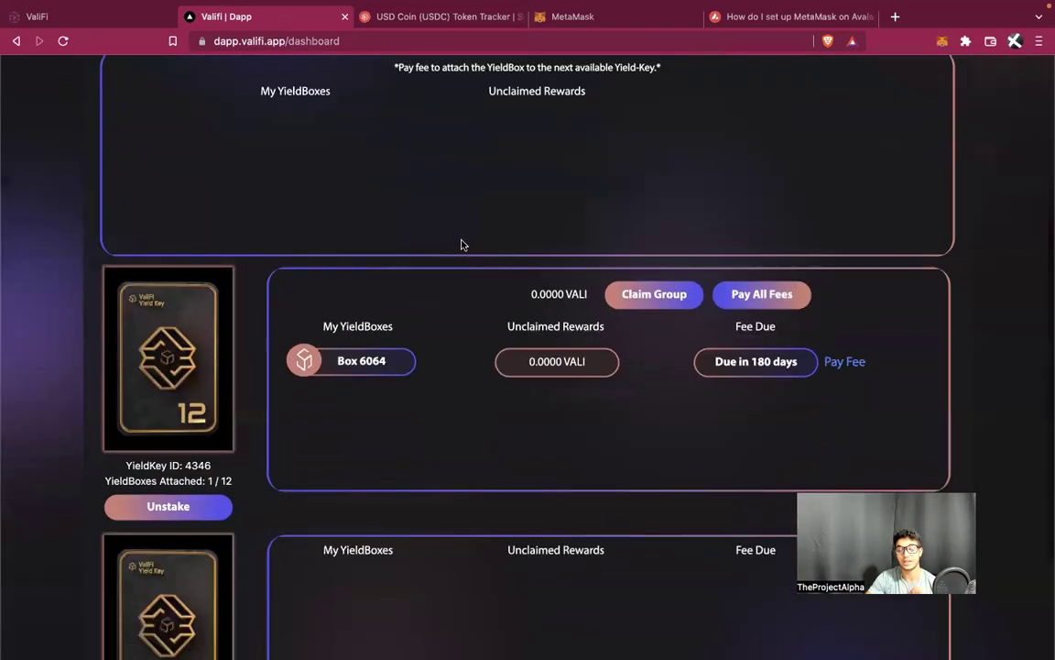
{"action": "scroll", "coordinate": [461, 243], "scroll_direction": "down", "scroll_amount": 2}
{"action": "scroll", "coordinate": [462, 245], "scroll_direction": "up", "scroll_amount": 1}
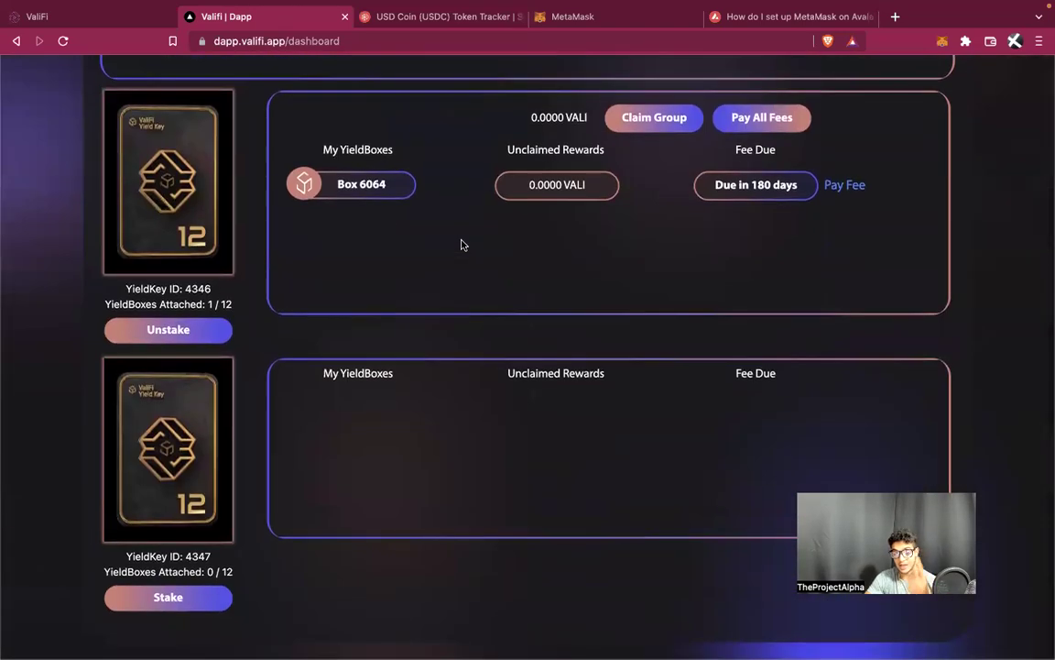
{"action": "scroll", "coordinate": [462, 244], "scroll_direction": "up", "scroll_amount": 4}
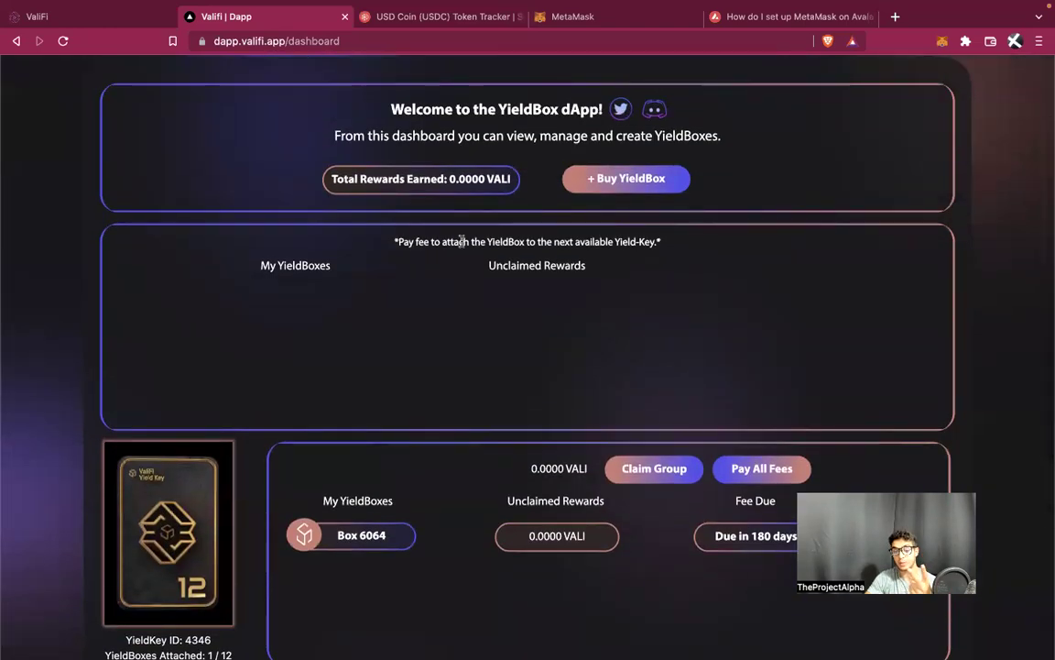
{"action": "scroll", "coordinate": [462, 243], "scroll_direction": "down", "scroll_amount": 1}
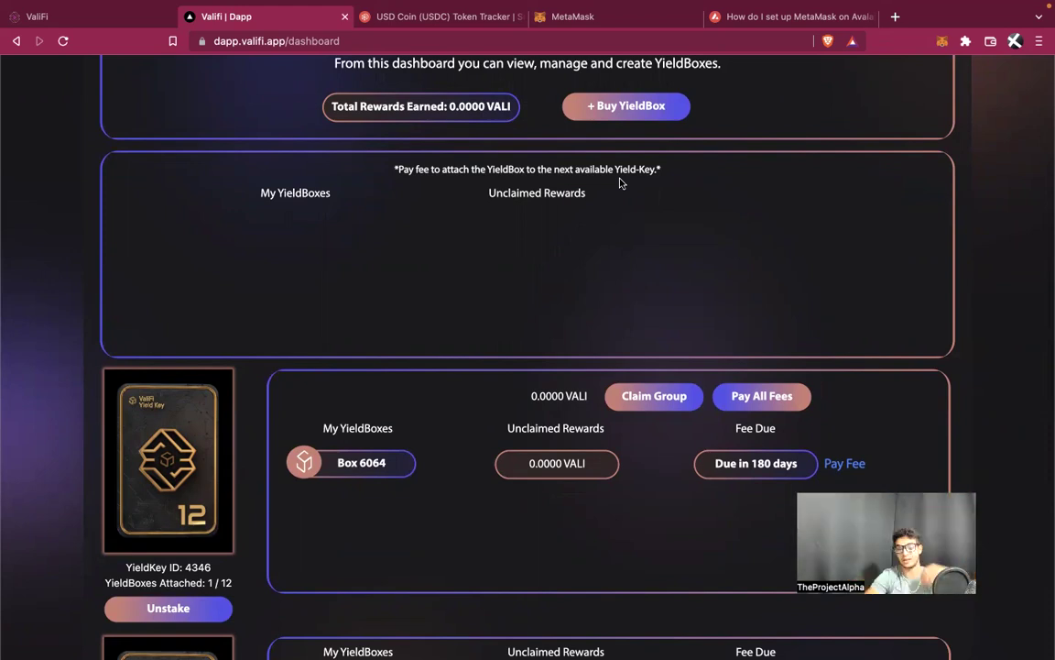
{"action": "scroll", "coordinate": [620, 183], "scroll_direction": "up", "scroll_amount": 3}
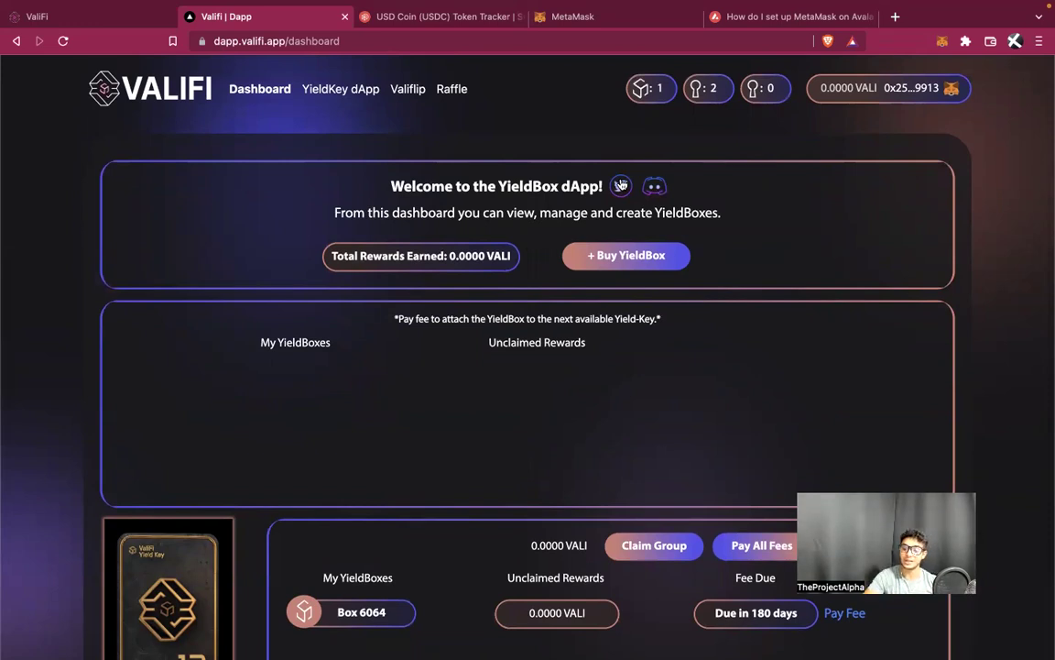
{"action": "scroll", "coordinate": [620, 184], "scroll_direction": "down", "scroll_amount": 3}
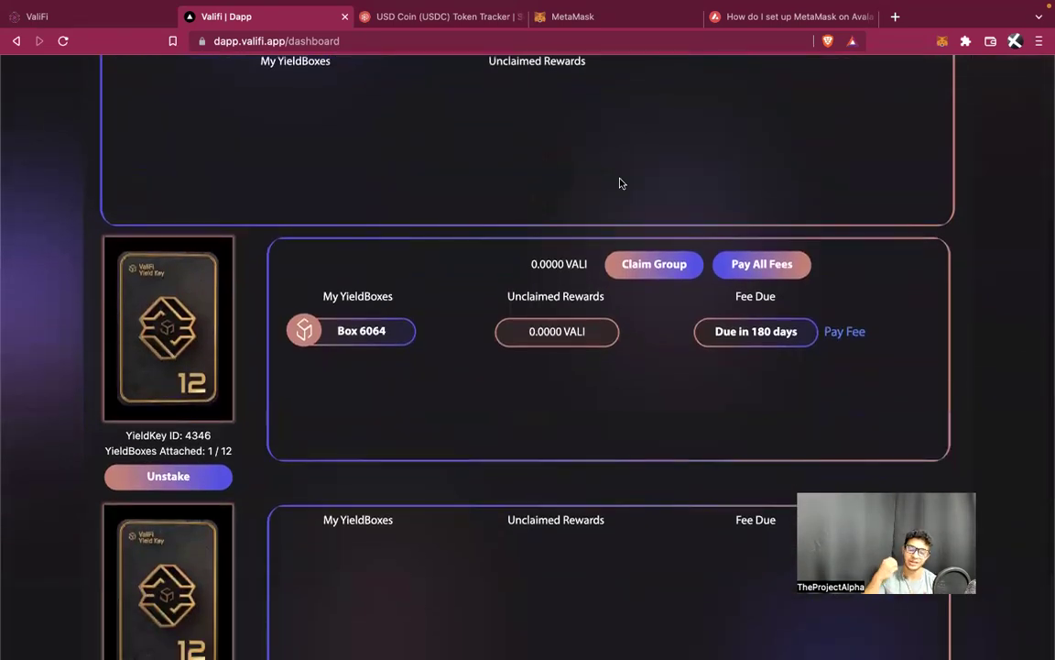